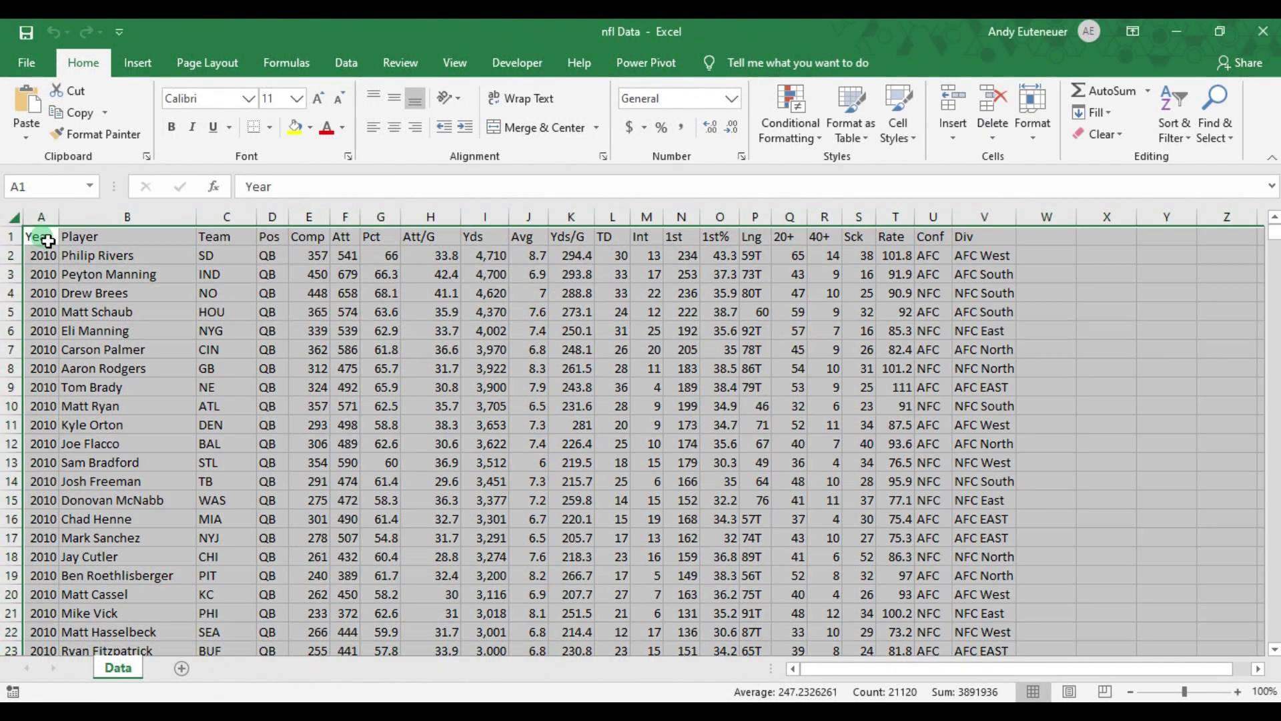
- Select the quarterback data and the header cells Year through Div in row 1
{"action": "left_click", "coordinate": [42, 254]}
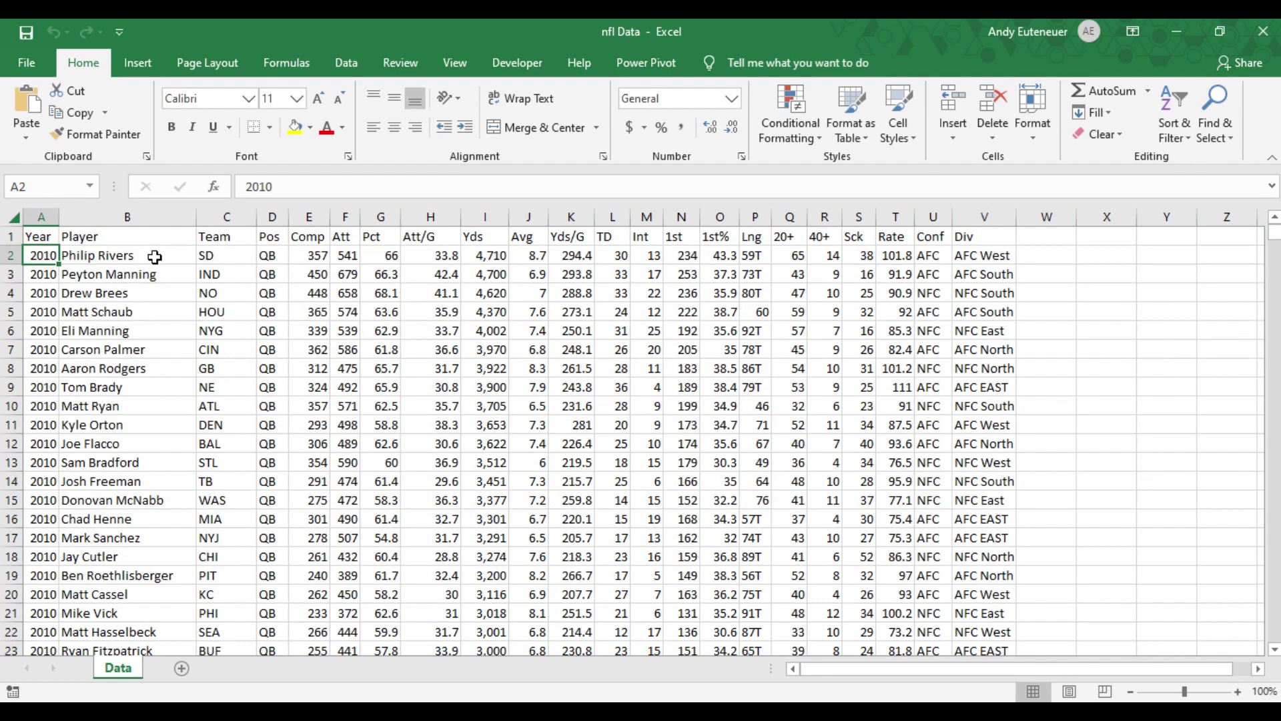
{"action": "left_click", "coordinate": [134, 216]}
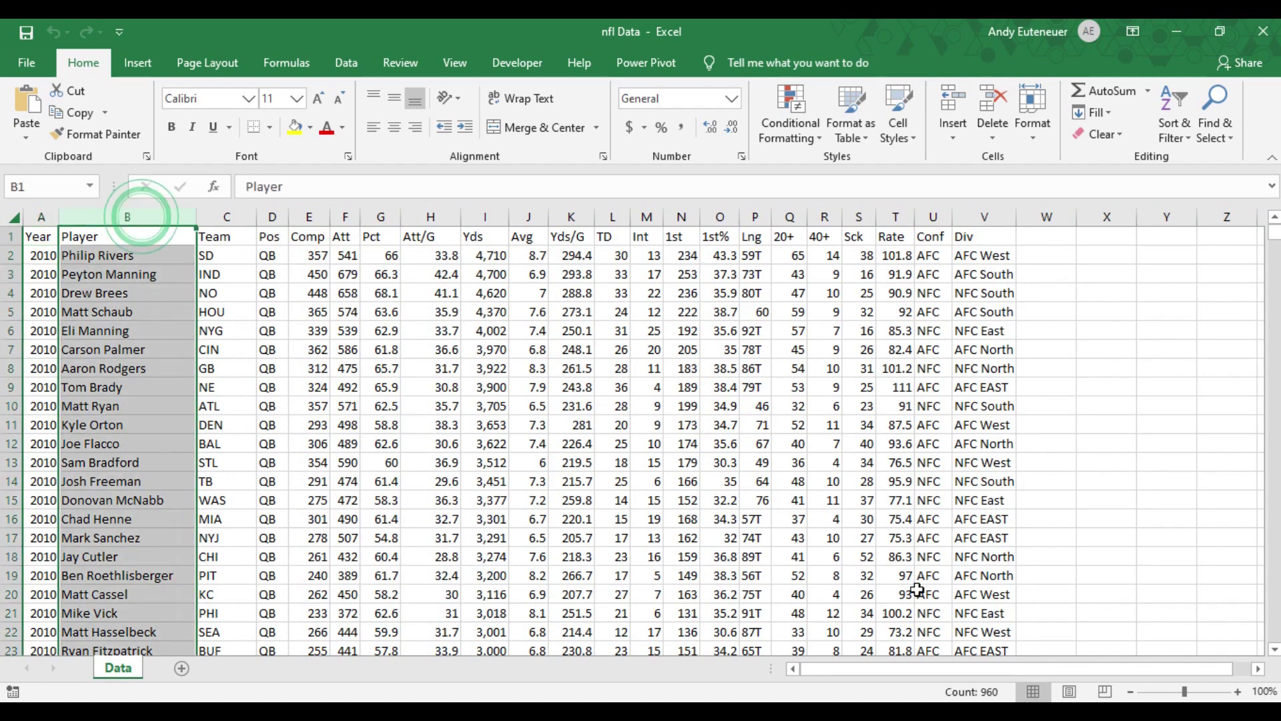
{"action": "left_click_drag", "start_coordinate": [46, 255], "coordinate": [614, 452]}
{"action": "left_click", "coordinate": [46, 252]}
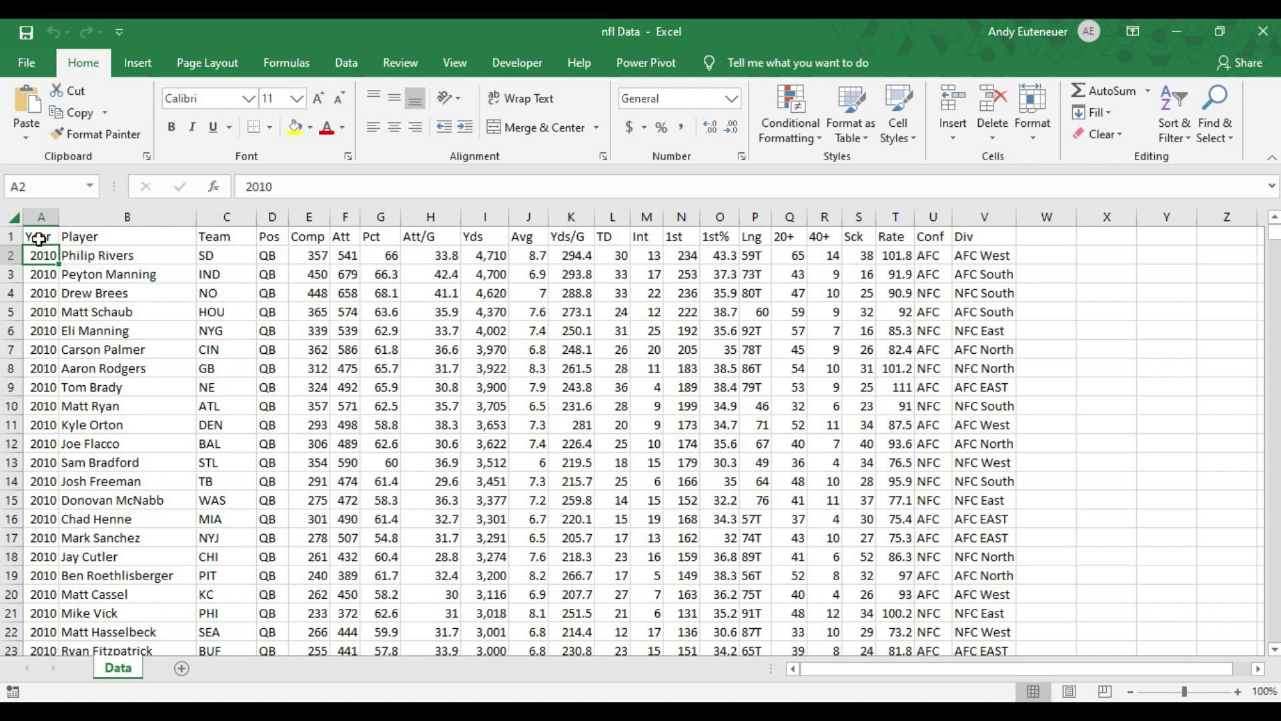
{"action": "left_click", "coordinate": [121, 242]}
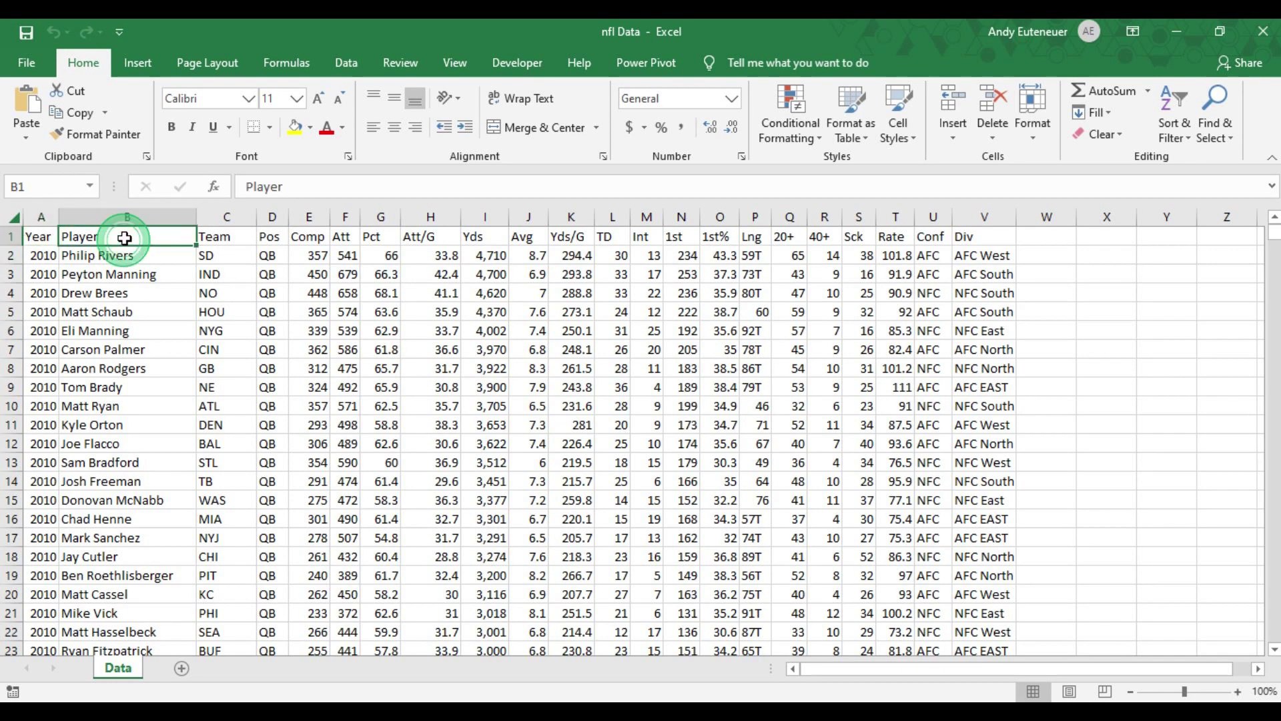
{"action": "left_click", "coordinate": [40, 236]}
{"action": "left_click", "coordinate": [227, 243]}
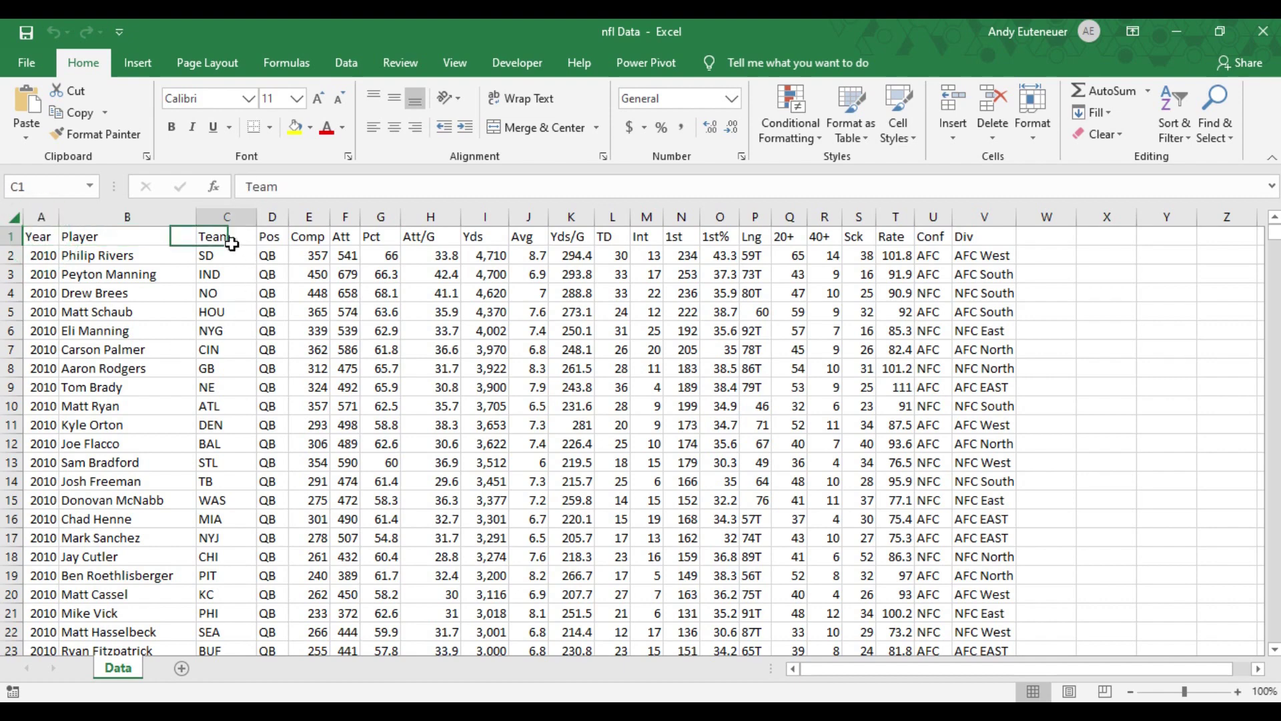
{"action": "left_click_drag", "start_coordinate": [276, 241], "coordinate": [895, 238]}
{"action": "left_click", "coordinate": [895, 238]}
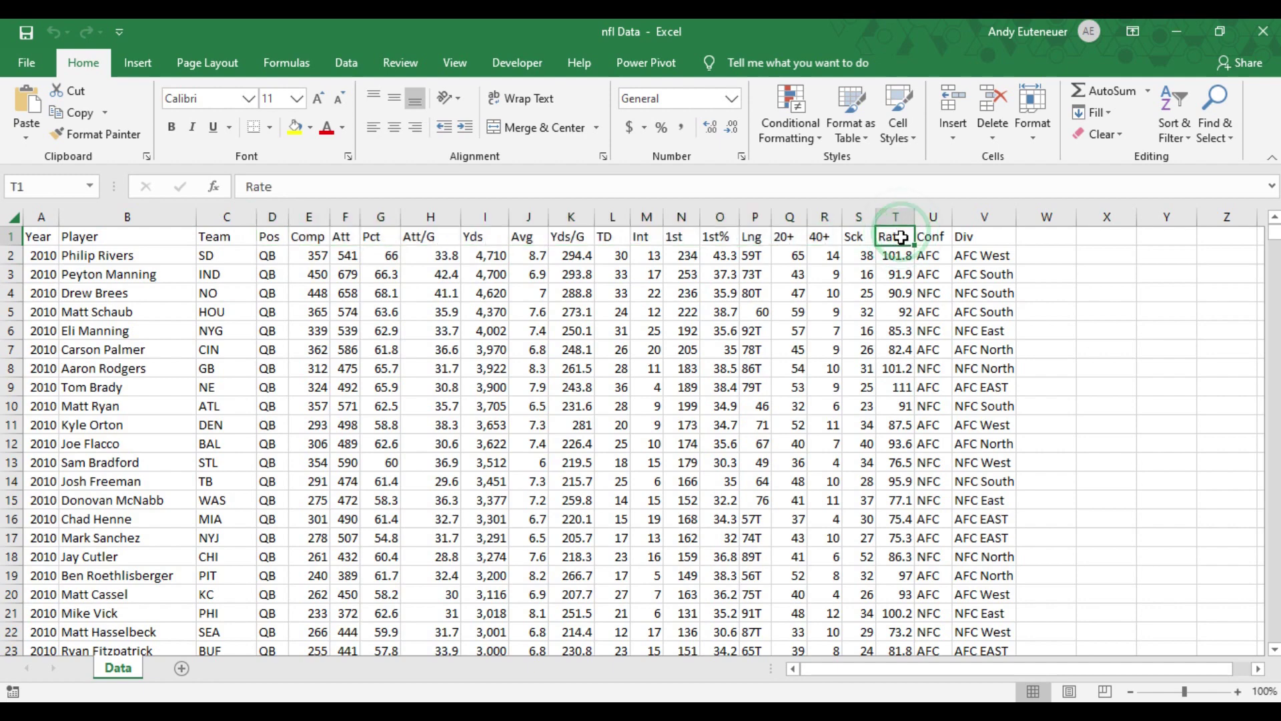
{"action": "left_click", "coordinate": [933, 238]}
{"action": "left_click", "coordinate": [981, 237]}
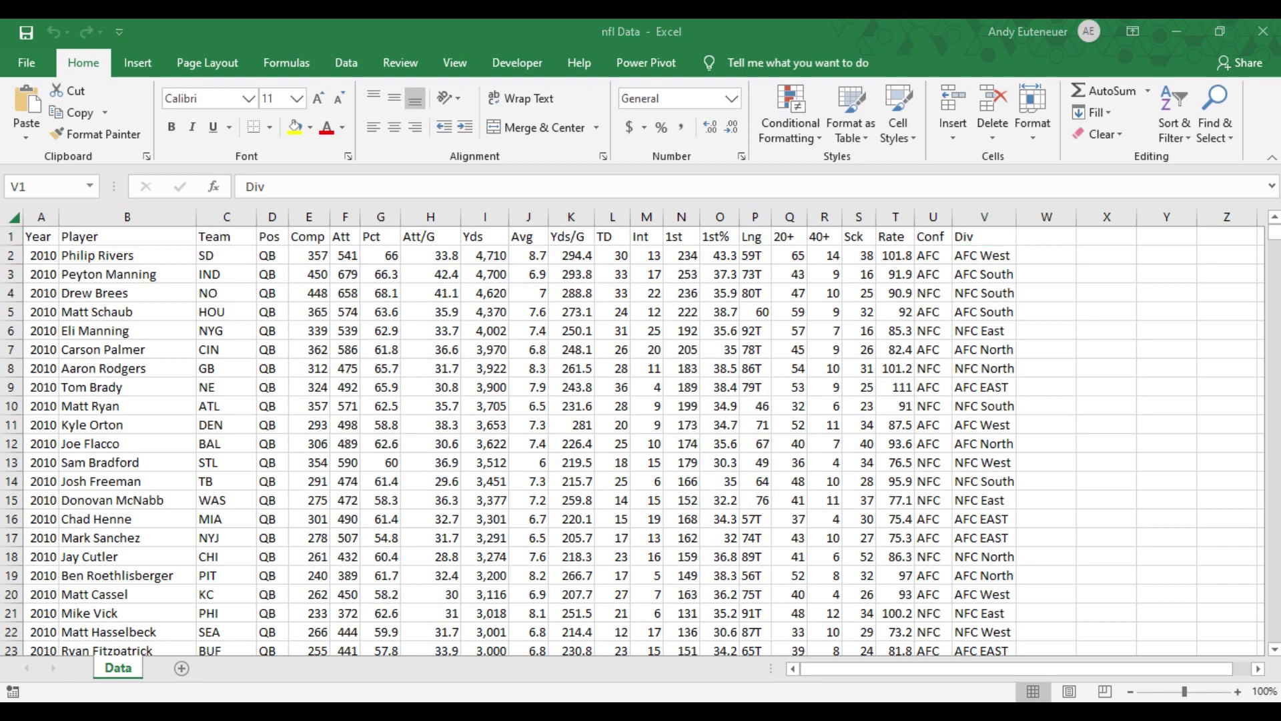
- Format columns A:V as a table with headers using White Table Style Light 8
{"action": "left_click", "coordinate": [41, 216]}
{"action": "left_click_drag", "start_coordinate": [41, 217], "coordinate": [982, 213]}
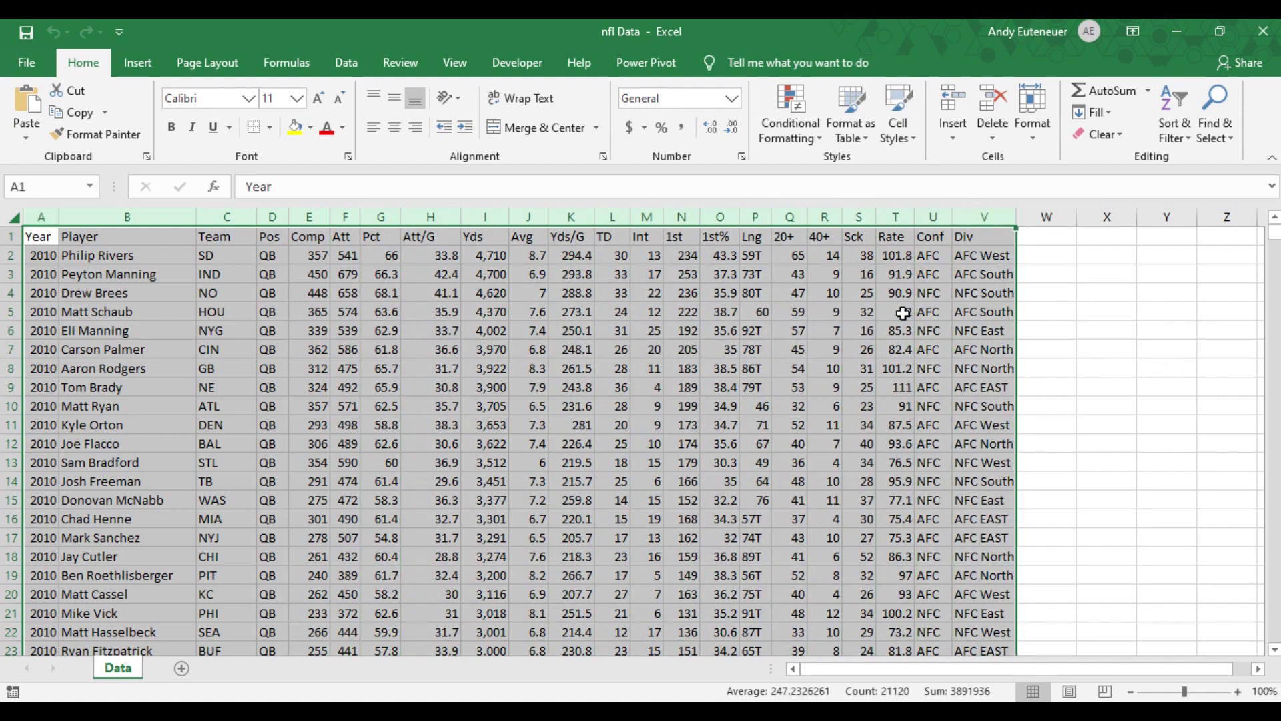
{"action": "left_click", "coordinate": [850, 120]}
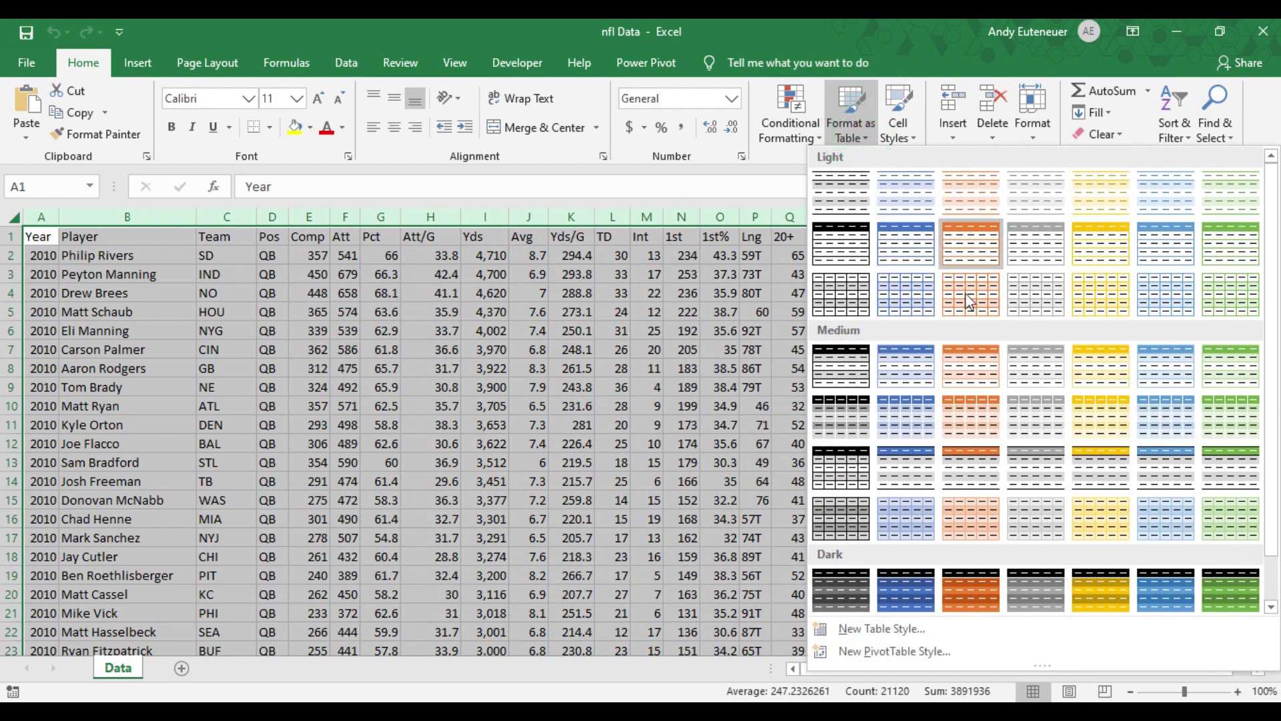
{"action": "left_click", "coordinate": [859, 237]}
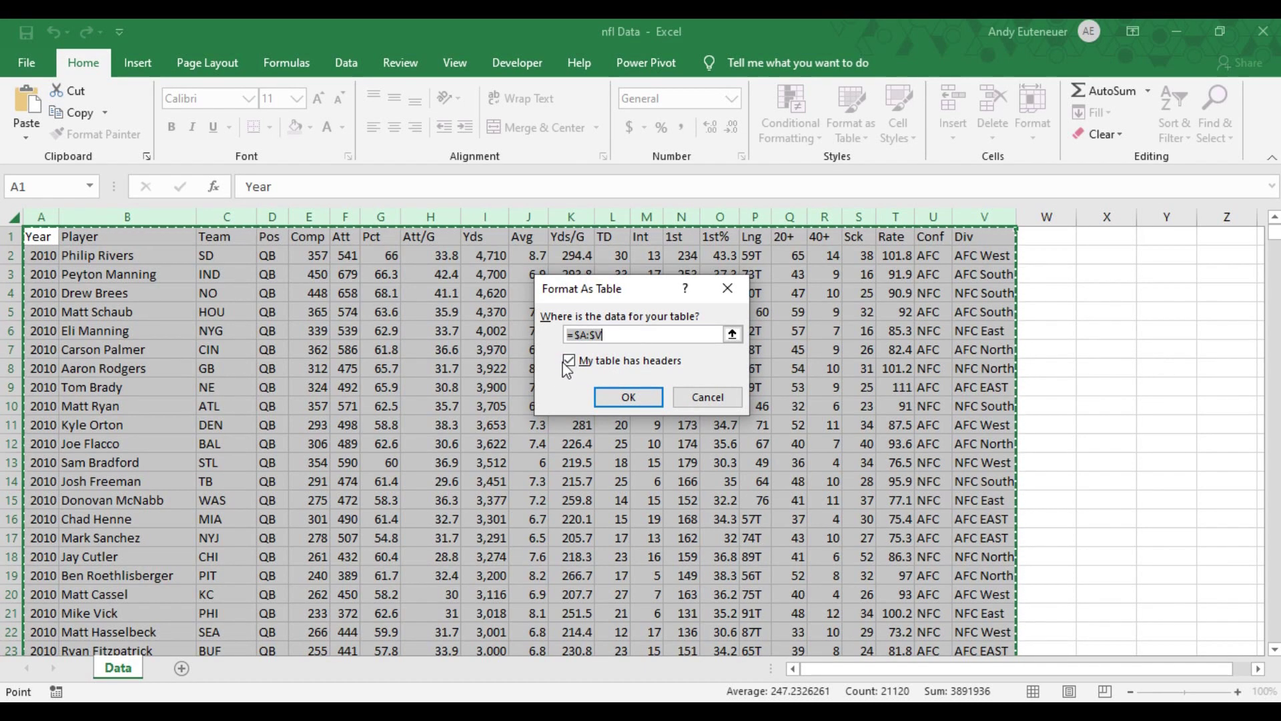
{"action": "left_click", "coordinate": [642, 400]}
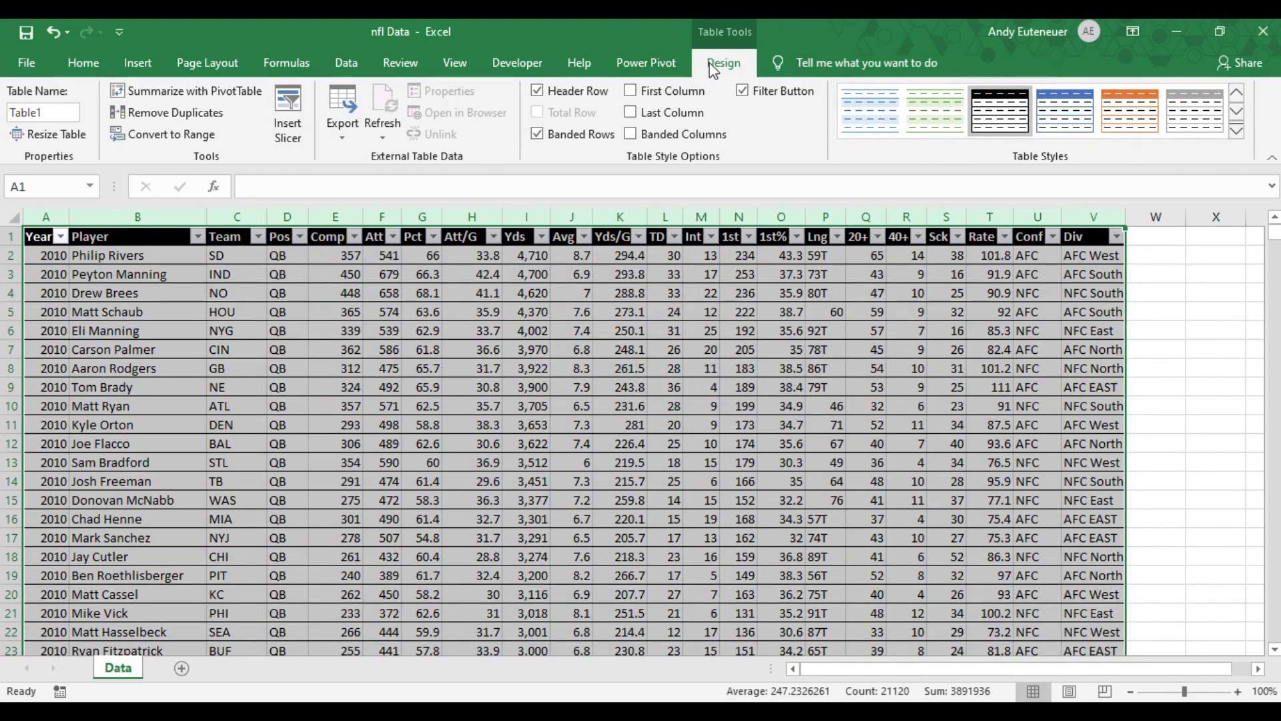
- Rename the table from Table1 to Passing
{"action": "left_click", "coordinate": [11, 112]}
{"action": "double_click", "coordinate": [10, 112]}
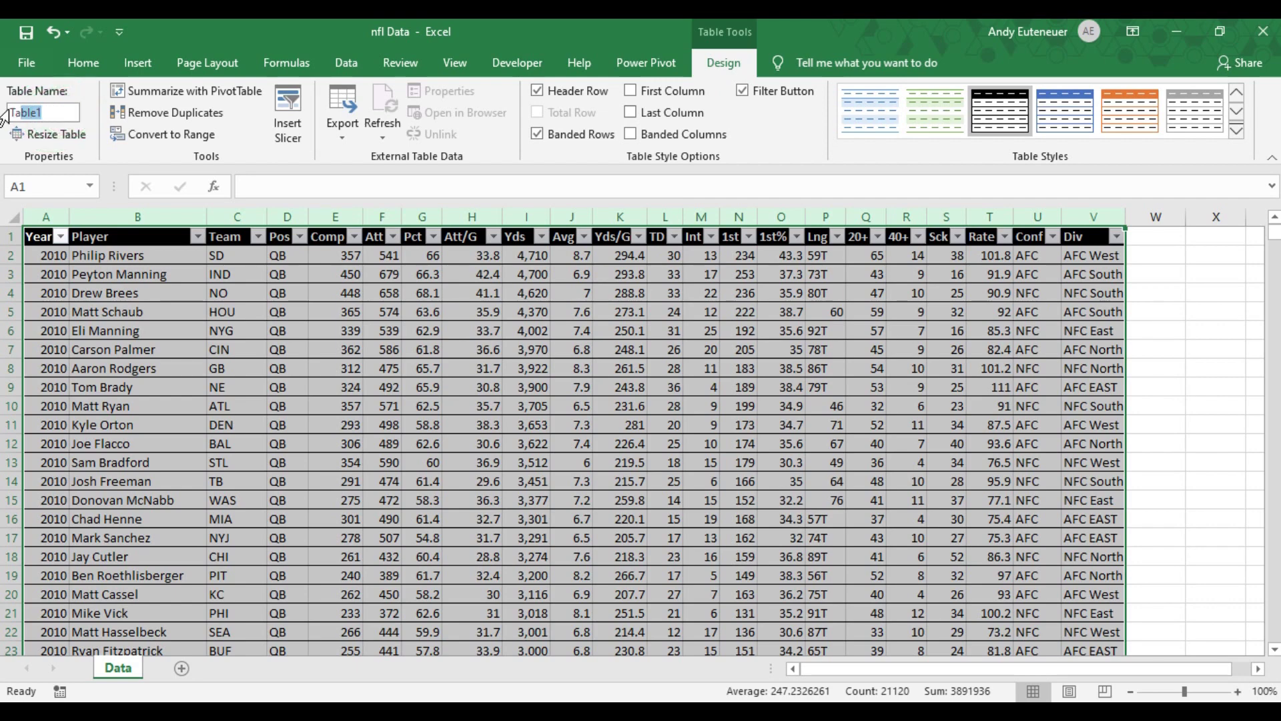
{"action": "key", "text": "BackSpace"}
{"action": "key", "text": "Return"}
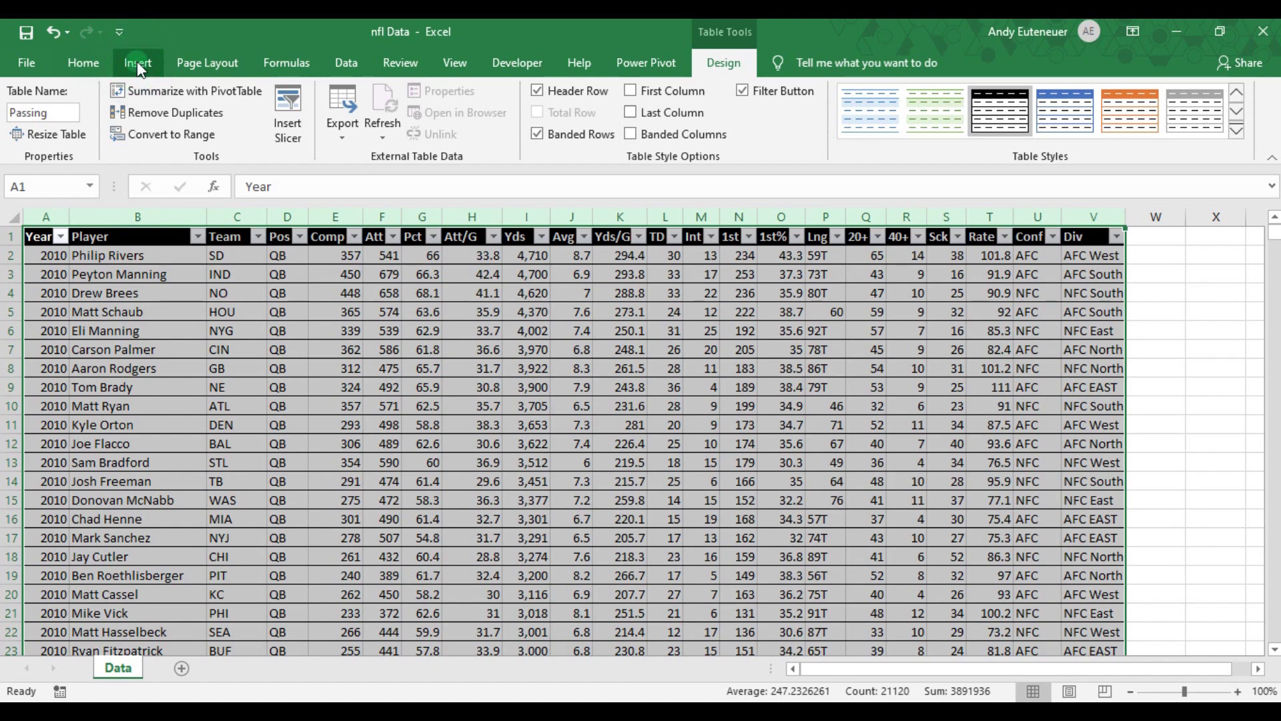
{"action": "left_click", "coordinate": [138, 62]}
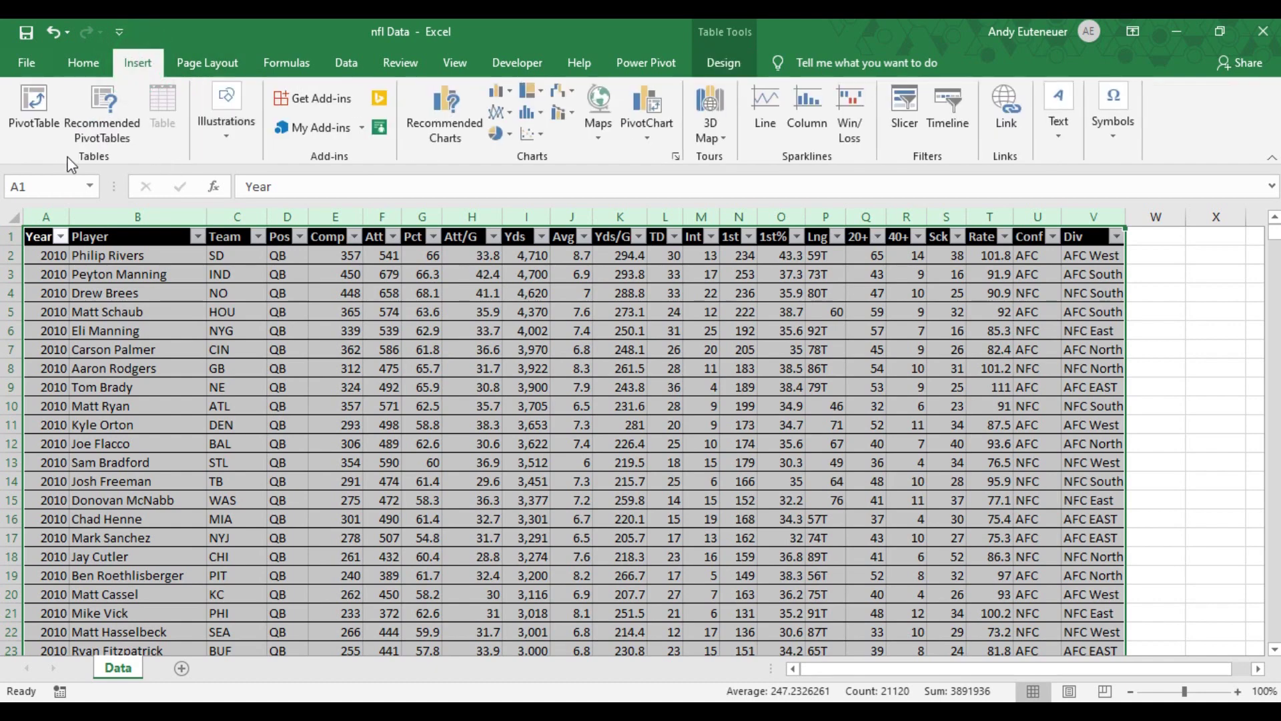
- Insert PivotTable1 from the Passing table onto a new worksheet, Sheet1
{"action": "left_click", "coordinate": [37, 105]}
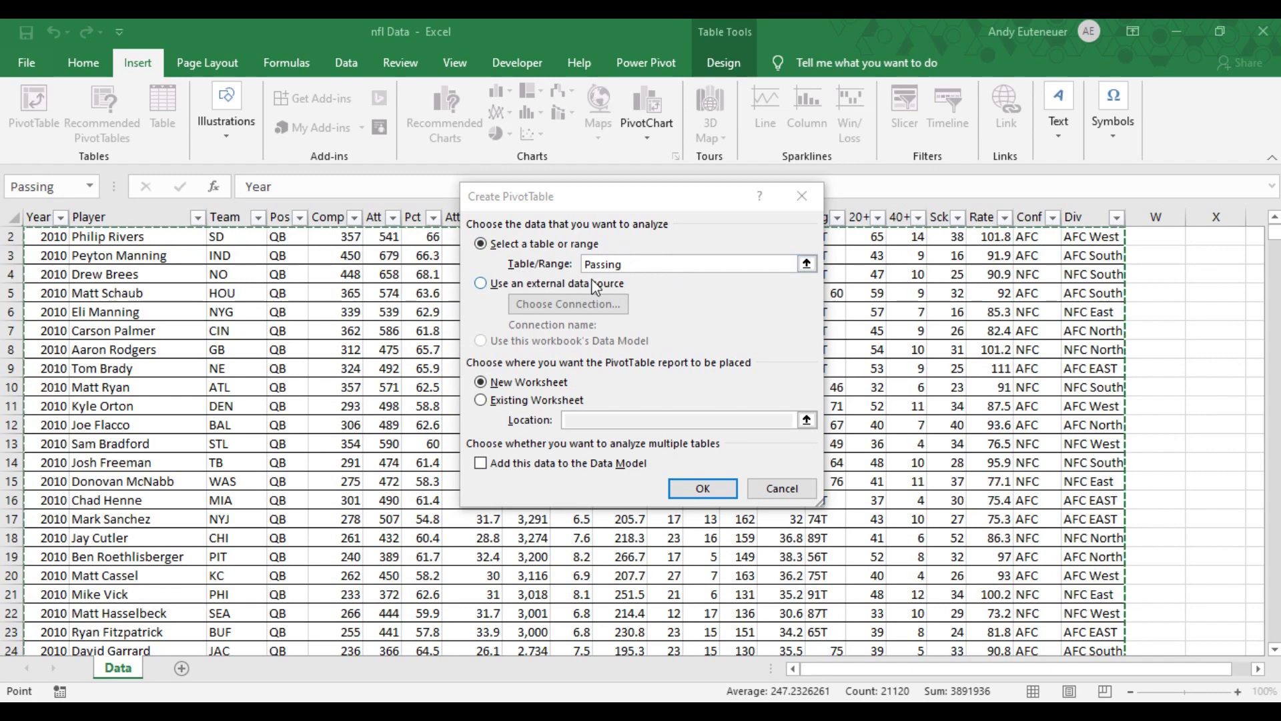
{"action": "left_click", "coordinate": [633, 264]}
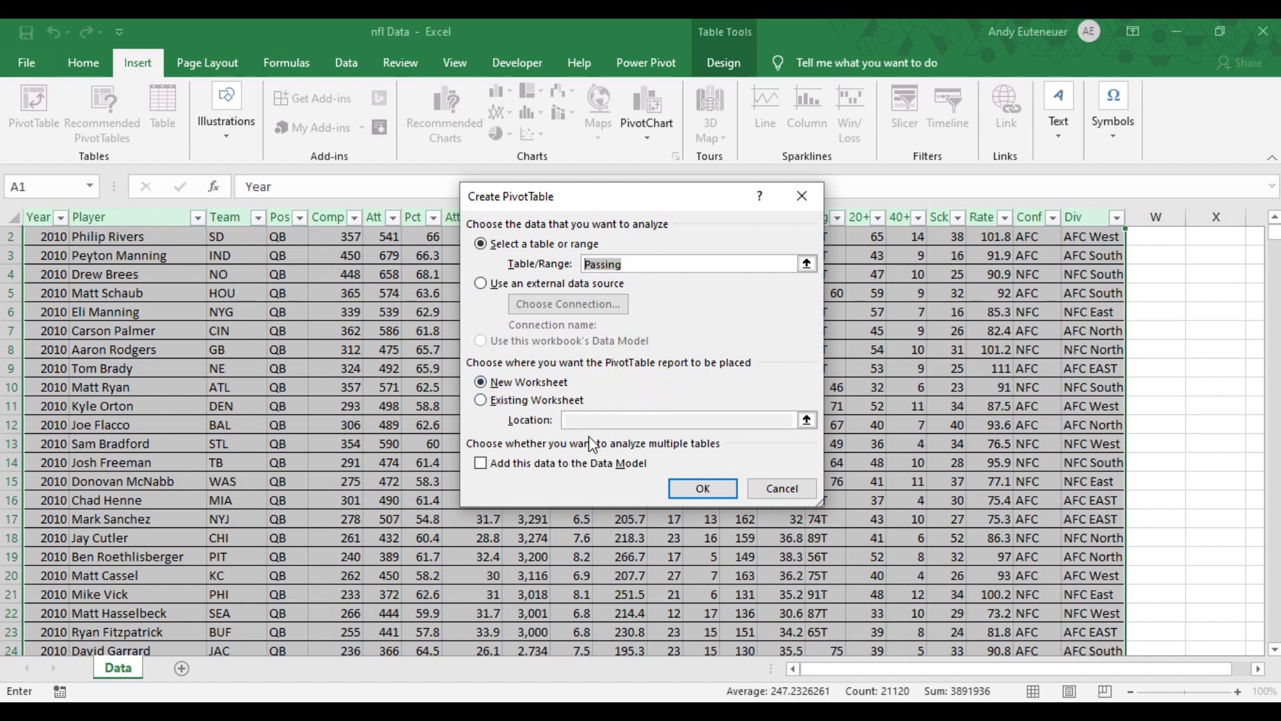
{"action": "left_click", "coordinate": [696, 489]}
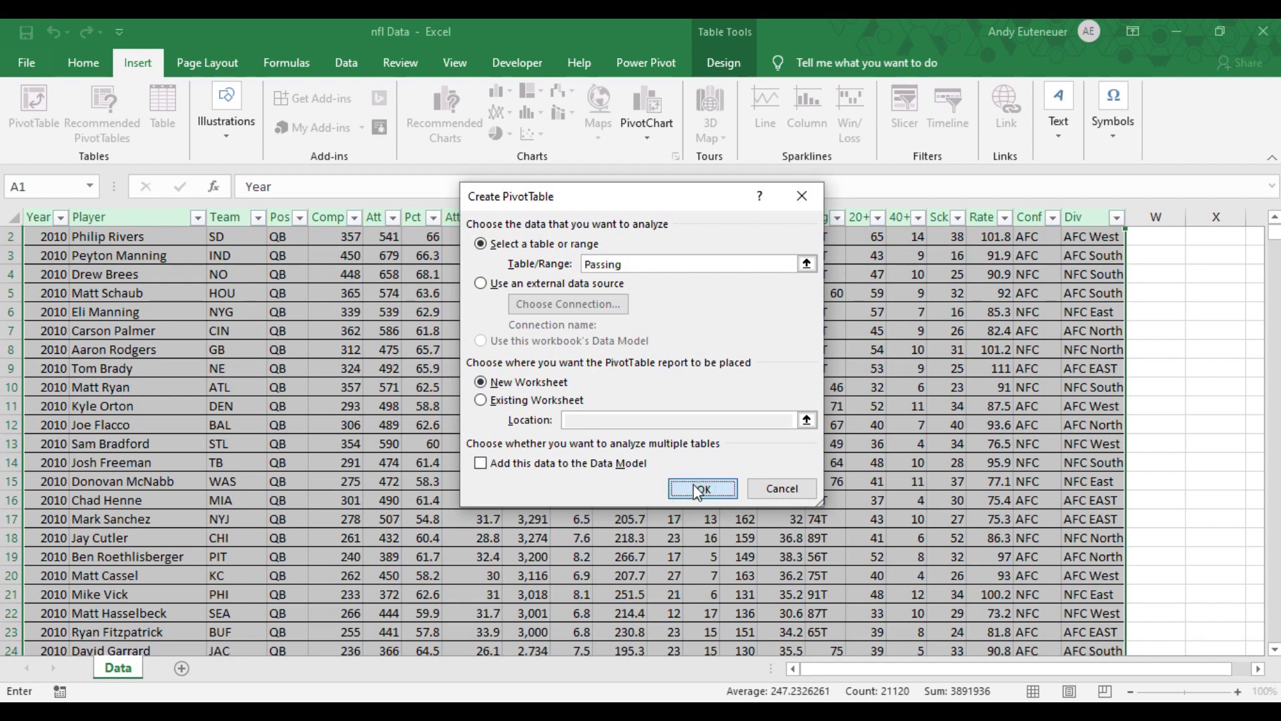
{"action": "left_click", "coordinate": [698, 491]}
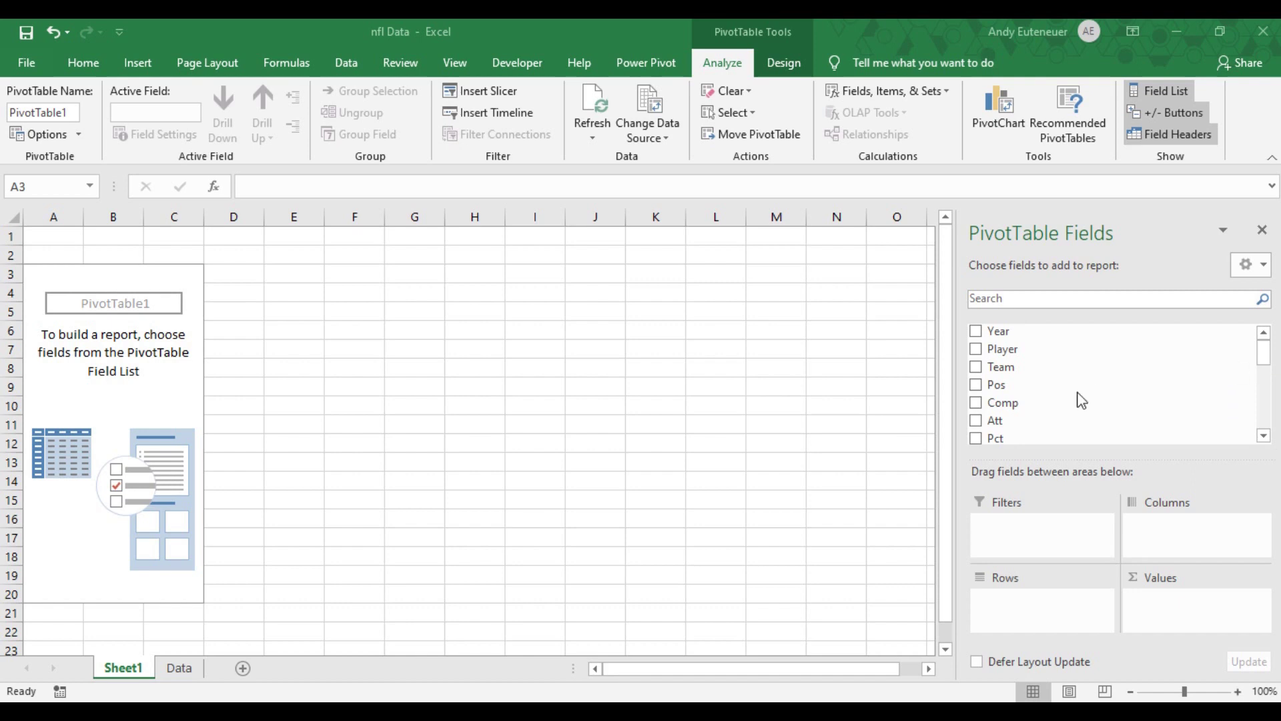
{"action": "left_click", "coordinate": [1262, 350]}
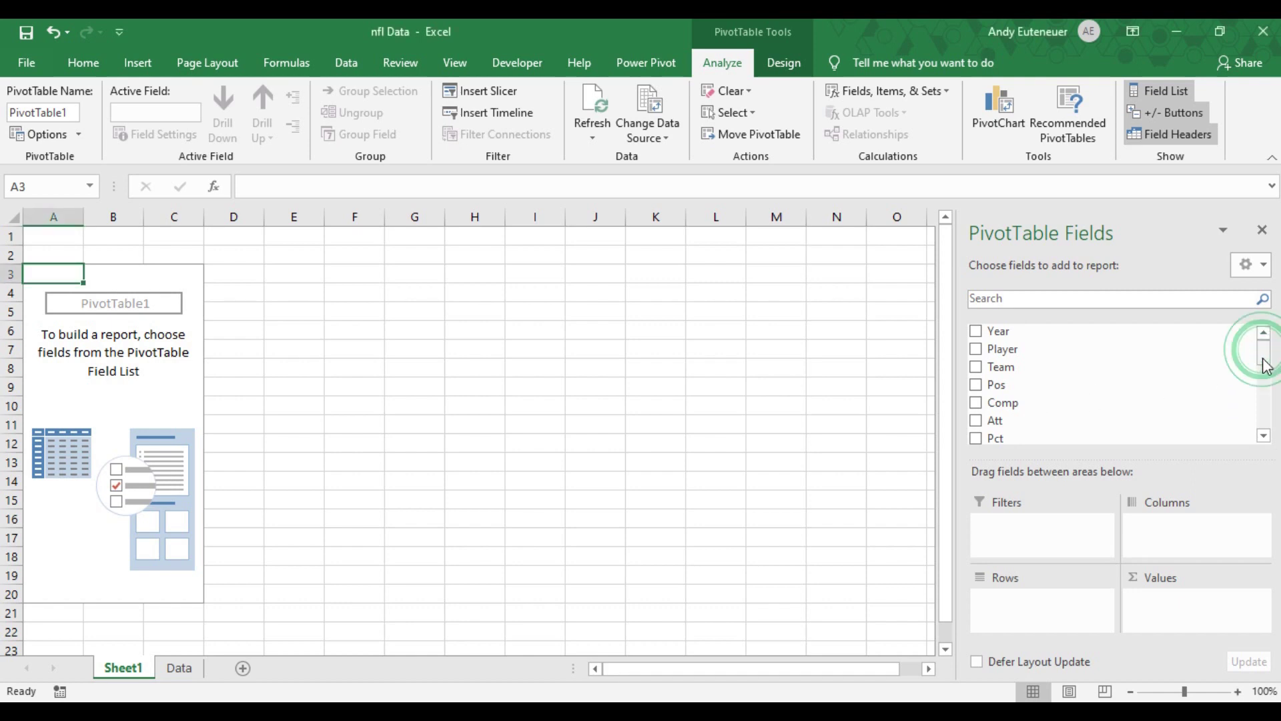
- Add Att and Comp to Values as sums, then remove the TD field again
{"action": "left_click_drag", "start_coordinate": [1263, 357], "coordinate": [1261, 380]}
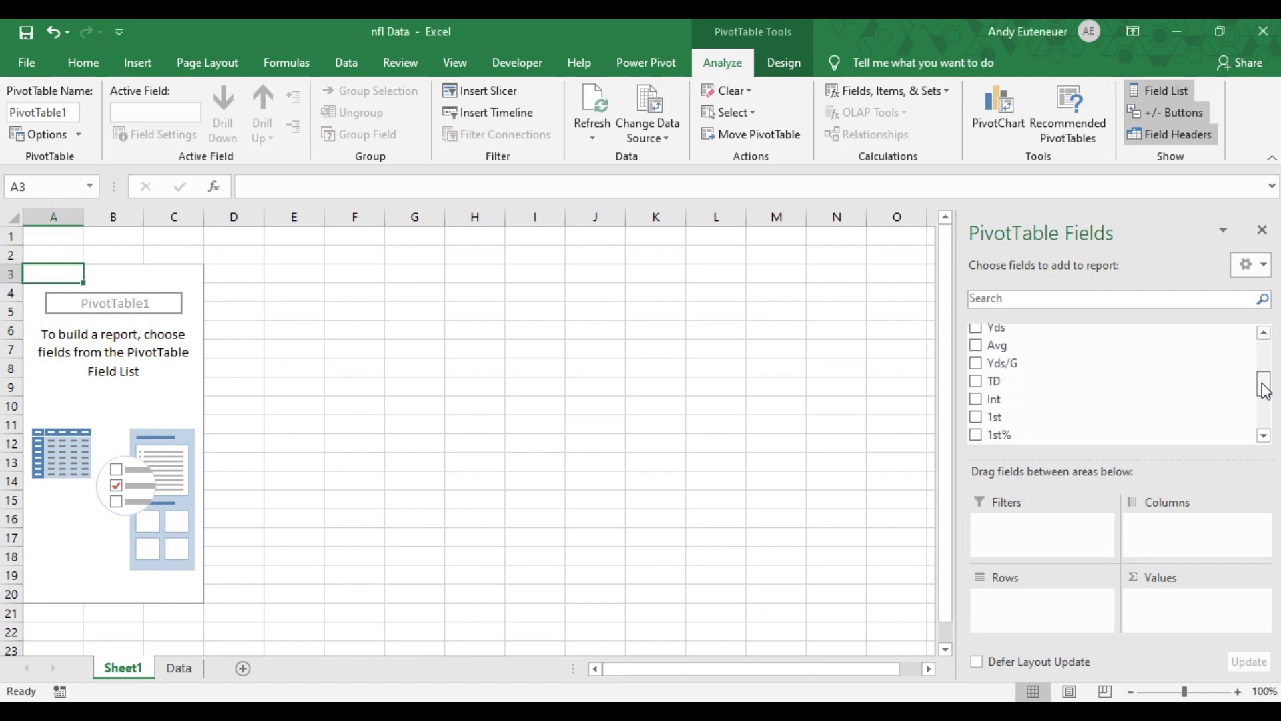
{"action": "left_click_drag", "start_coordinate": [997, 377], "coordinate": [1164, 624]}
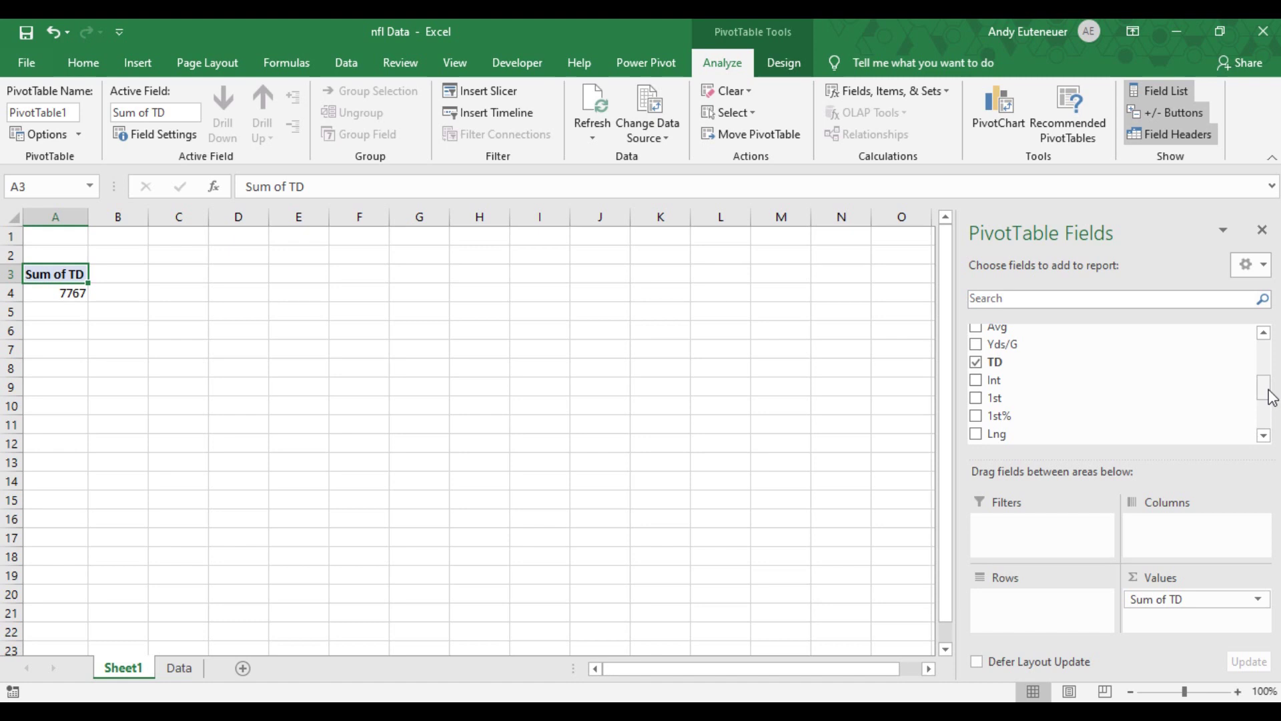
{"action": "left_click_drag", "start_coordinate": [1270, 397], "coordinate": [1271, 375]}
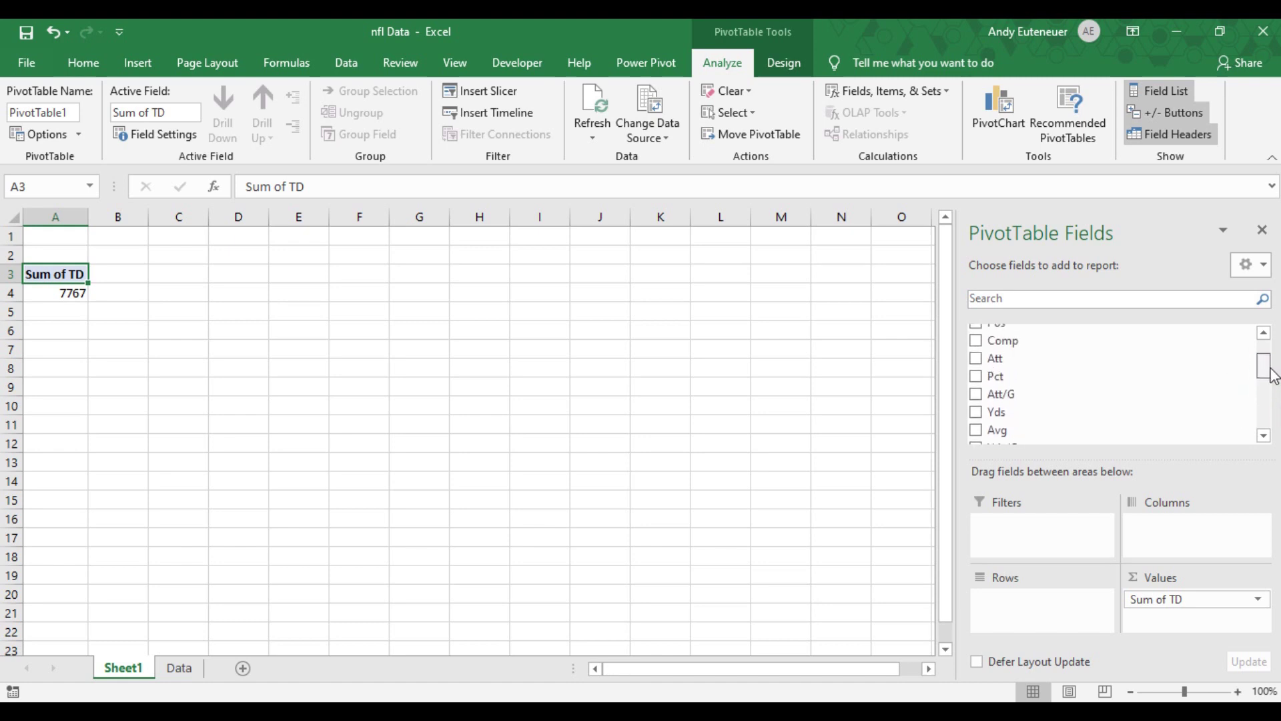
{"action": "left_click_drag", "start_coordinate": [1023, 367], "coordinate": [1145, 606]}
{"action": "left_click_drag", "start_coordinate": [1005, 343], "coordinate": [1173, 623]}
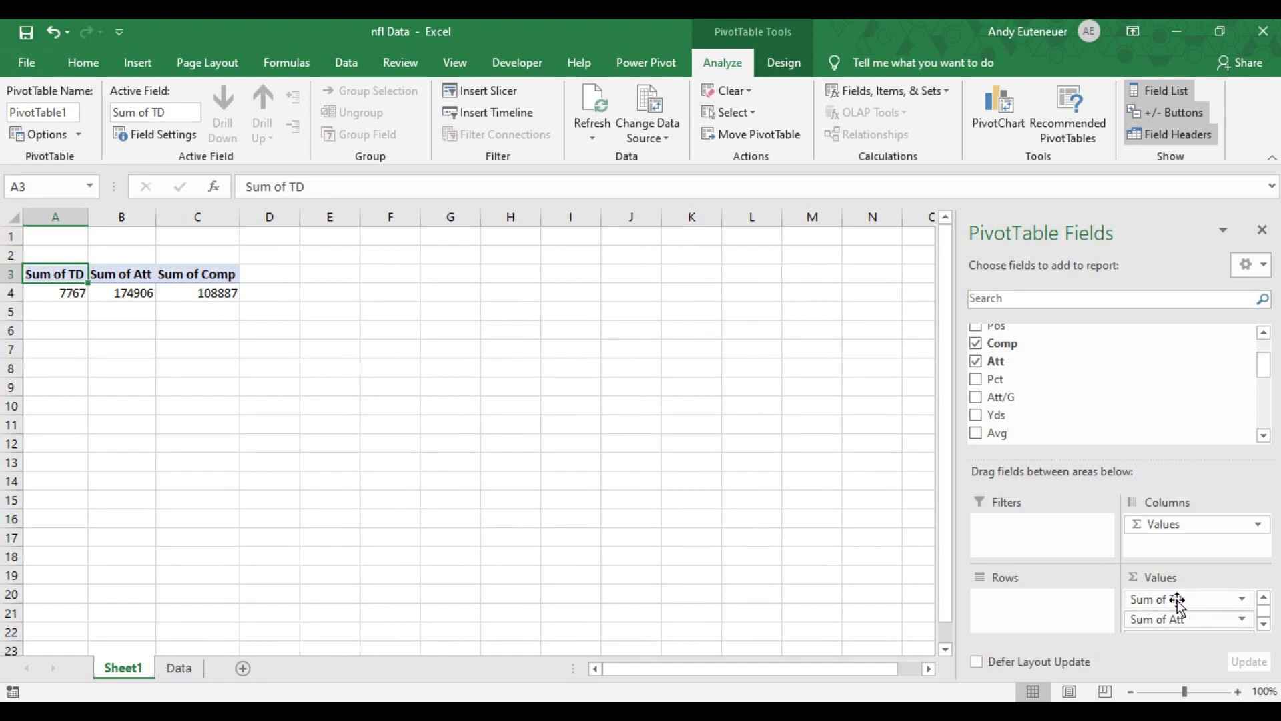
{"action": "left_click_drag", "start_coordinate": [1178, 603], "coordinate": [1136, 395]}
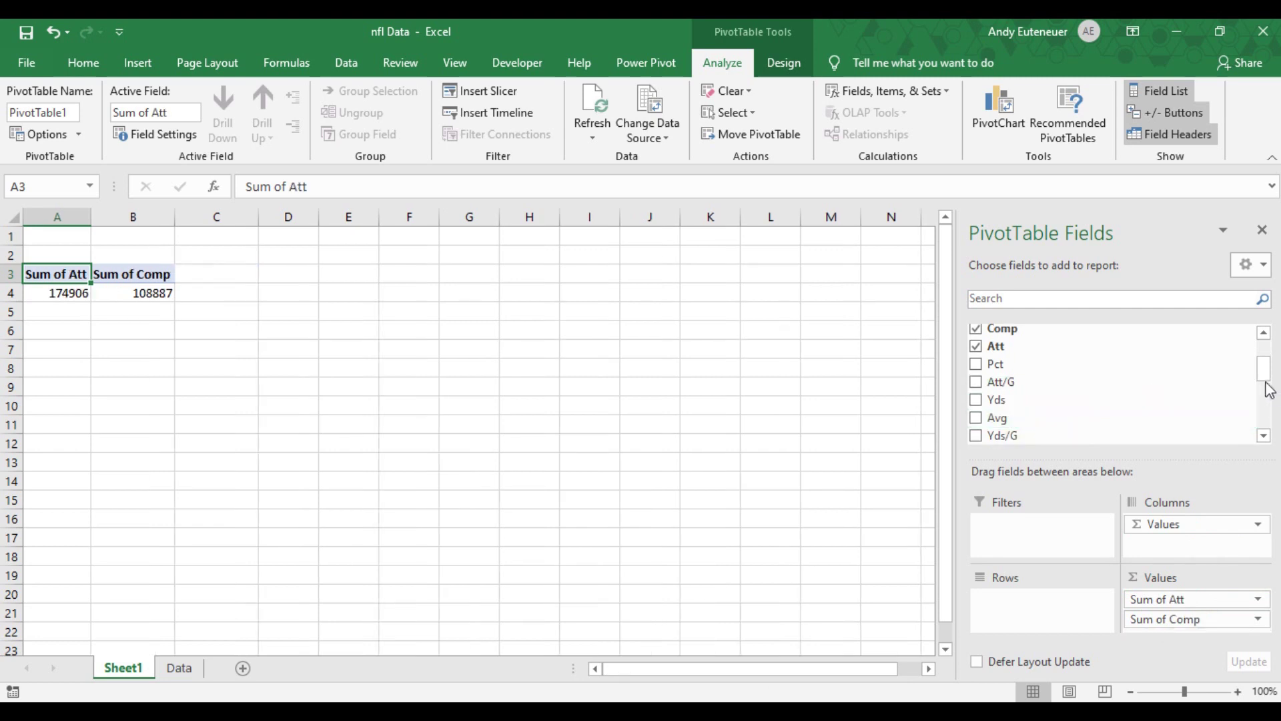
- Add Pct to Values, giving Count of Pct 959
{"action": "scroll", "coordinate": [1258, 366], "scroll_direction": "up", "scroll_amount": 1}
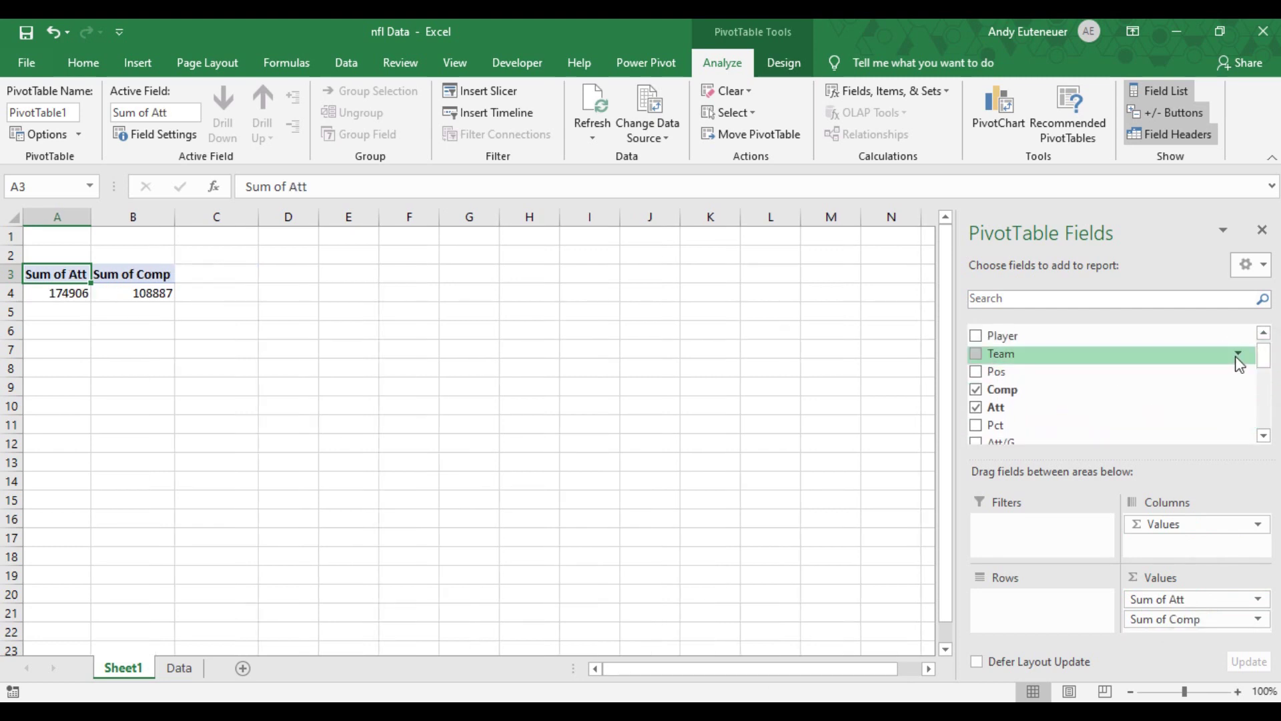
{"action": "scroll", "coordinate": [1261, 360], "scroll_direction": "down", "scroll_amount": 1}
{"action": "left_click_drag", "start_coordinate": [994, 375], "coordinate": [1168, 622]}
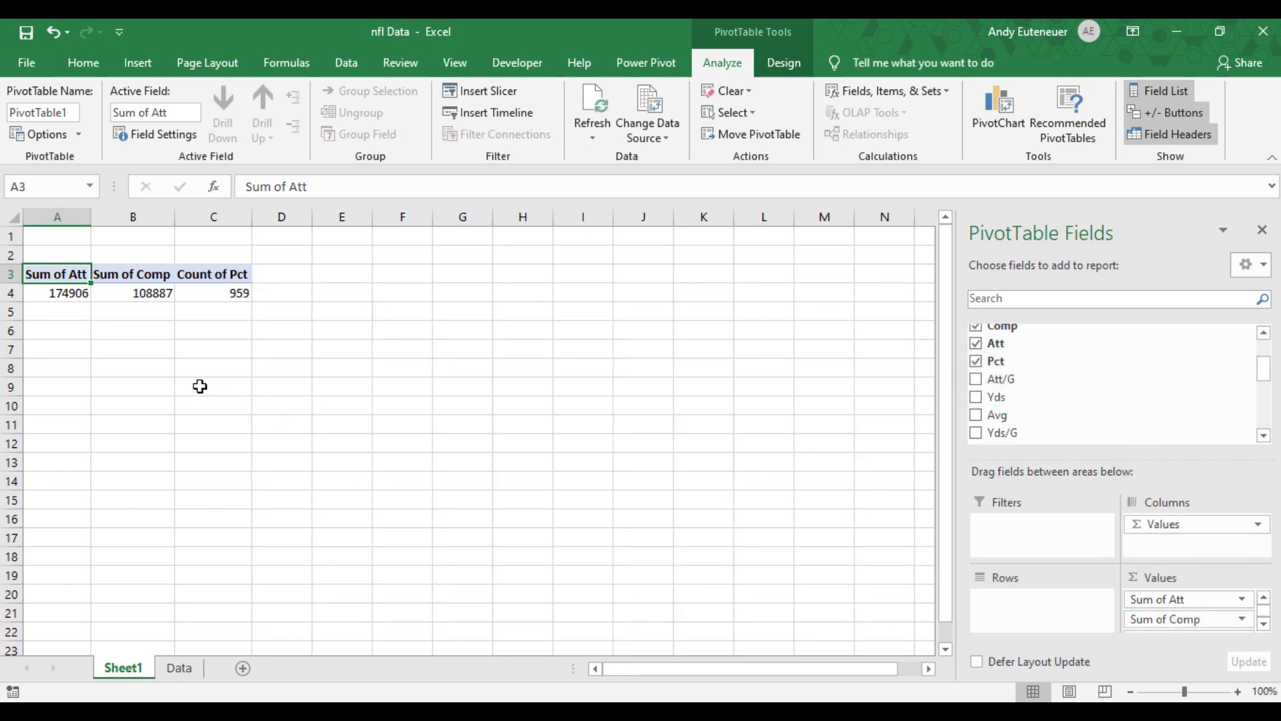
{"action": "left_click", "coordinate": [220, 291]}
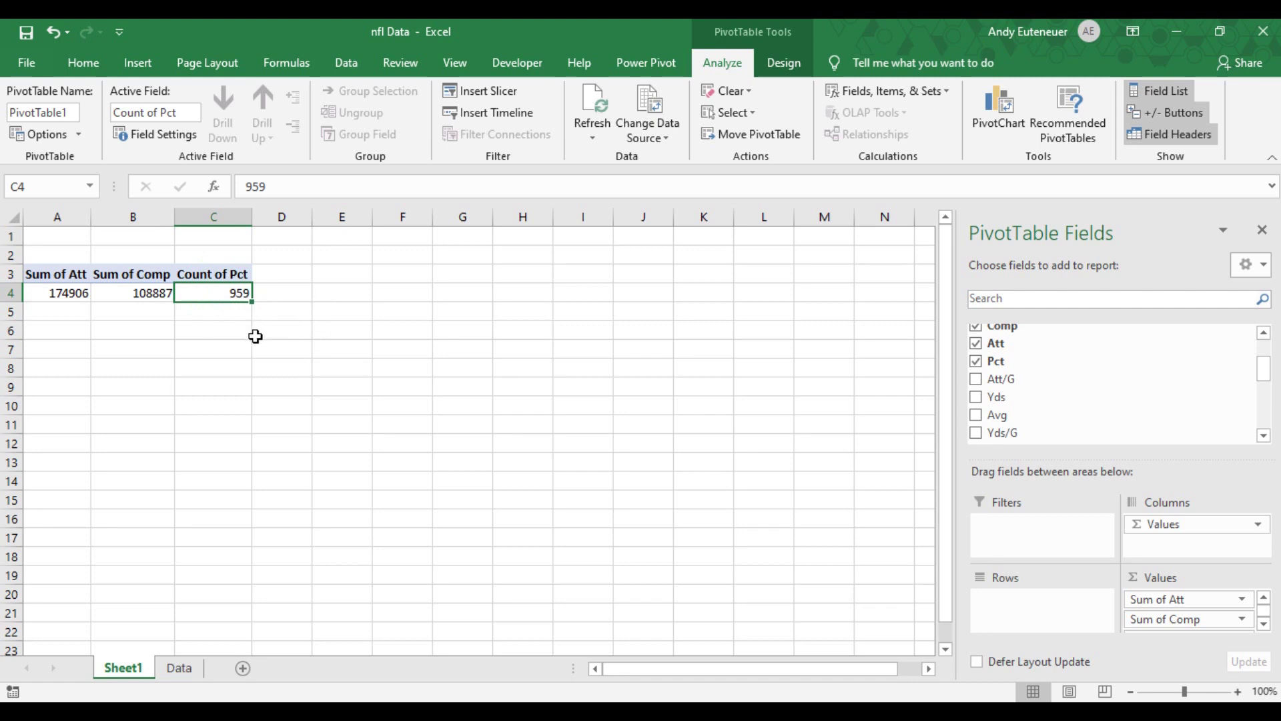
{"action": "right_click", "coordinate": [230, 292]}
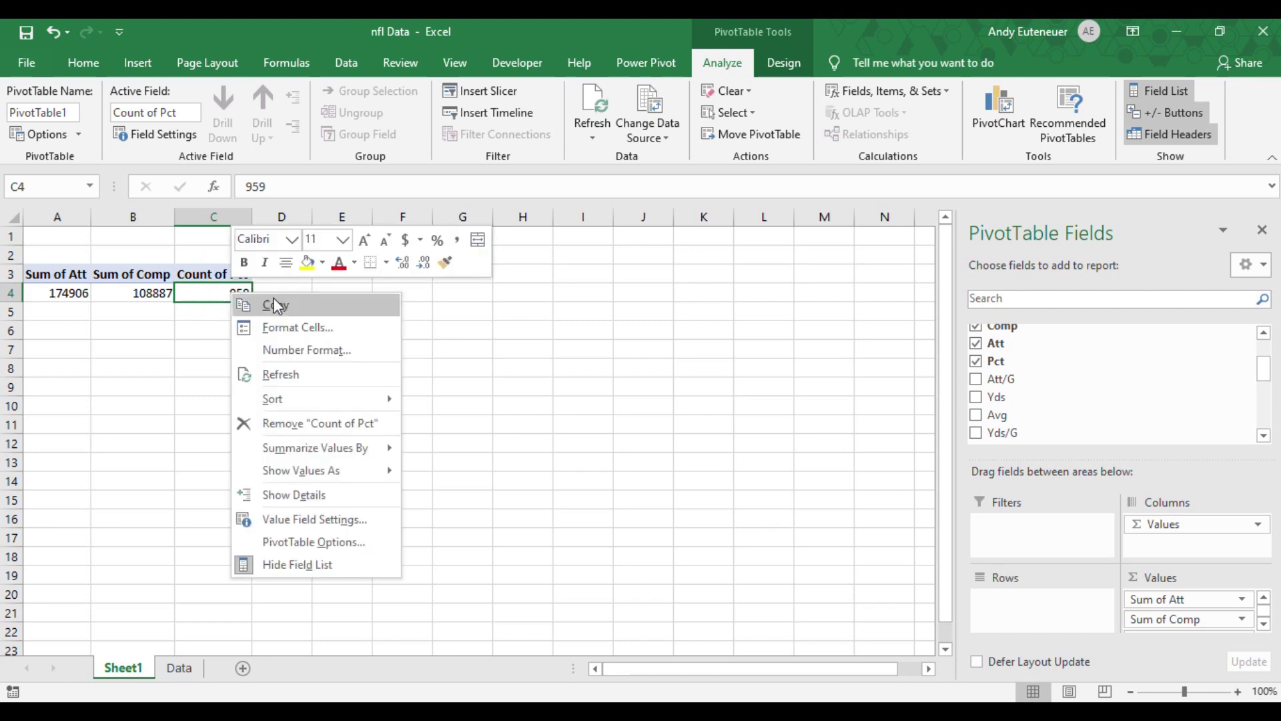
- Change Count of Pct to Average of Pct, which shows 57.39
{"action": "left_click", "coordinate": [294, 514]}
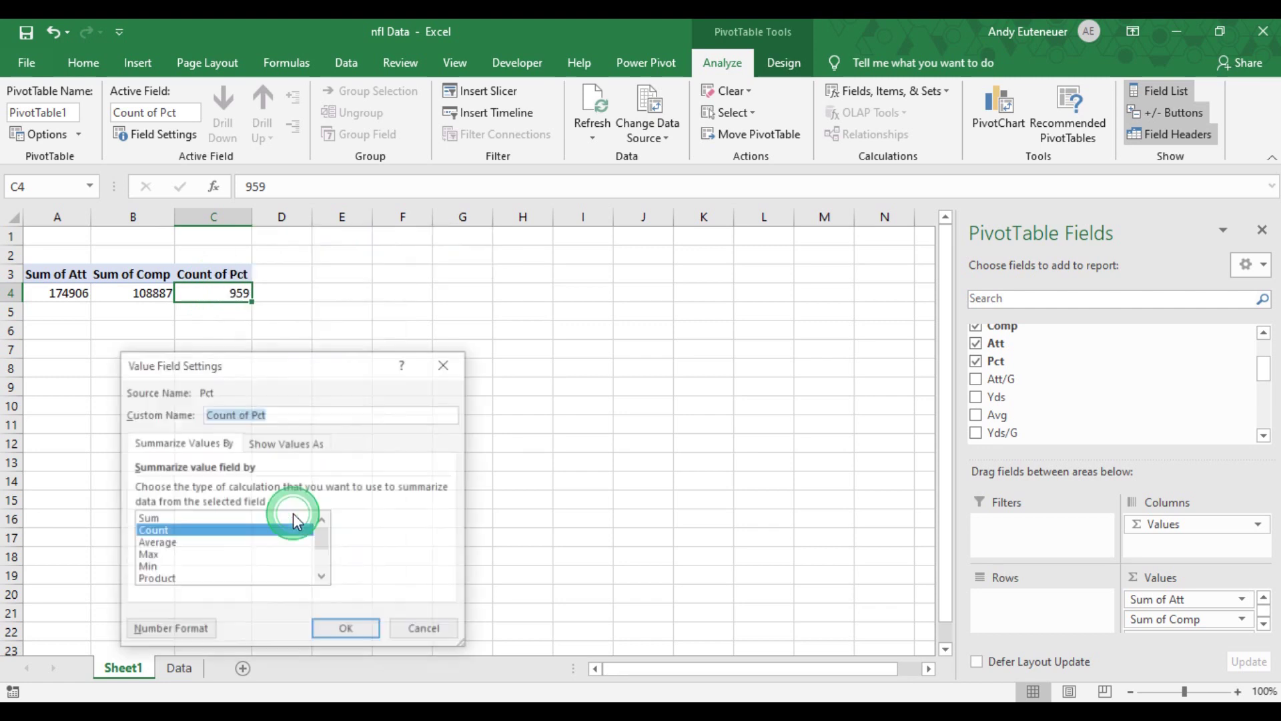
{"action": "left_click", "coordinate": [148, 520]}
{"action": "left_click", "coordinate": [160, 531]}
{"action": "left_click", "coordinate": [175, 544]}
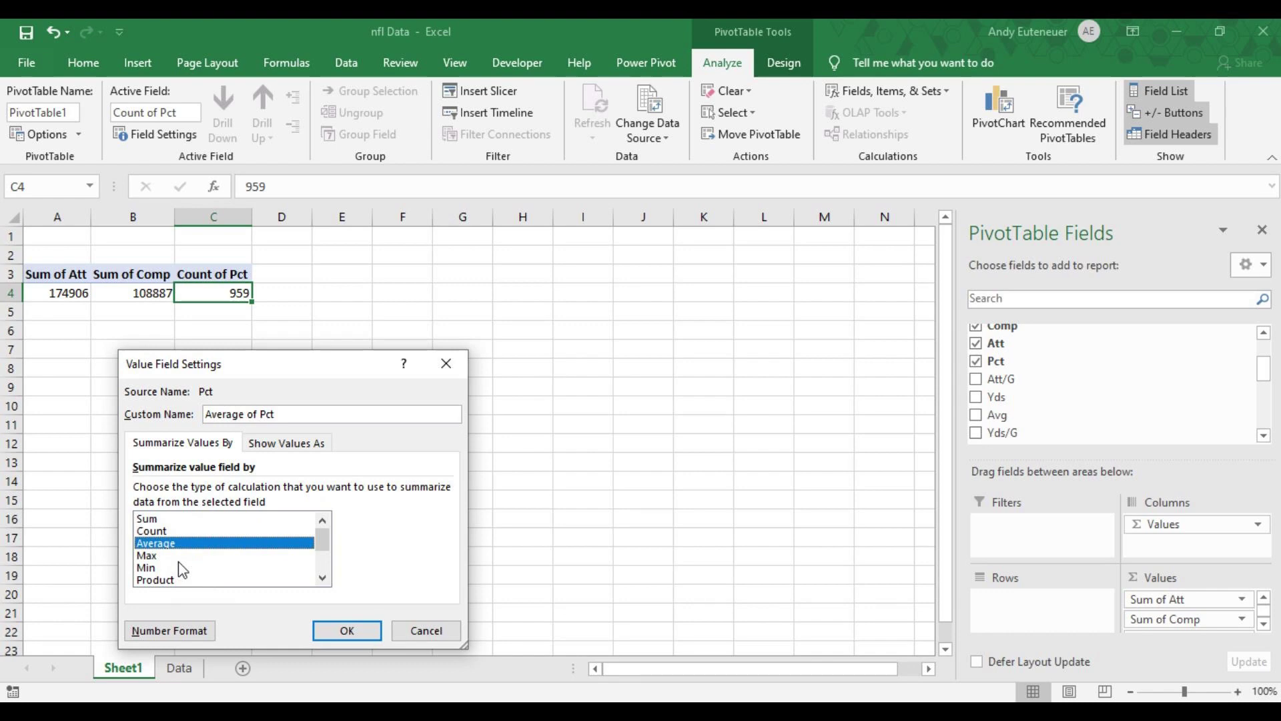
{"action": "left_click", "coordinate": [353, 630]}
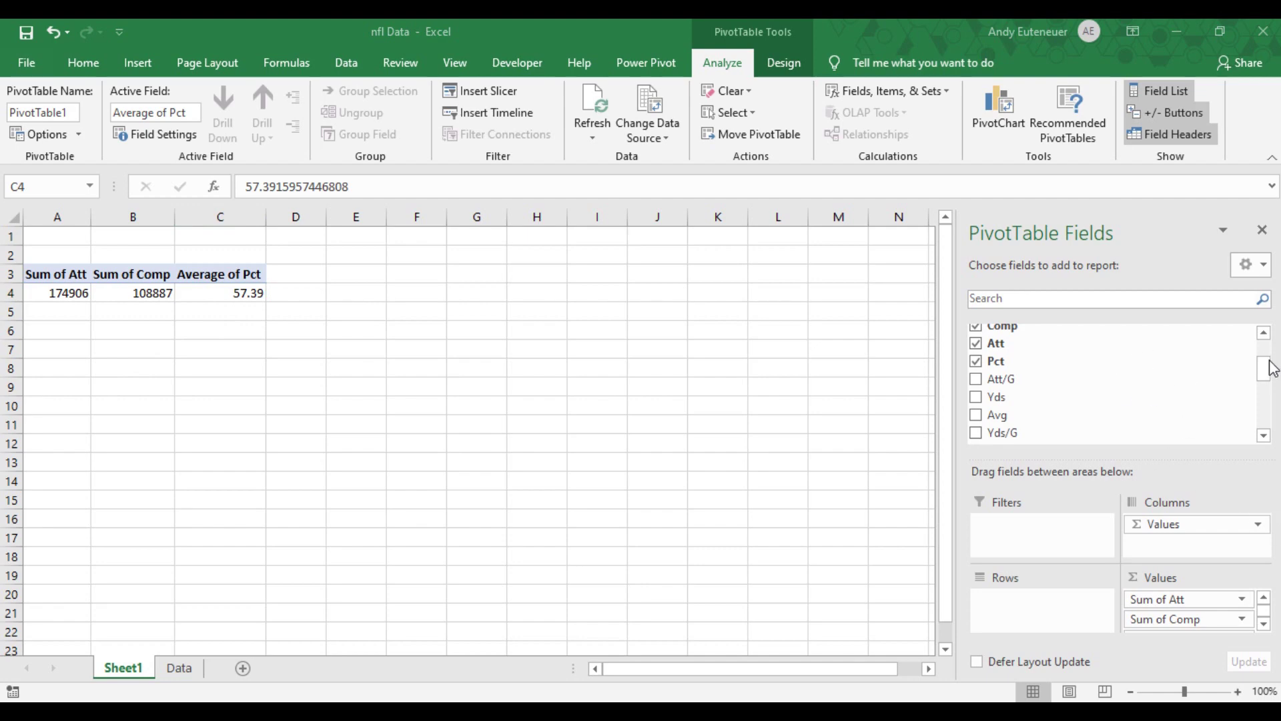
{"action": "left_click_drag", "start_coordinate": [1269, 368], "coordinate": [1267, 354]}
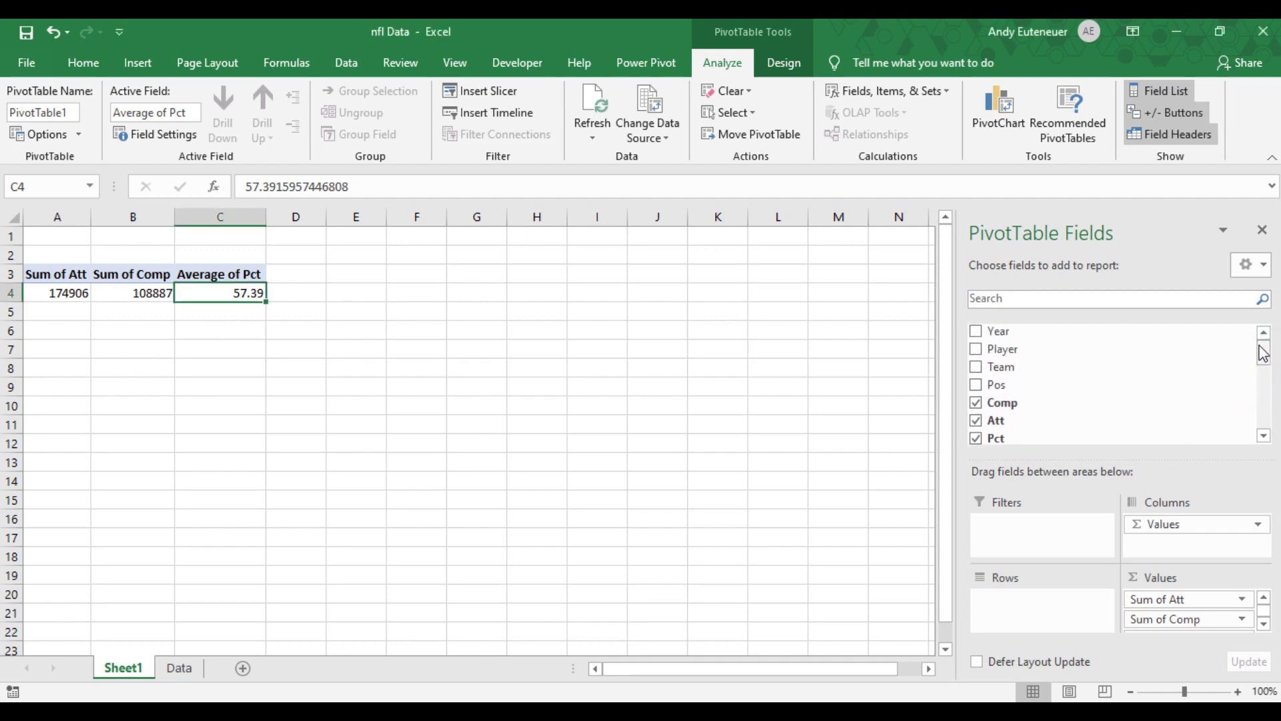
- Put Player in Rows, briefly trying Year as columns before removing it
{"action": "left_click_drag", "start_coordinate": [998, 350], "coordinate": [1043, 601]}
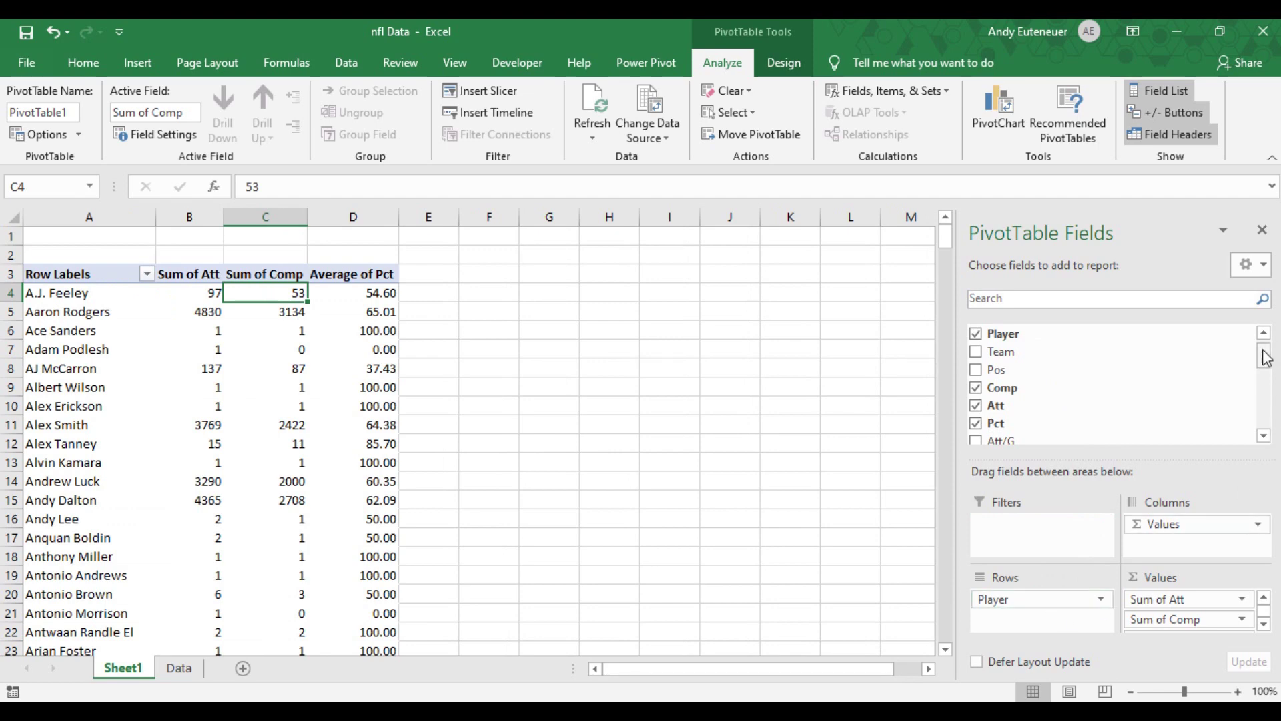
{"action": "left_click_drag", "start_coordinate": [1266, 353], "coordinate": [1267, 347]}
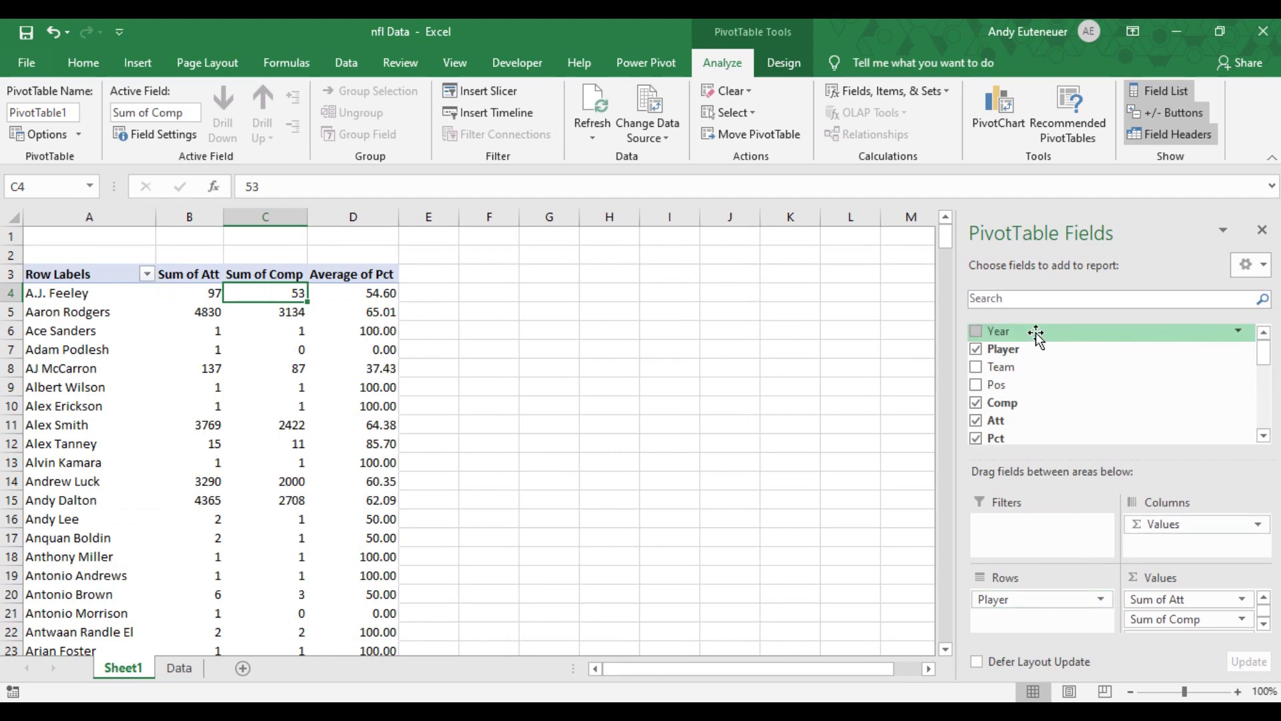
{"action": "left_click_drag", "start_coordinate": [1035, 336], "coordinate": [1147, 539]}
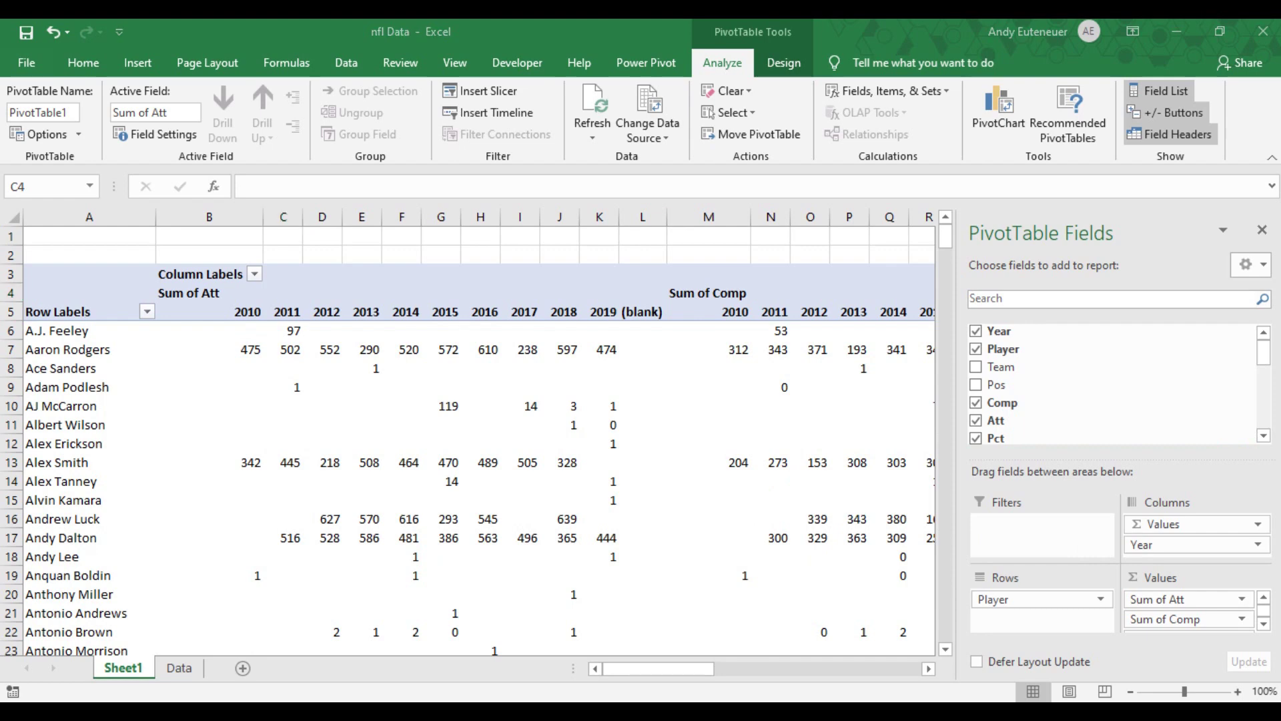
{"action": "left_click_drag", "start_coordinate": [1161, 546], "coordinate": [1134, 542]}
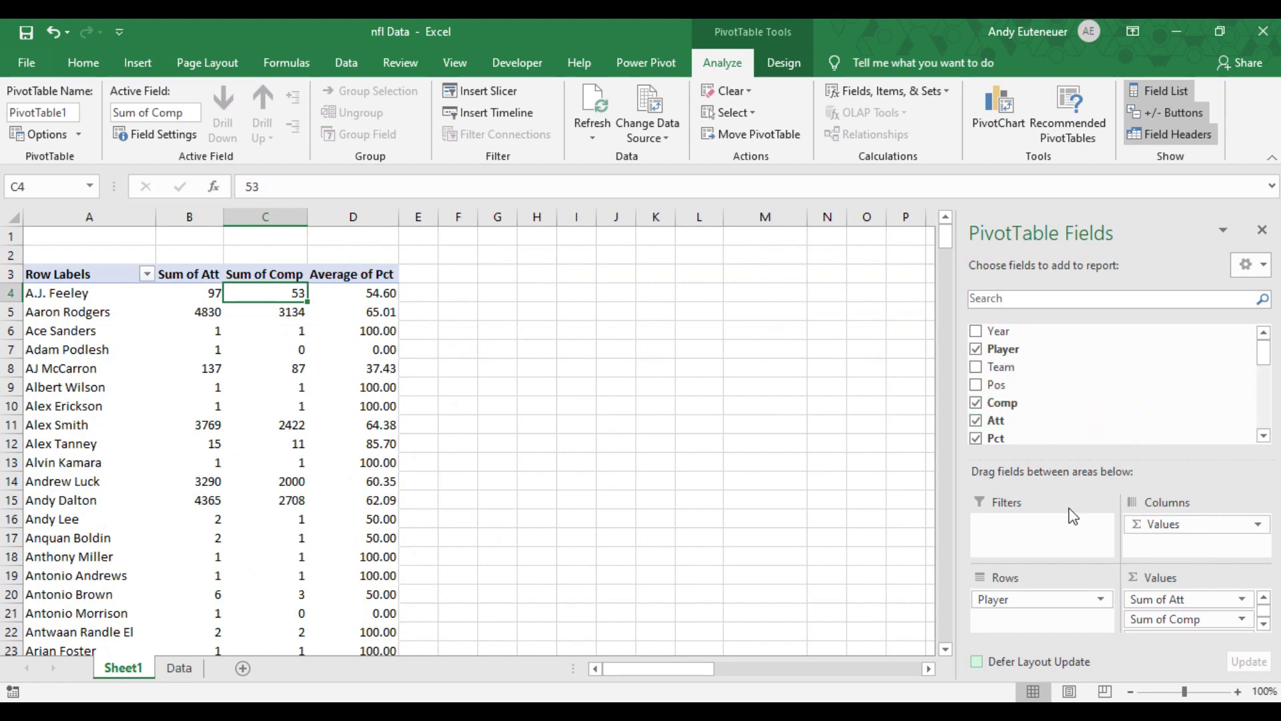
{"action": "left_click", "coordinate": [1263, 354]}
- Add Sum of TD, Sum of Int and Sum of Rate columns for each player
{"action": "left_click_drag", "start_coordinate": [1263, 354], "coordinate": [1265, 390]}
{"action": "left_click_drag", "start_coordinate": [1065, 380], "coordinate": [1195, 629]}
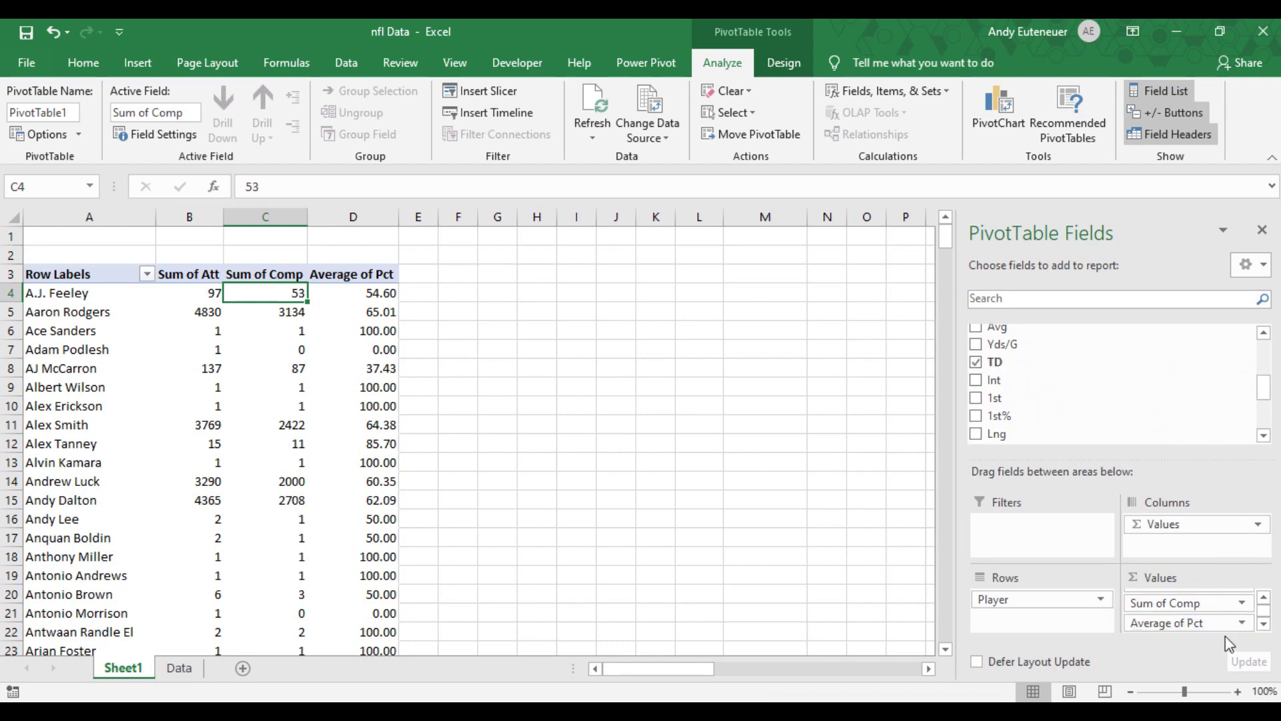
{"action": "left_click_drag", "start_coordinate": [1023, 380], "coordinate": [1198, 630]}
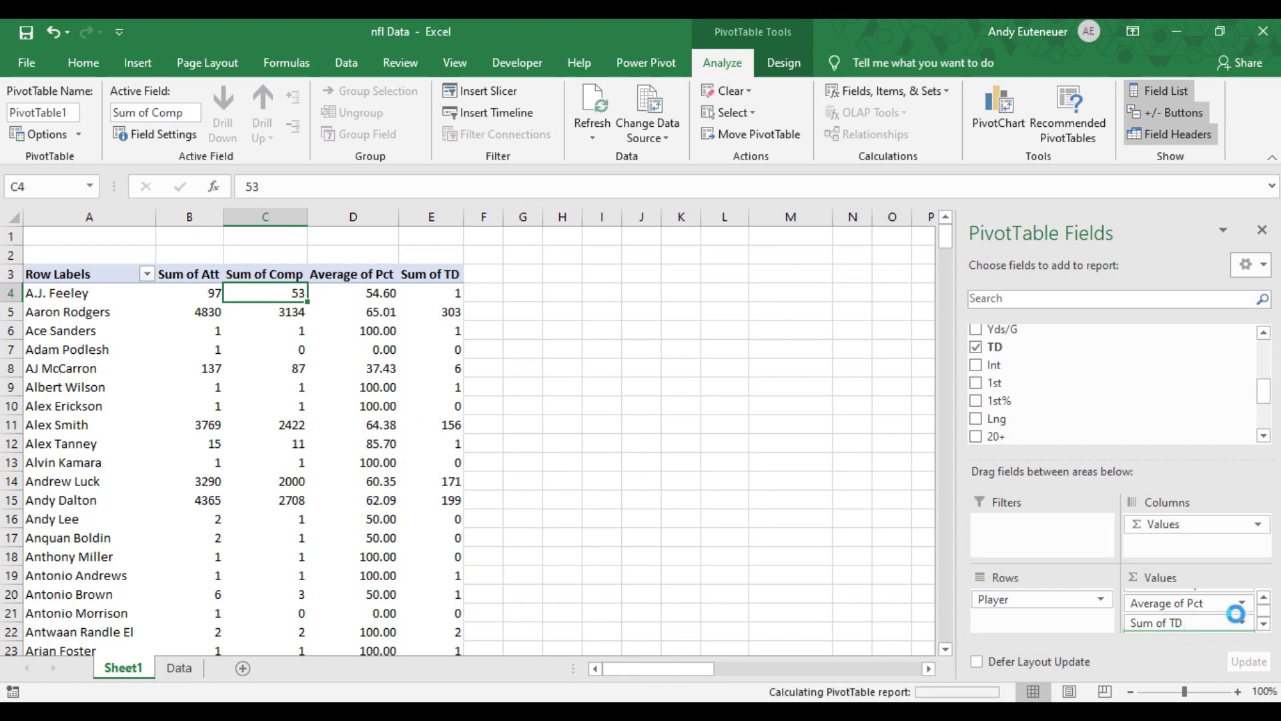
{"action": "left_click_drag", "start_coordinate": [1267, 393], "coordinate": [1269, 420]}
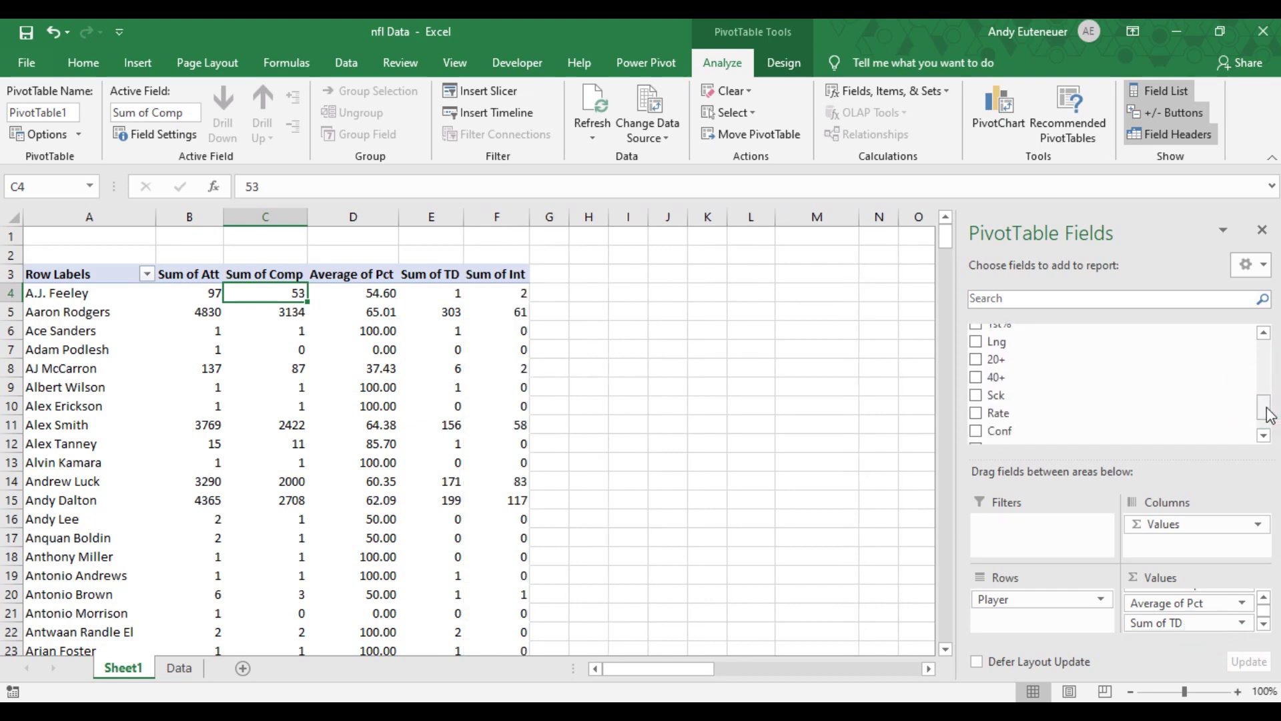
{"action": "left_click_drag", "start_coordinate": [1088, 410], "coordinate": [1199, 631]}
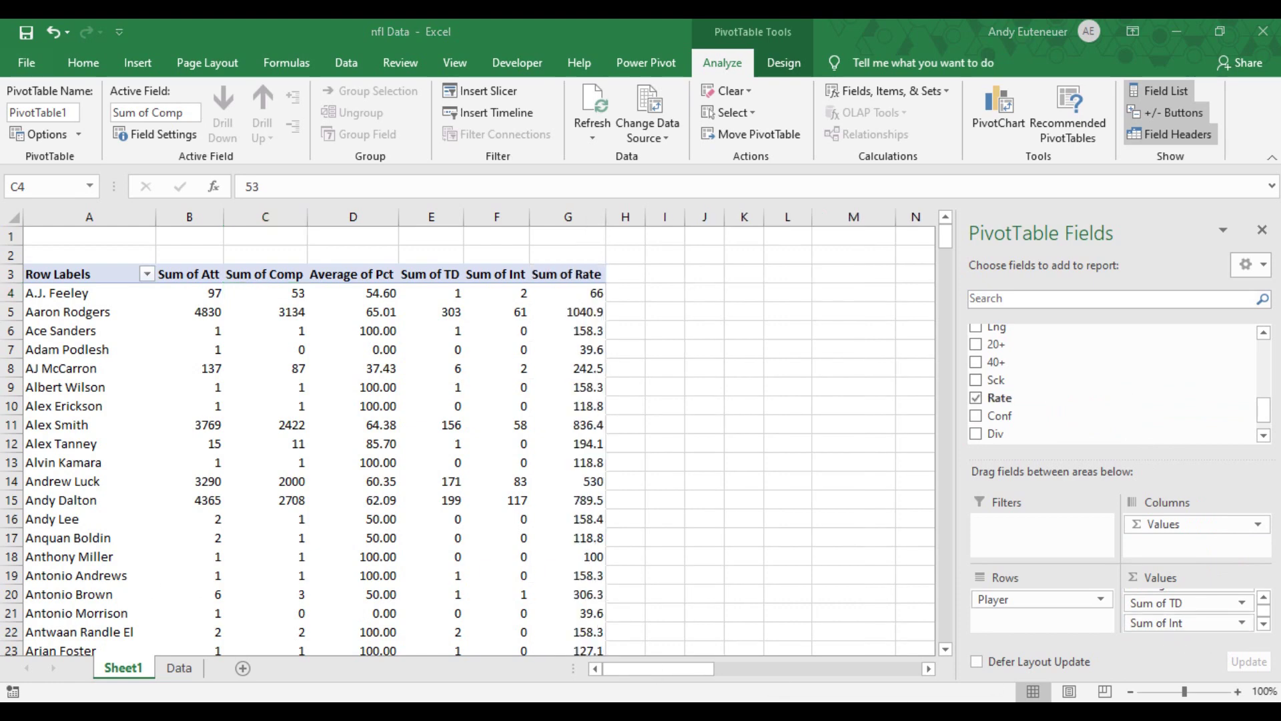
- Change the Rate value field to summarize as Average of Rate
{"action": "right_click", "coordinate": [585, 294]}
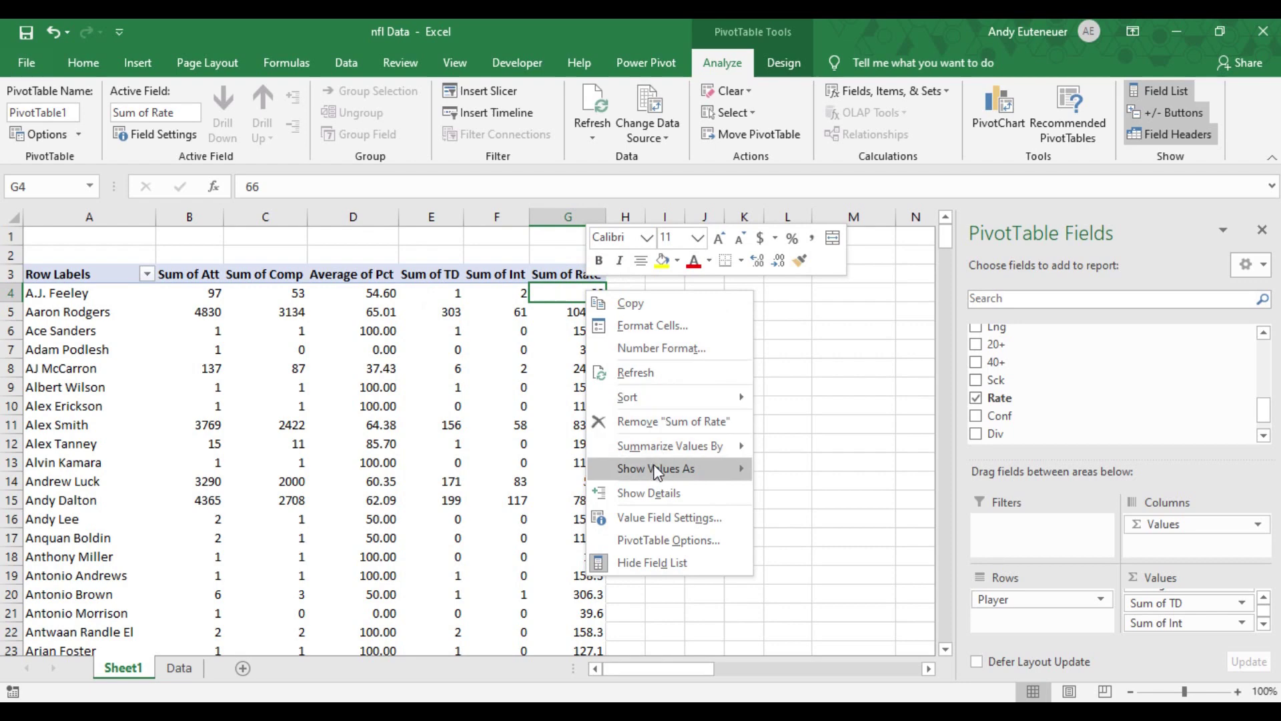
{"action": "left_click", "coordinate": [658, 519]}
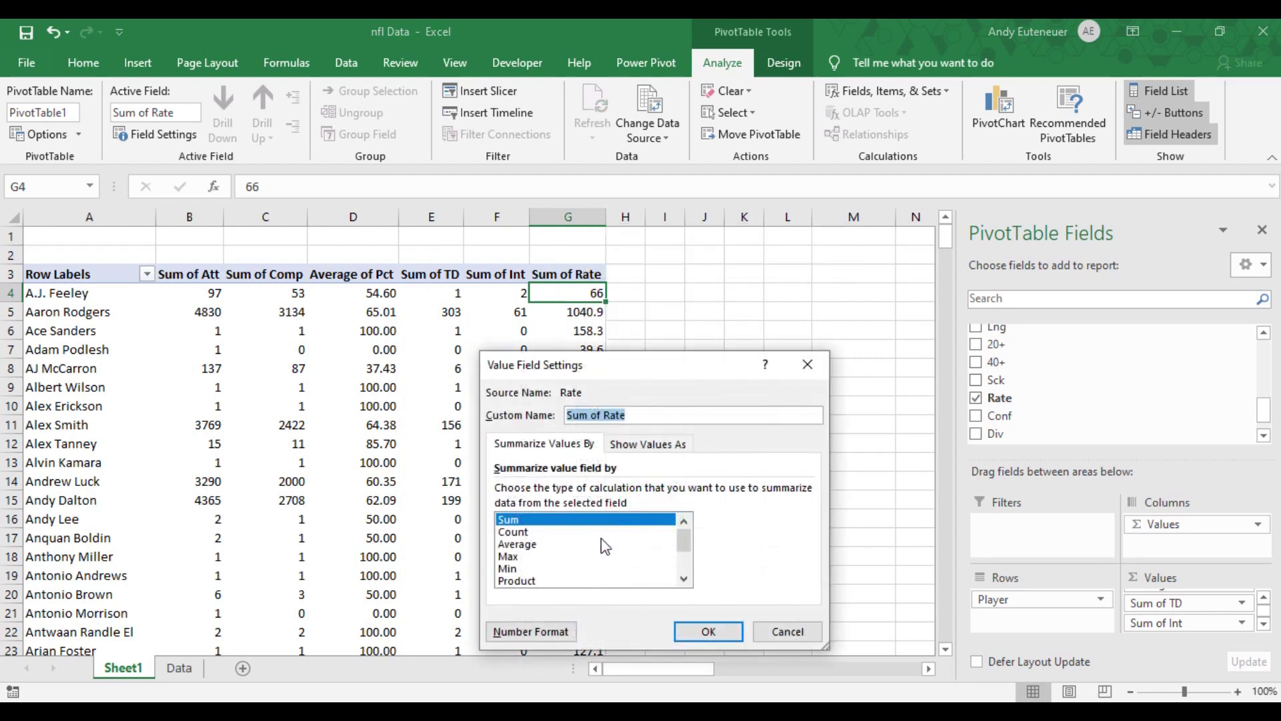
{"action": "left_click", "coordinate": [521, 545]}
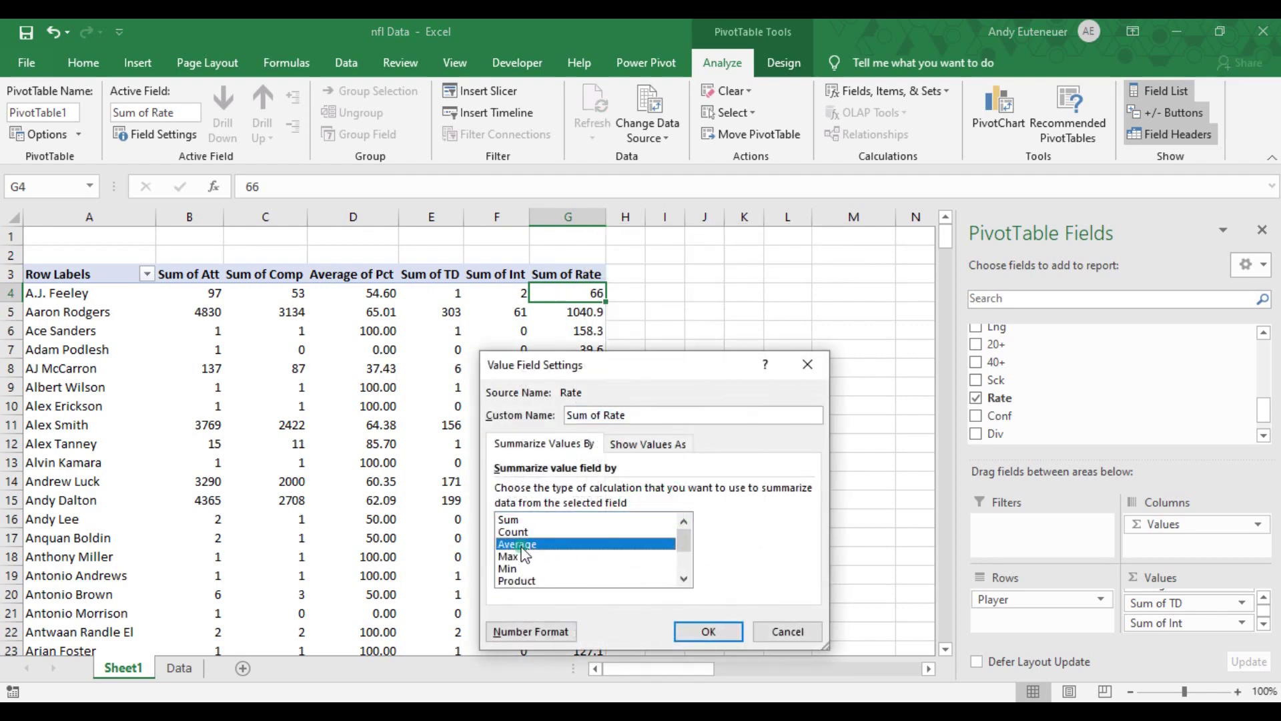
{"action": "left_click", "coordinate": [709, 632]}
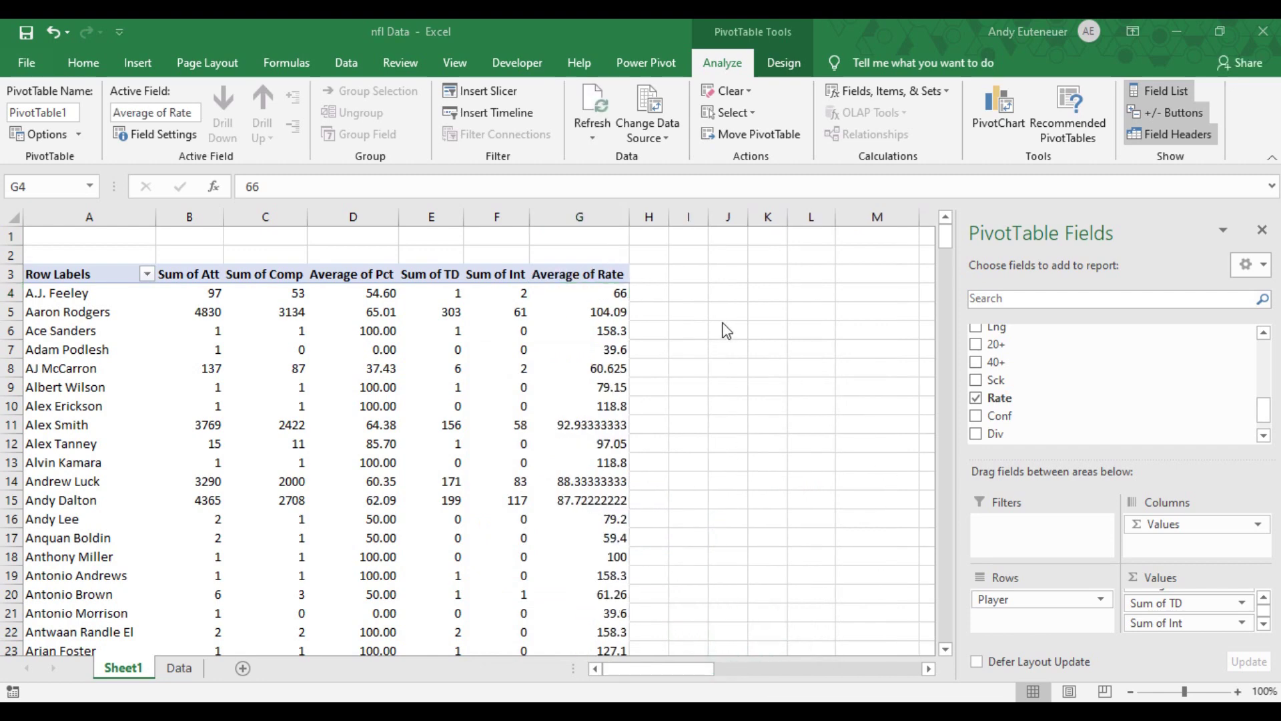
- Format Average of Rate as Number with 2 decimal places (66.00, 104.09, 158.30)
{"action": "left_click", "coordinate": [591, 295]}
{"action": "right_click", "coordinate": [596, 294]}
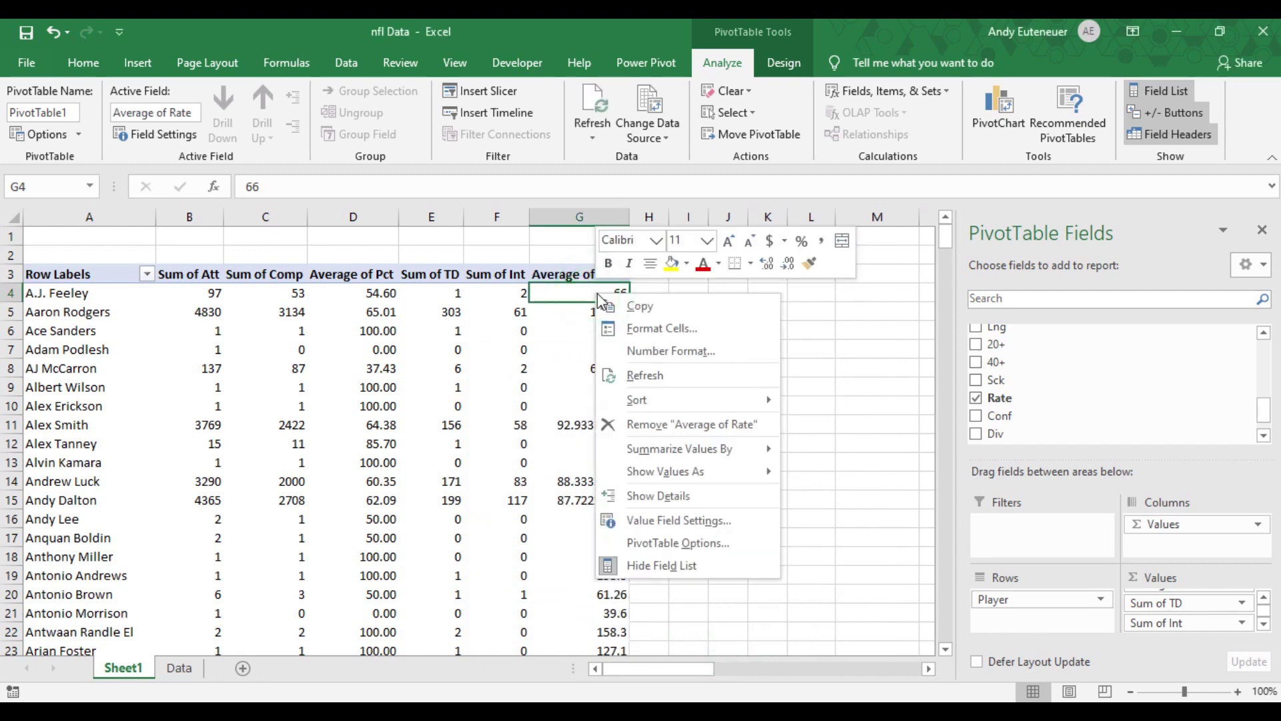
{"action": "left_click", "coordinate": [679, 521]}
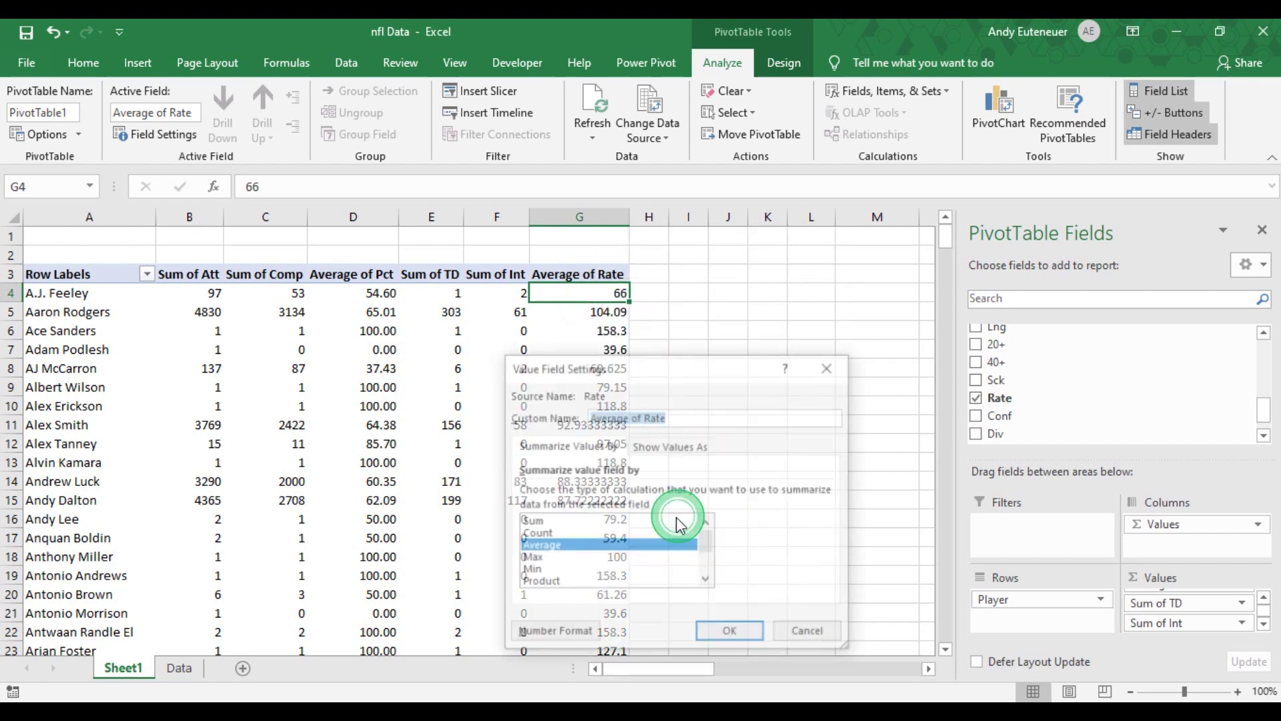
{"action": "left_click", "coordinate": [548, 644]}
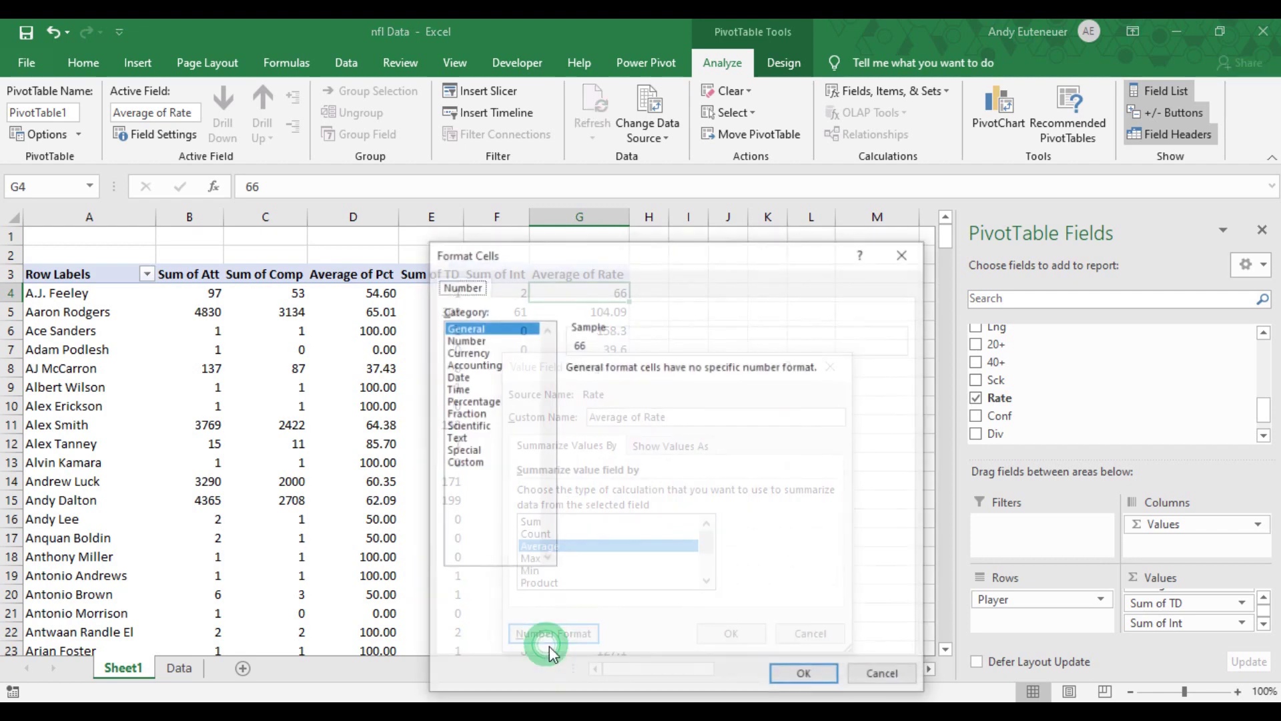
{"action": "left_click", "coordinate": [465, 339]}
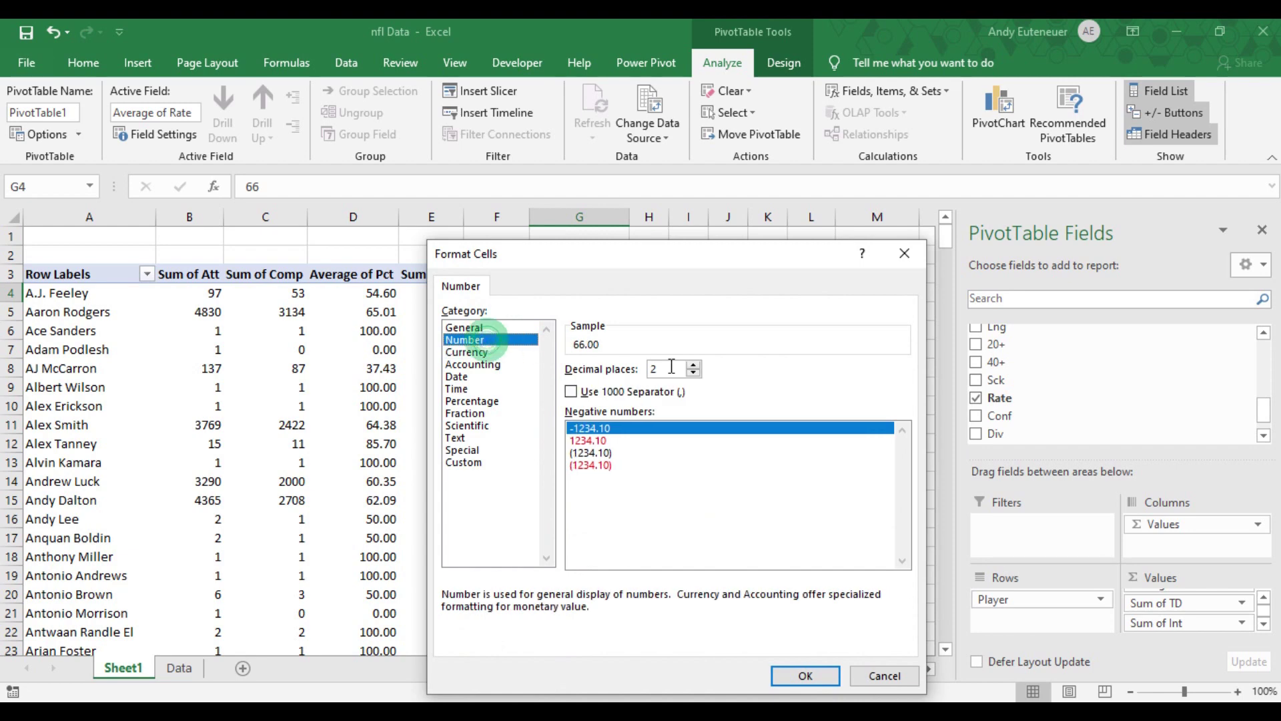
{"action": "left_click", "coordinate": [698, 372]}
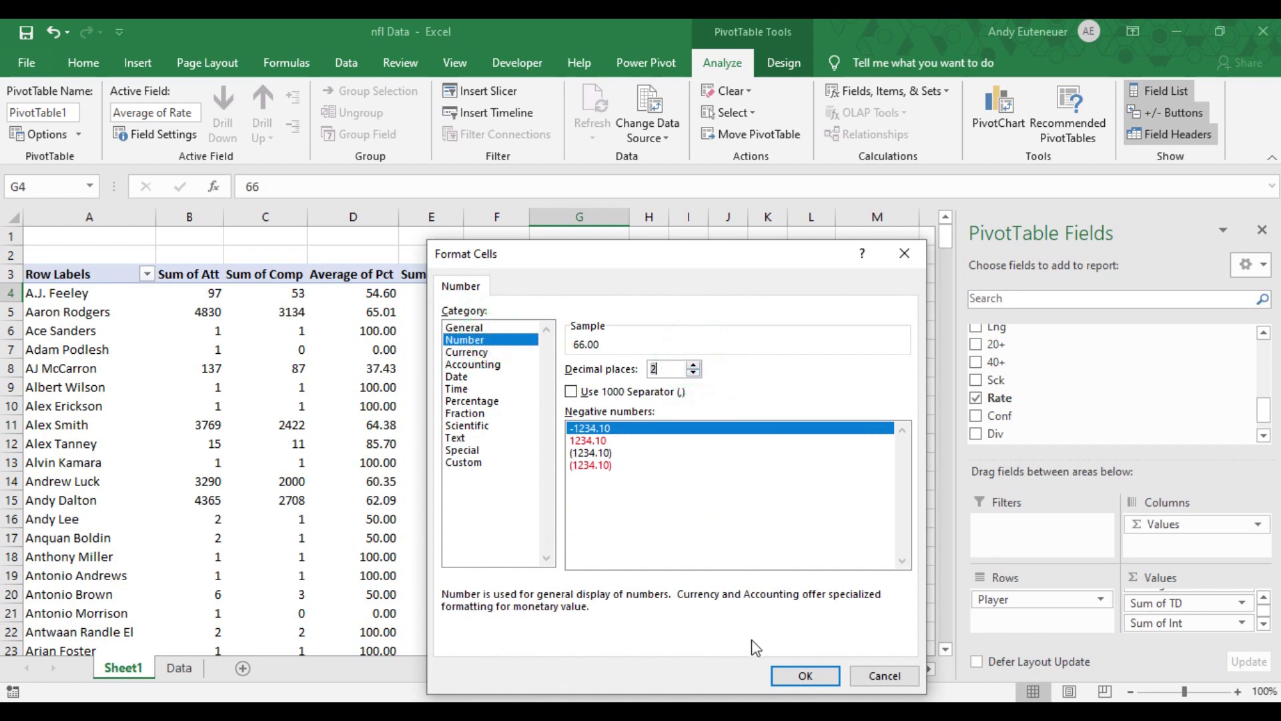
{"action": "left_click", "coordinate": [807, 676]}
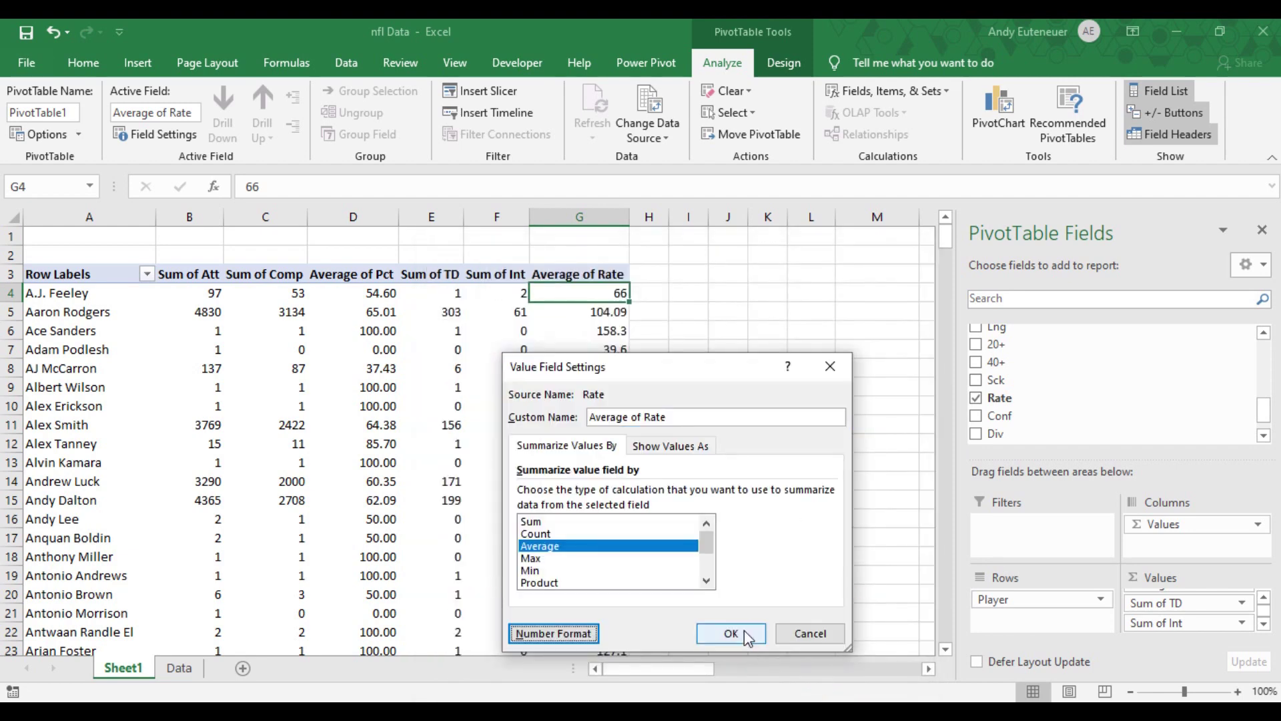
{"action": "left_click", "coordinate": [731, 634]}
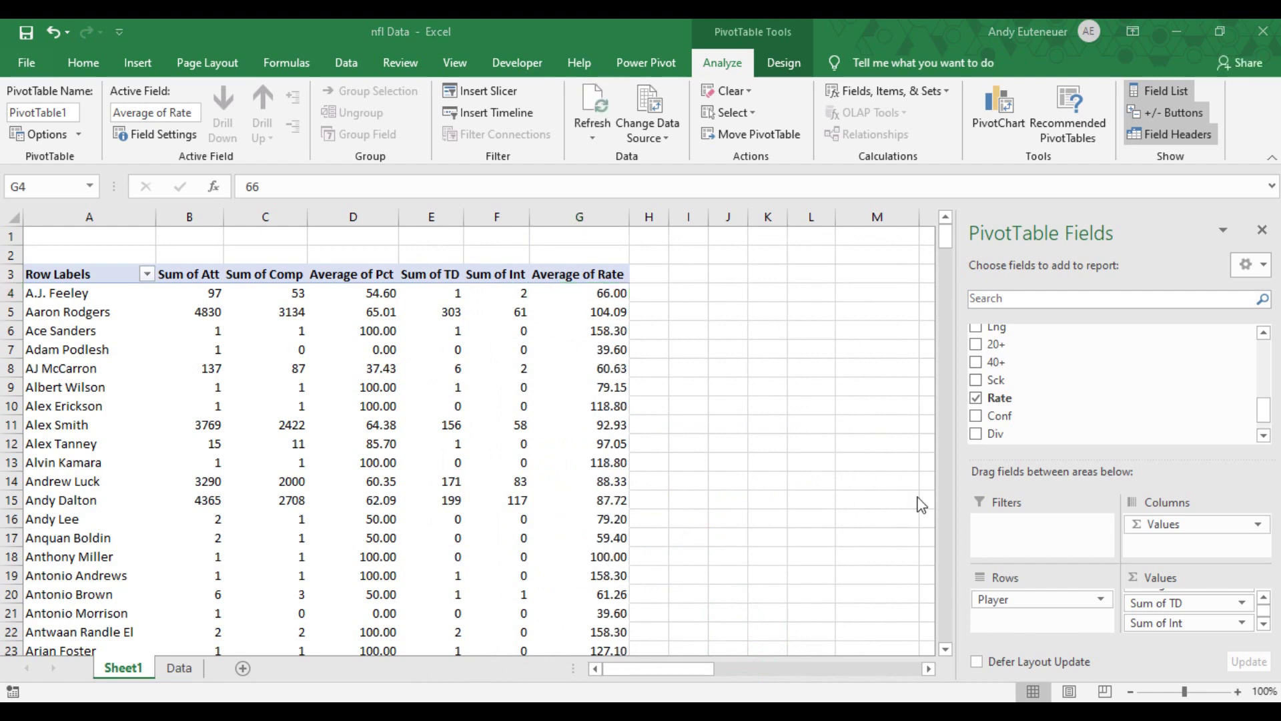
- Move Average of Rate above Sum of Att at the top of the Values area
{"action": "left_click", "coordinate": [1263, 624]}
{"action": "left_click", "coordinate": [1263, 623]}
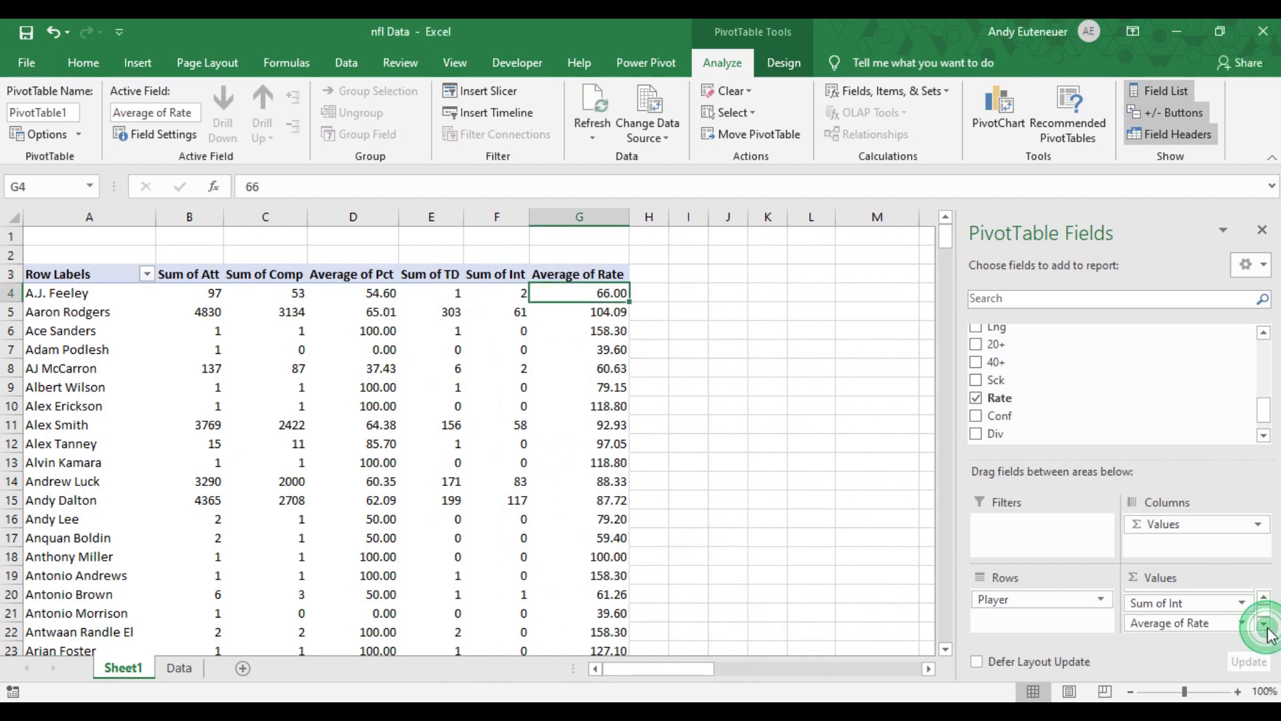
{"action": "left_click_drag", "start_coordinate": [1208, 625], "coordinate": [1186, 593]}
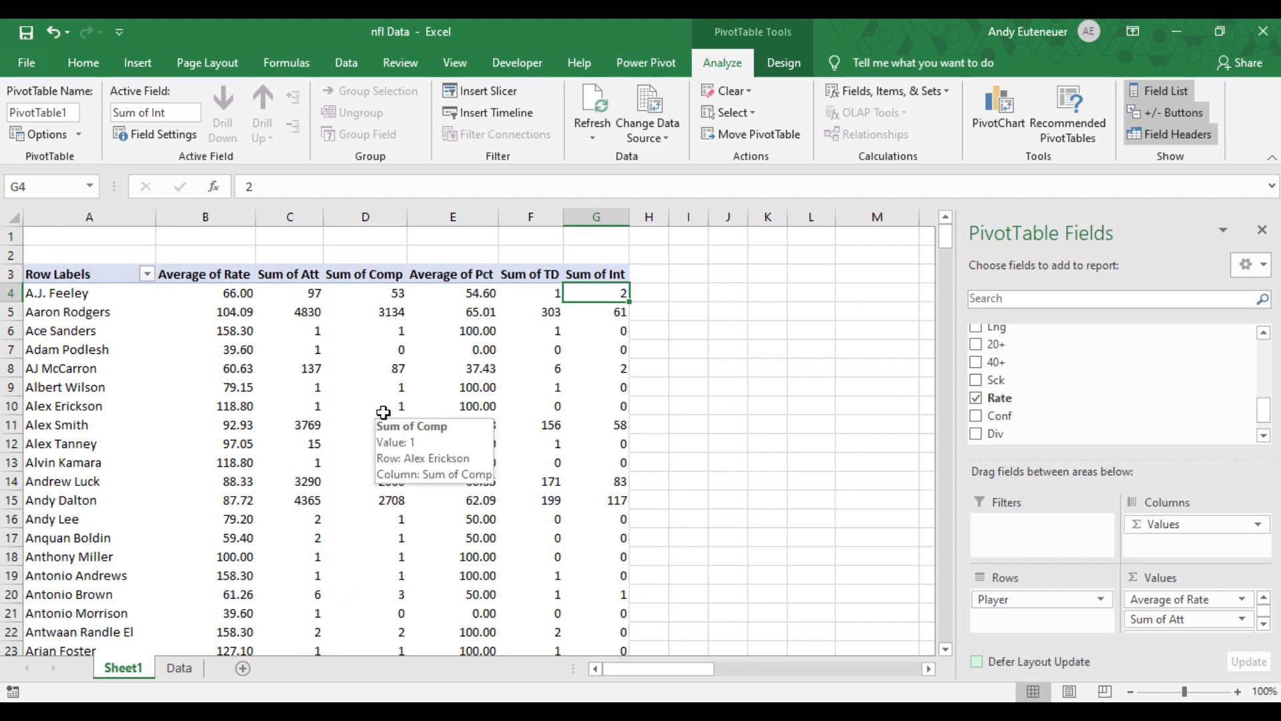
- Sort players by Average of Rate, largest to smallest, so 158.30 comes first
{"action": "right_click", "coordinate": [218, 293]}
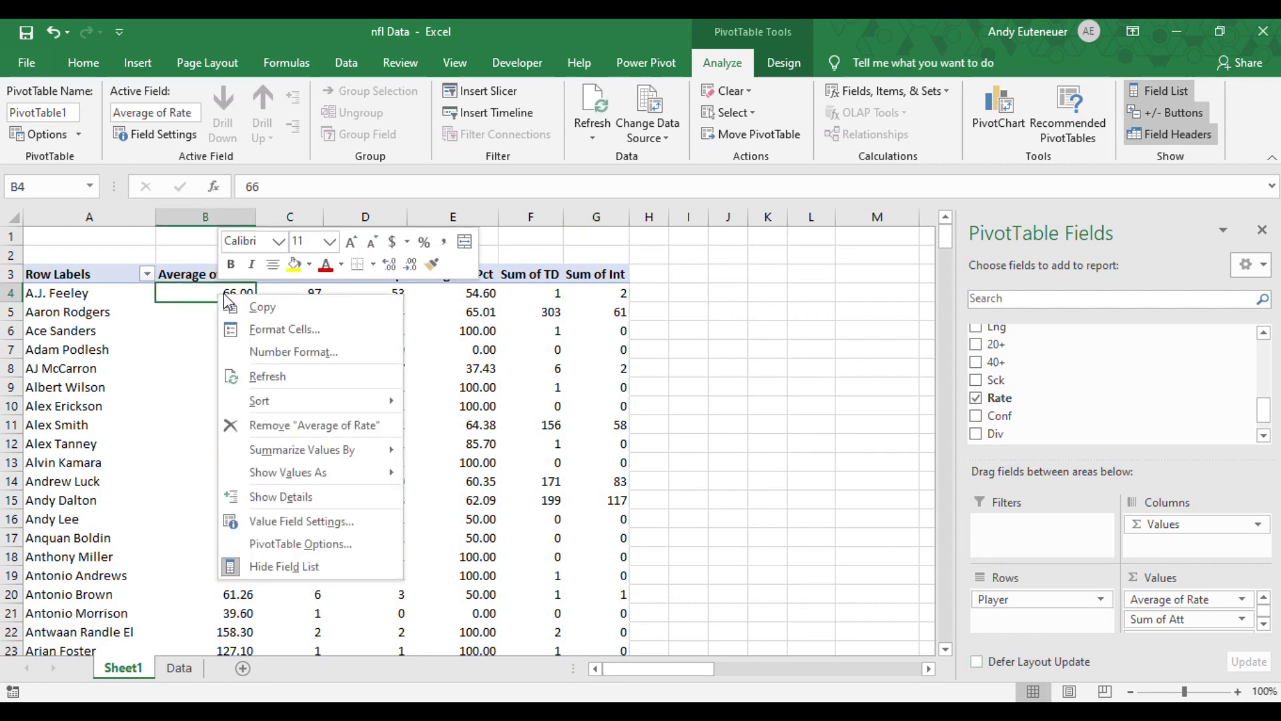
{"action": "mouse_move", "coordinate": [278, 398]}
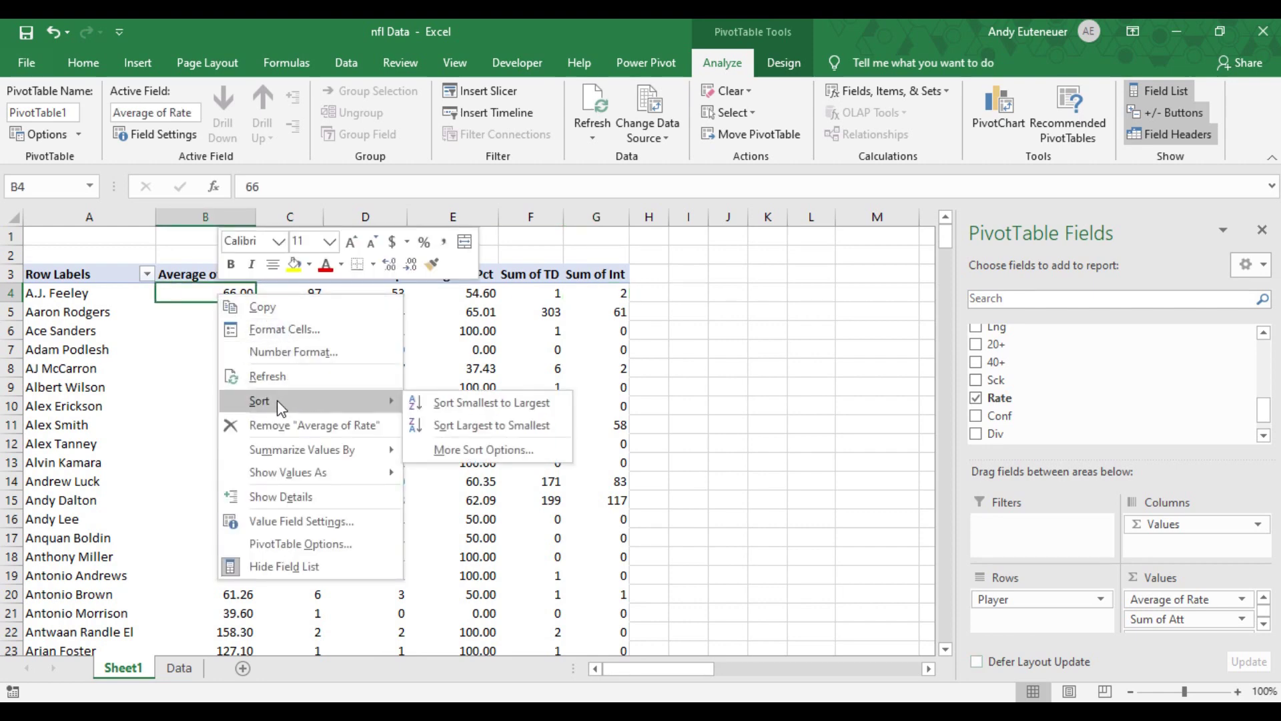
{"action": "left_click", "coordinate": [484, 428]}
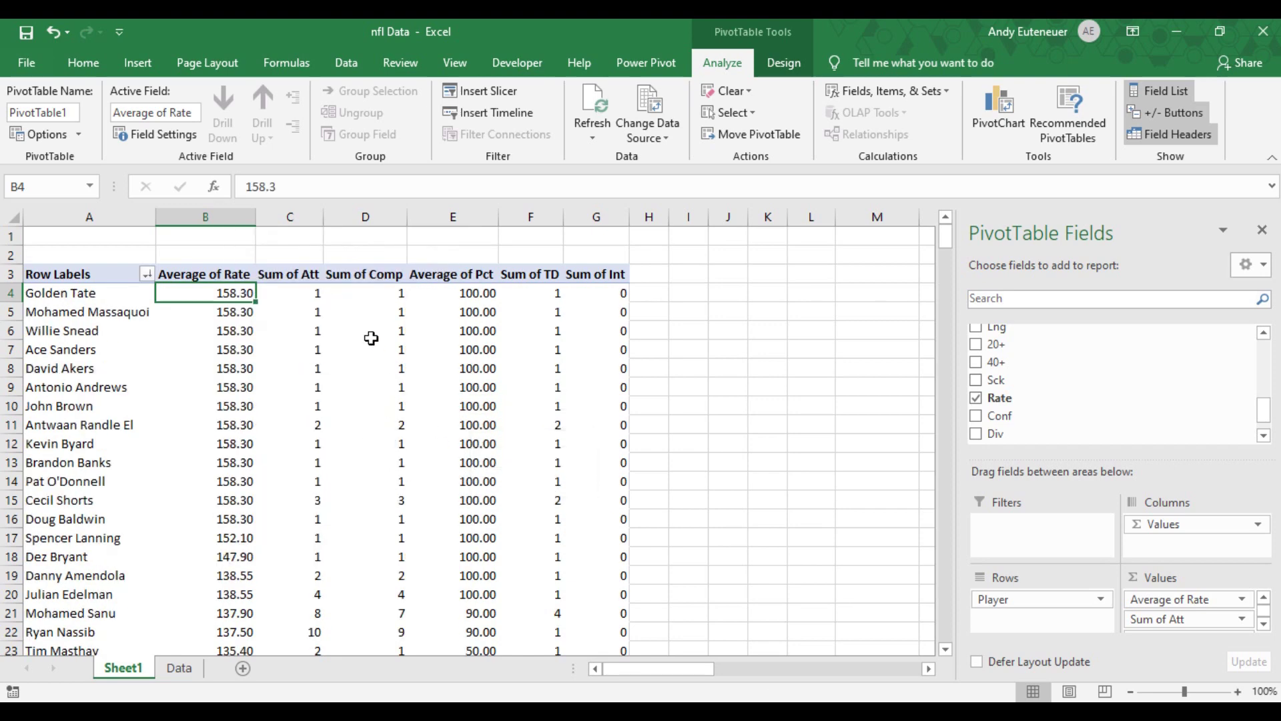
{"action": "left_click", "coordinate": [295, 293]}
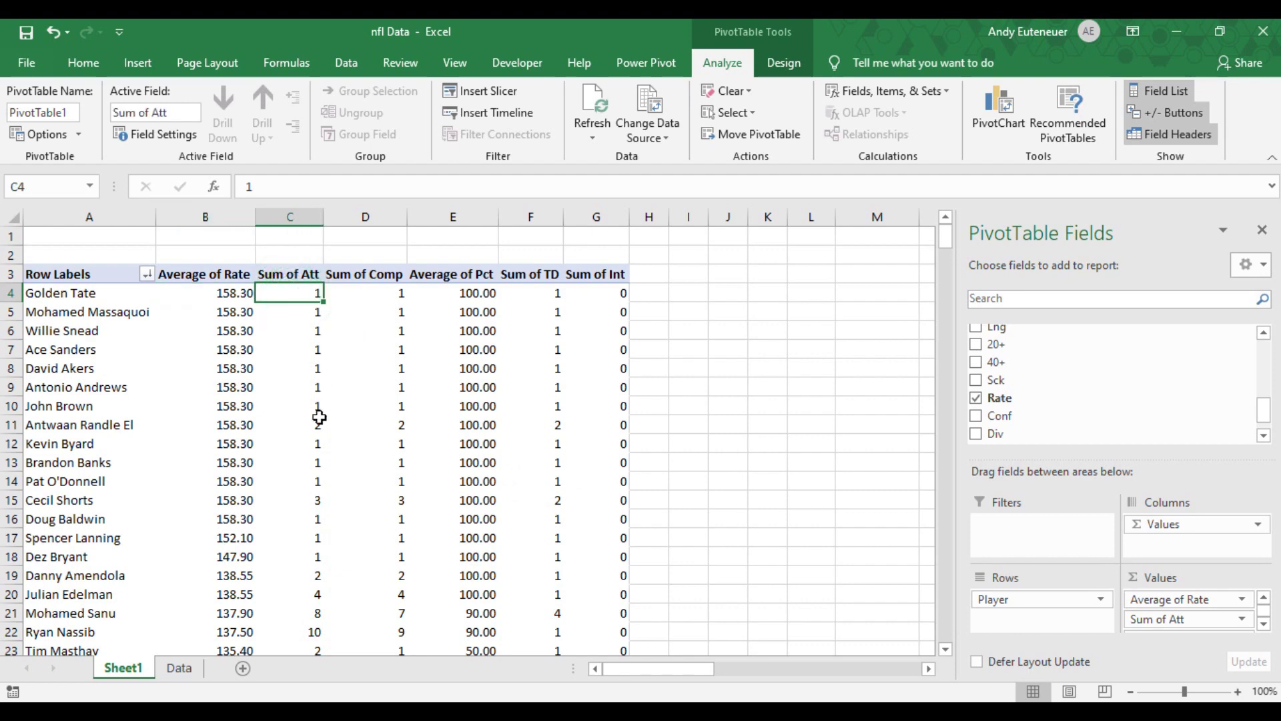
{"action": "scroll", "coordinate": [306, 511], "scroll_direction": "down", "scroll_amount": 1}
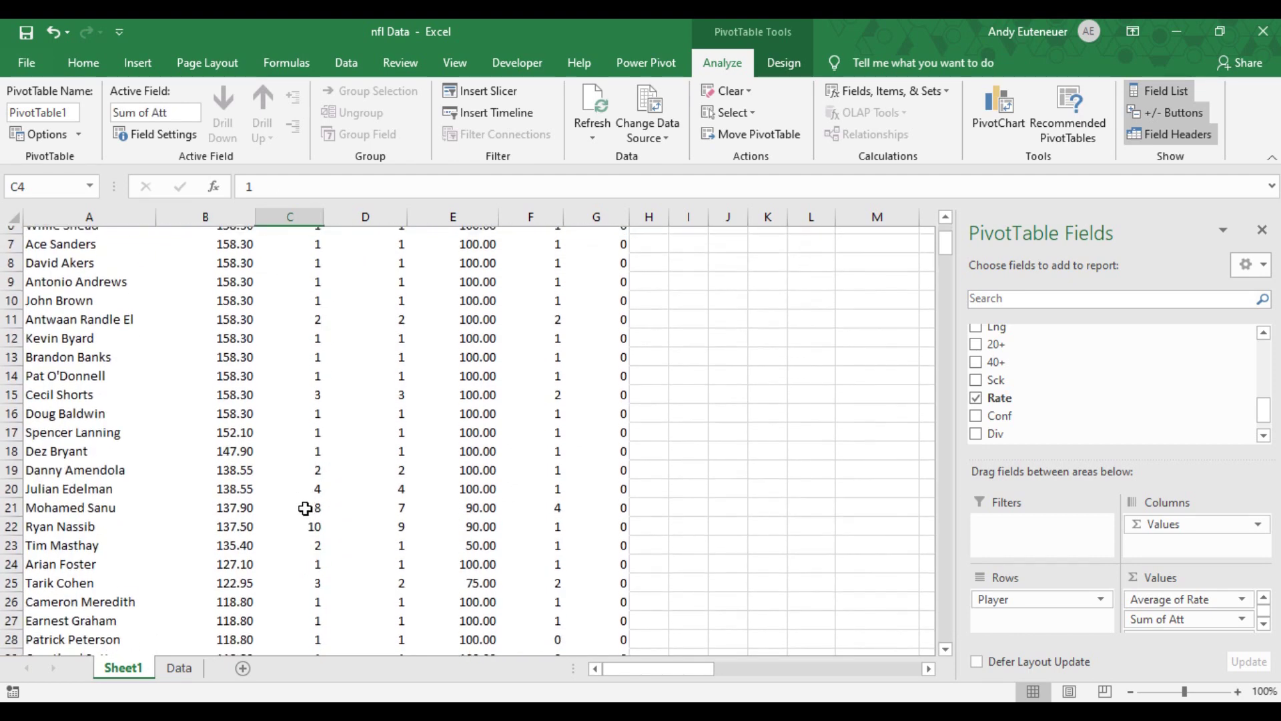
{"action": "scroll", "coordinate": [306, 511], "scroll_direction": "up", "scroll_amount": 1}
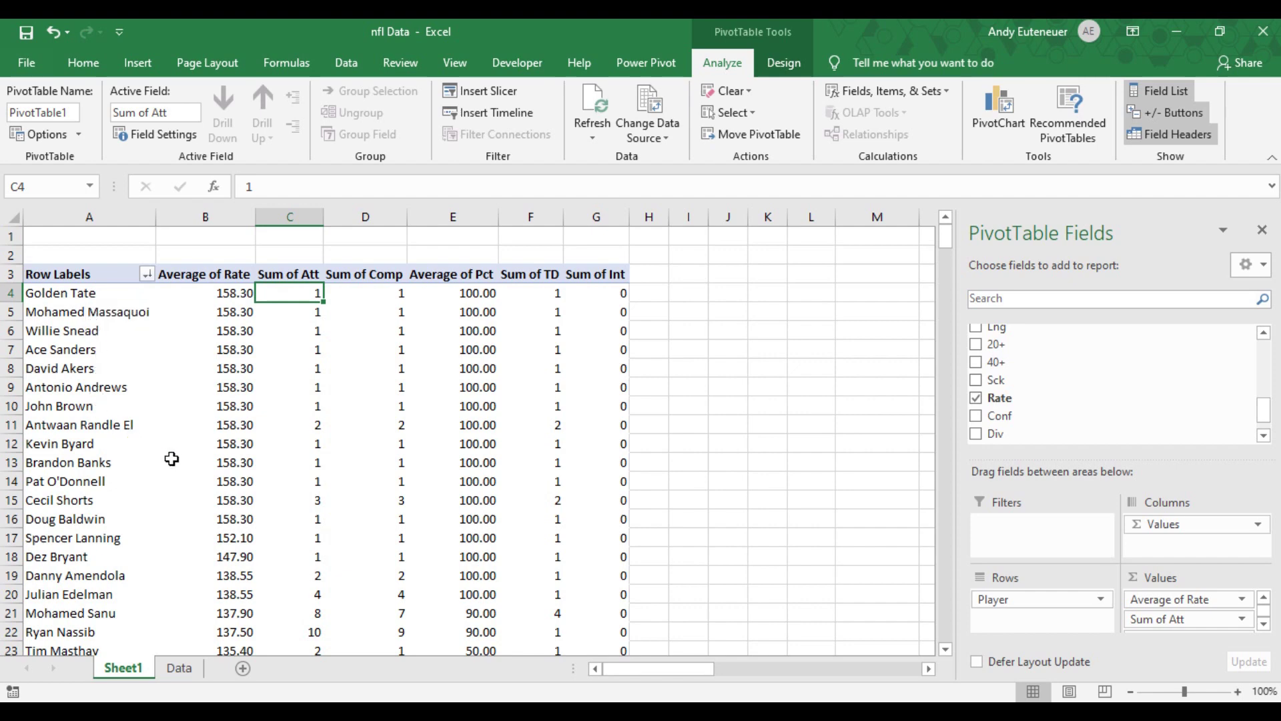
{"action": "left_click", "coordinate": [1266, 405]}
{"action": "left_click_drag", "start_coordinate": [1266, 405], "coordinate": [1275, 344]}
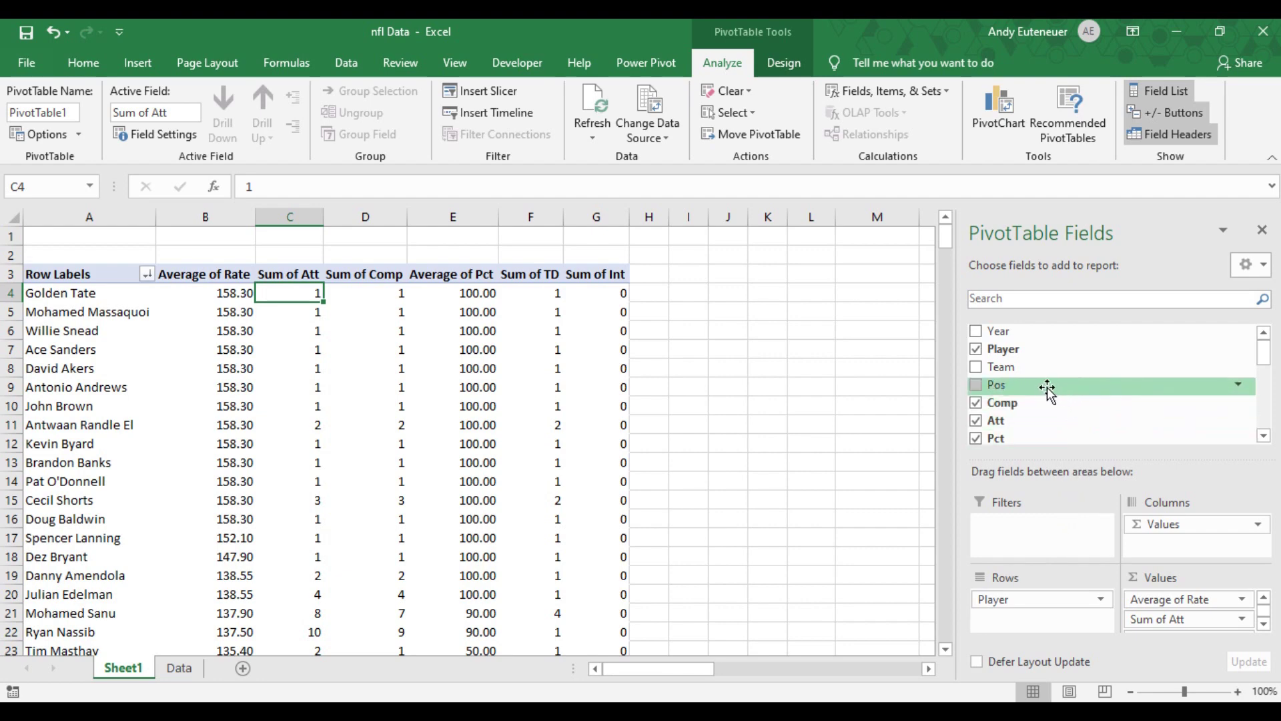
- Add Pos as a report filter set to QB, leaving 137.50 as the top rating
{"action": "left_click_drag", "start_coordinate": [1046, 389], "coordinate": [1044, 532]}
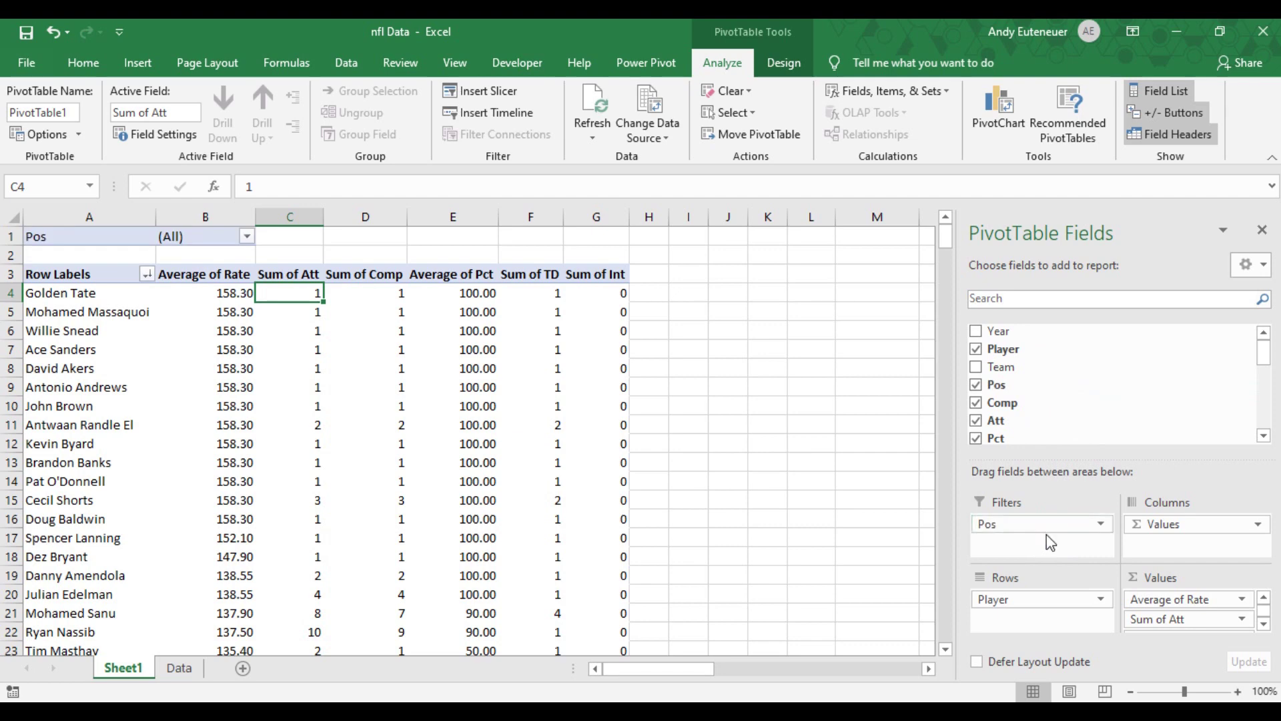
{"action": "left_click", "coordinate": [247, 237]}
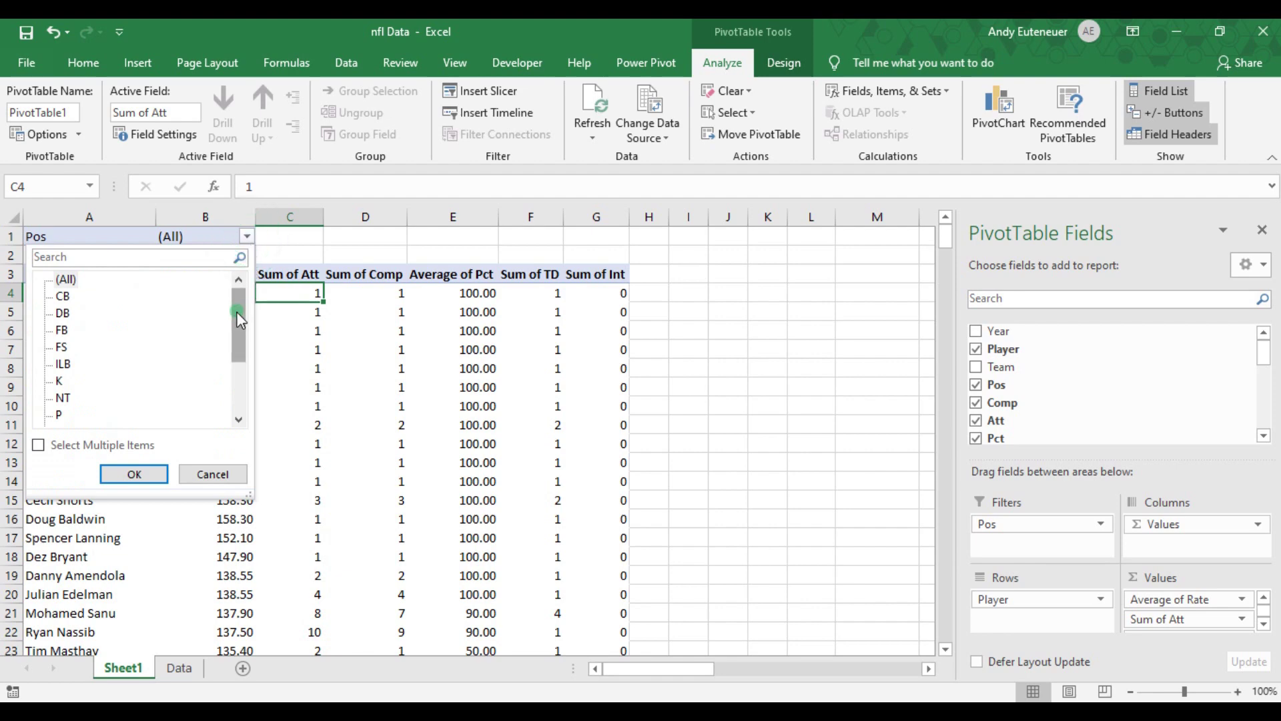
{"action": "scroll", "coordinate": [115, 352], "scroll_direction": "down", "scroll_amount": 3}
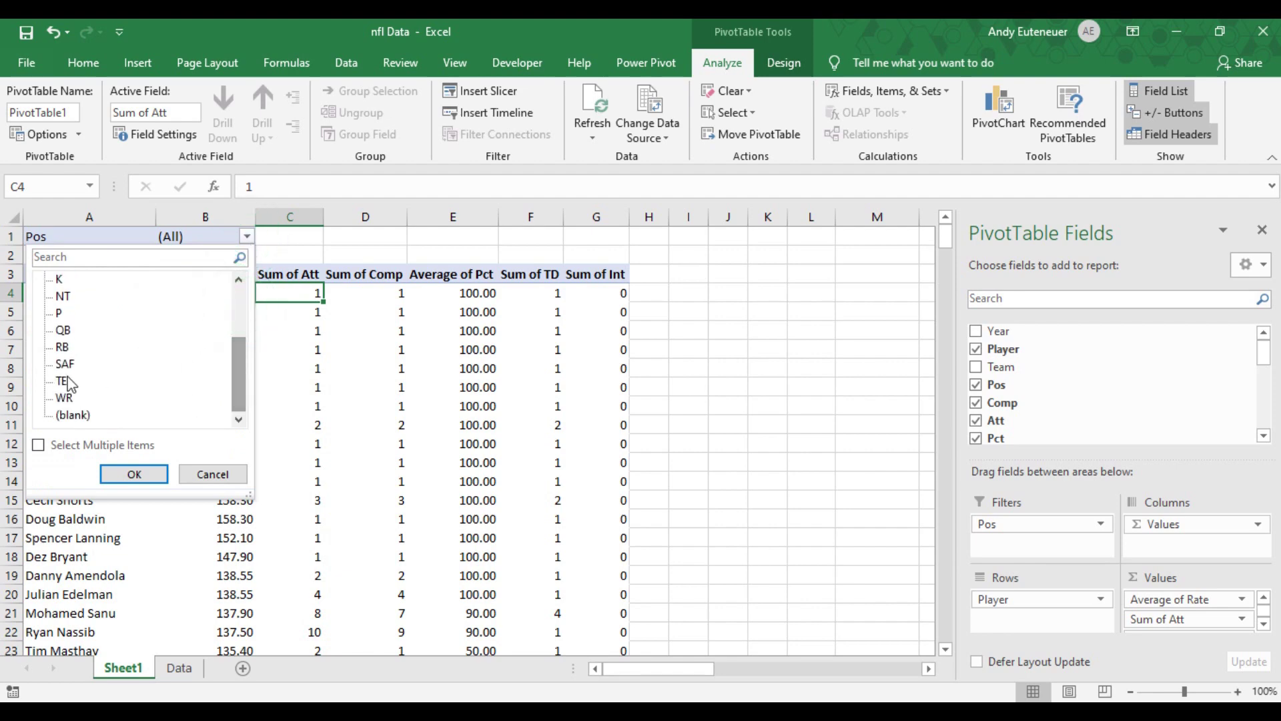
{"action": "left_click", "coordinate": [62, 332]}
{"action": "left_click", "coordinate": [146, 475]}
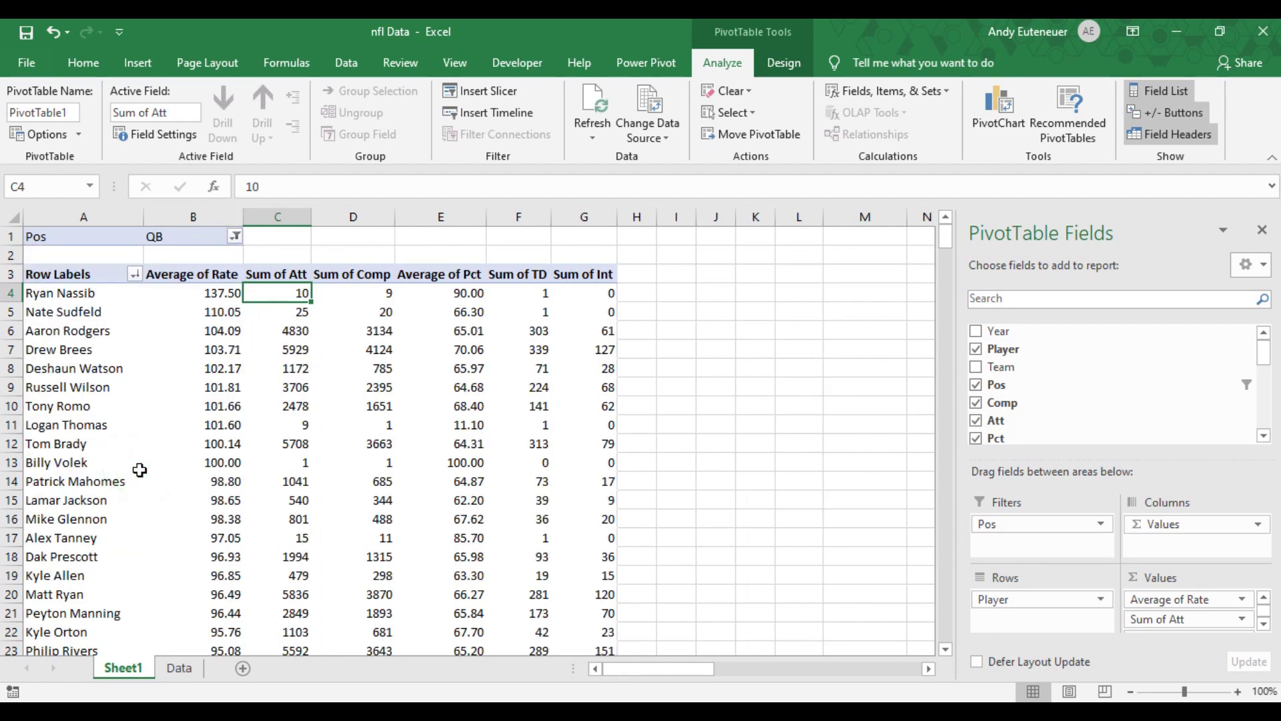
{"action": "left_click", "coordinate": [294, 369]}
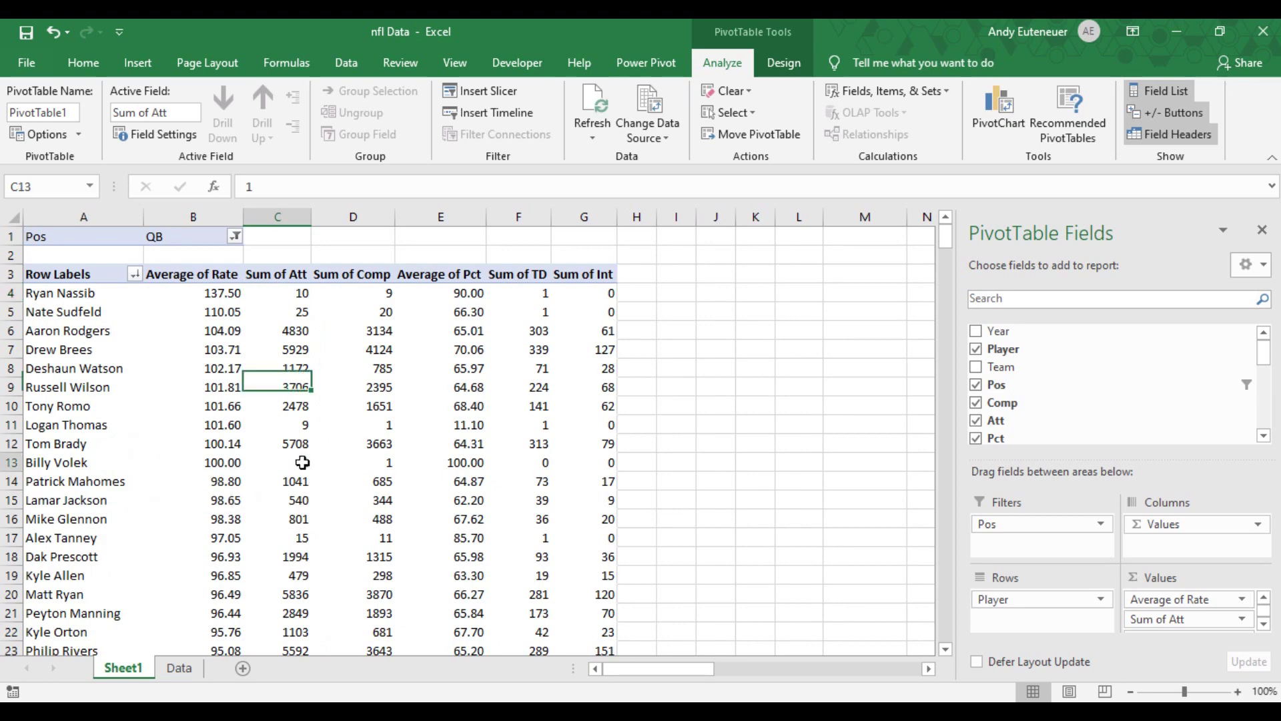
{"action": "left_click", "coordinate": [304, 424]}
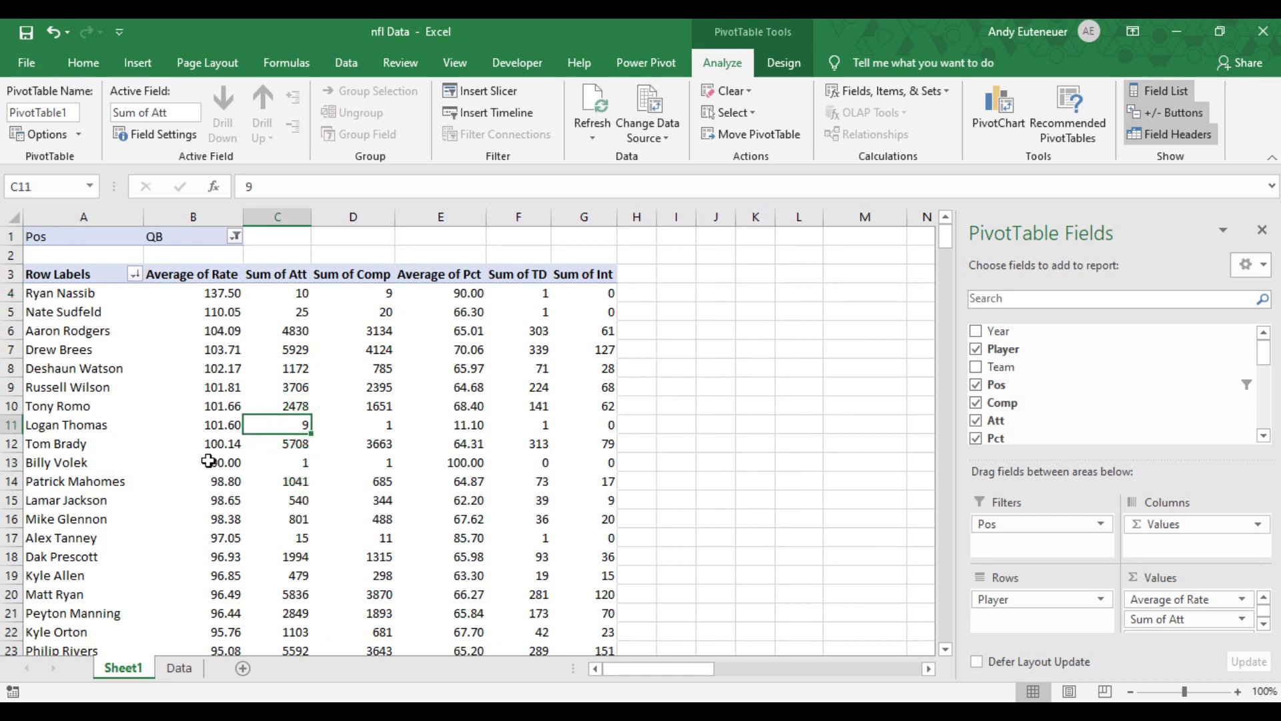
{"action": "mouse_move", "coordinate": [208, 460]}
- Add a Player value filter keeping only players whose Sum of Att is at least 3000
{"action": "left_click", "coordinate": [134, 273]}
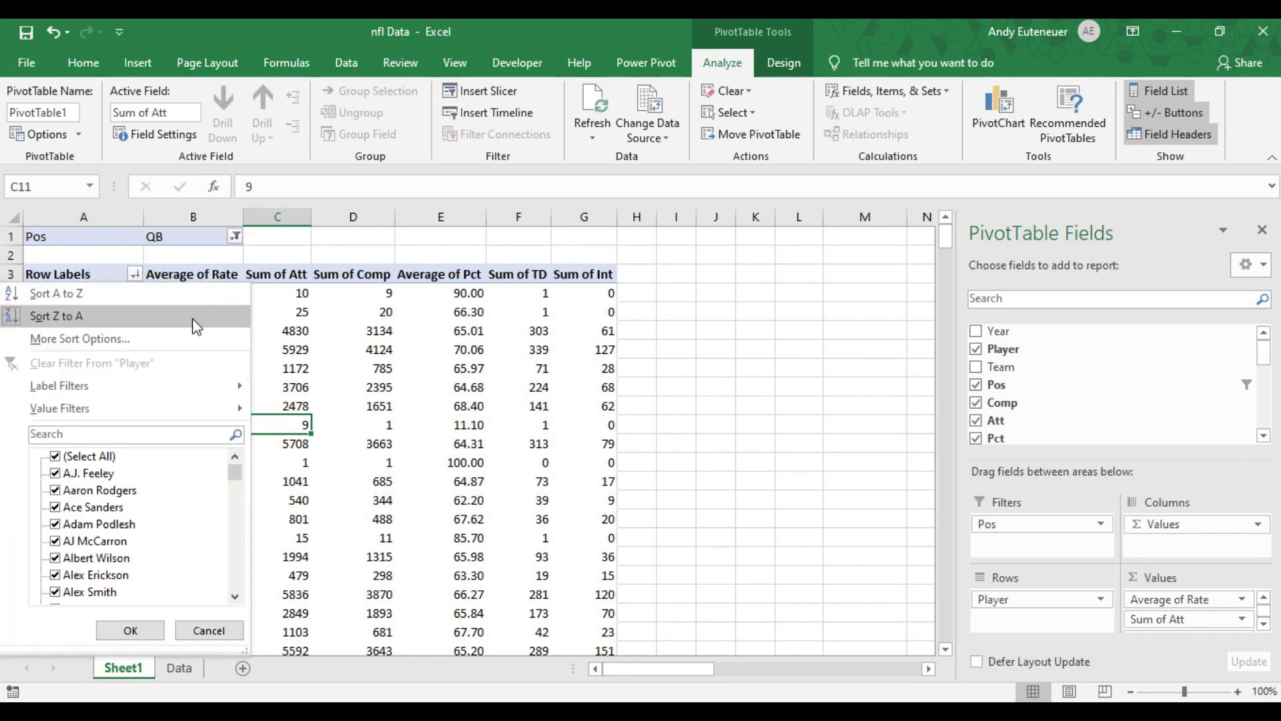
{"action": "mouse_move", "coordinate": [139, 403]}
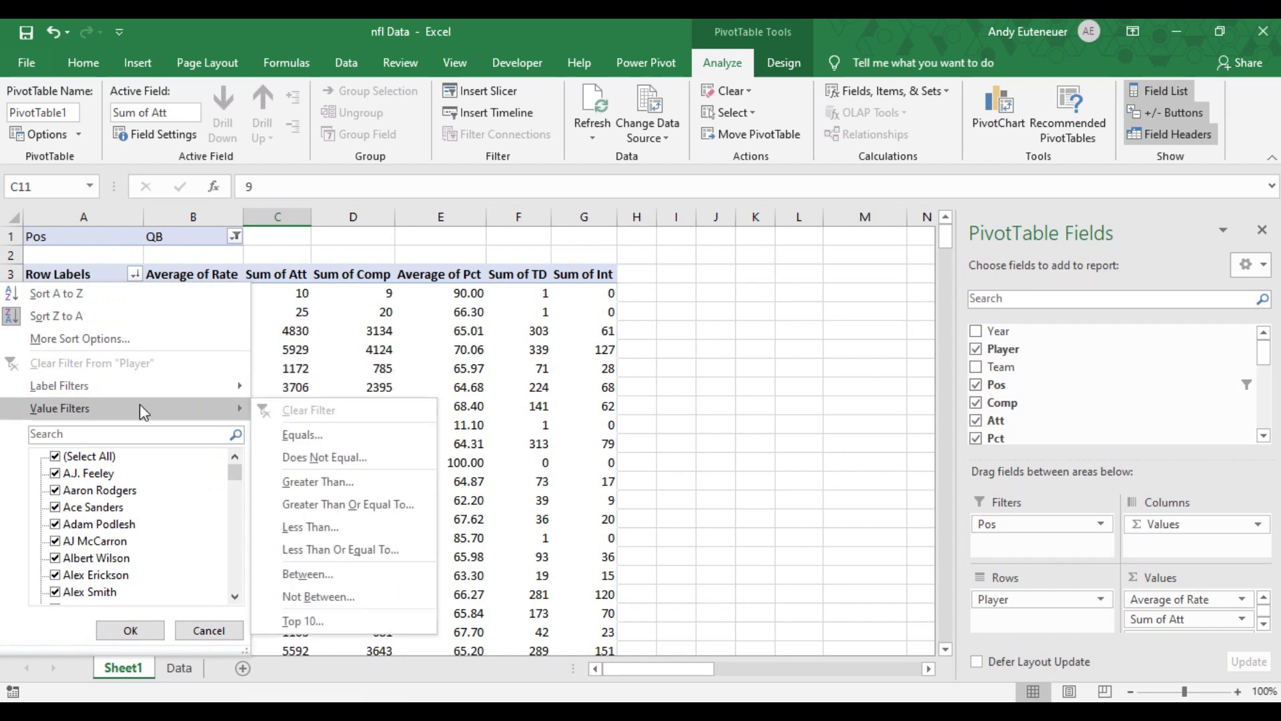
{"action": "left_click", "coordinate": [386, 508]}
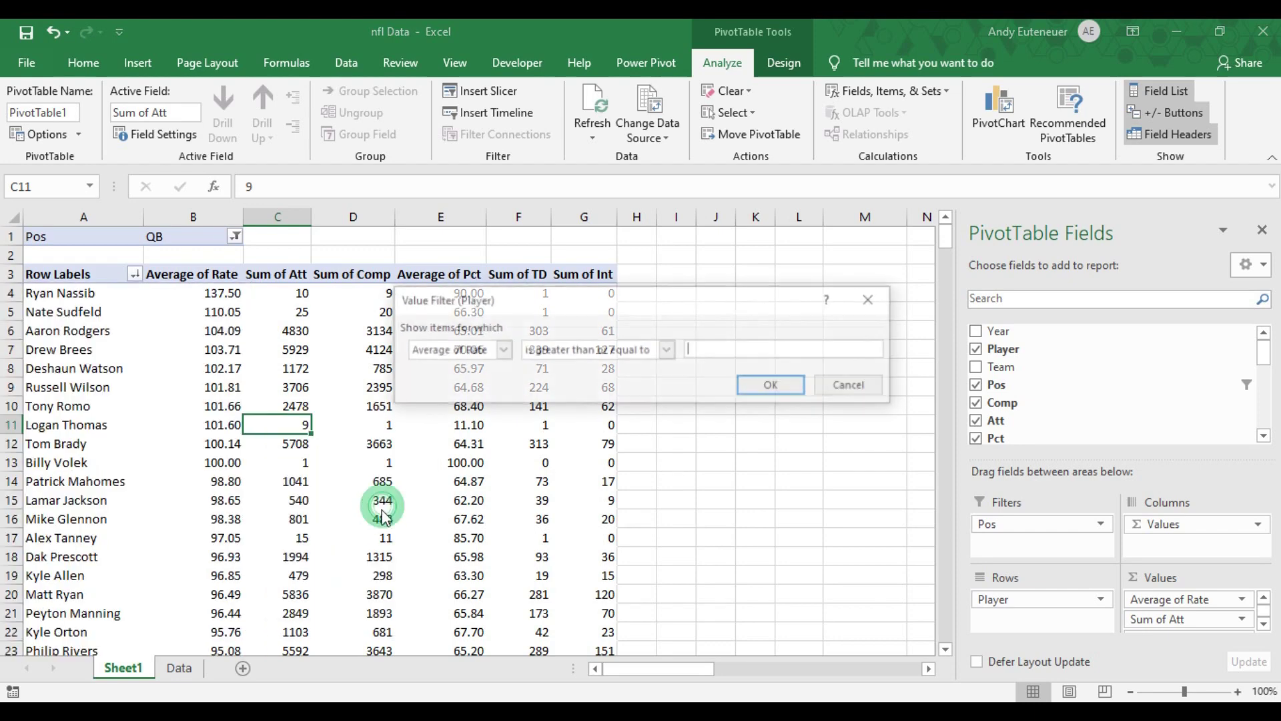
{"action": "left_click", "coordinate": [502, 350]}
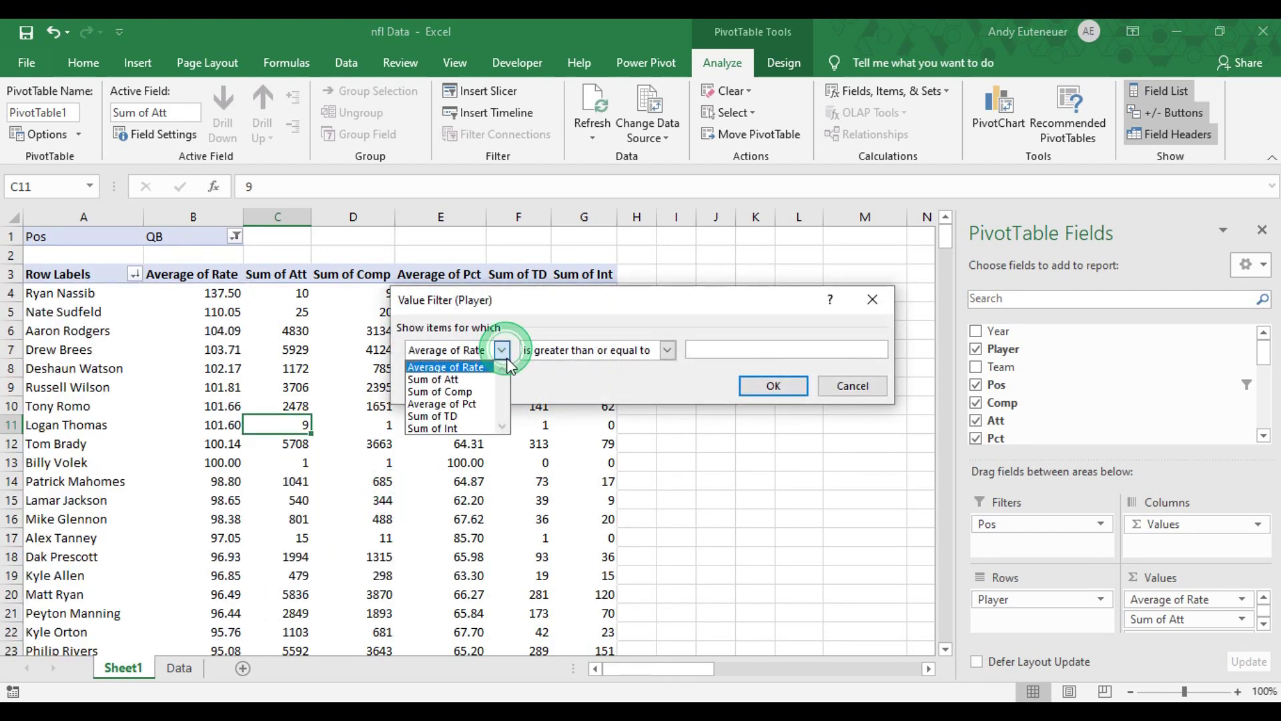
{"action": "left_click", "coordinate": [460, 378]}
{"action": "left_click", "coordinate": [720, 348]}
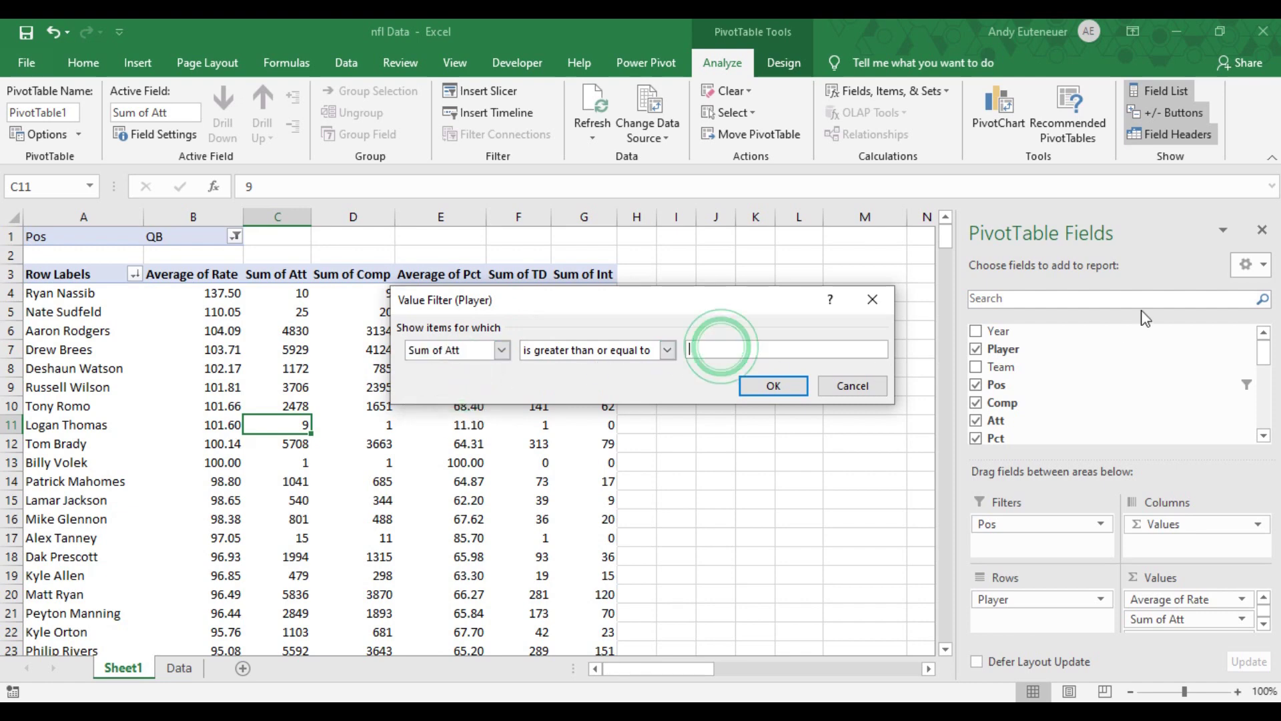
{"action": "type", "text": "3000"}
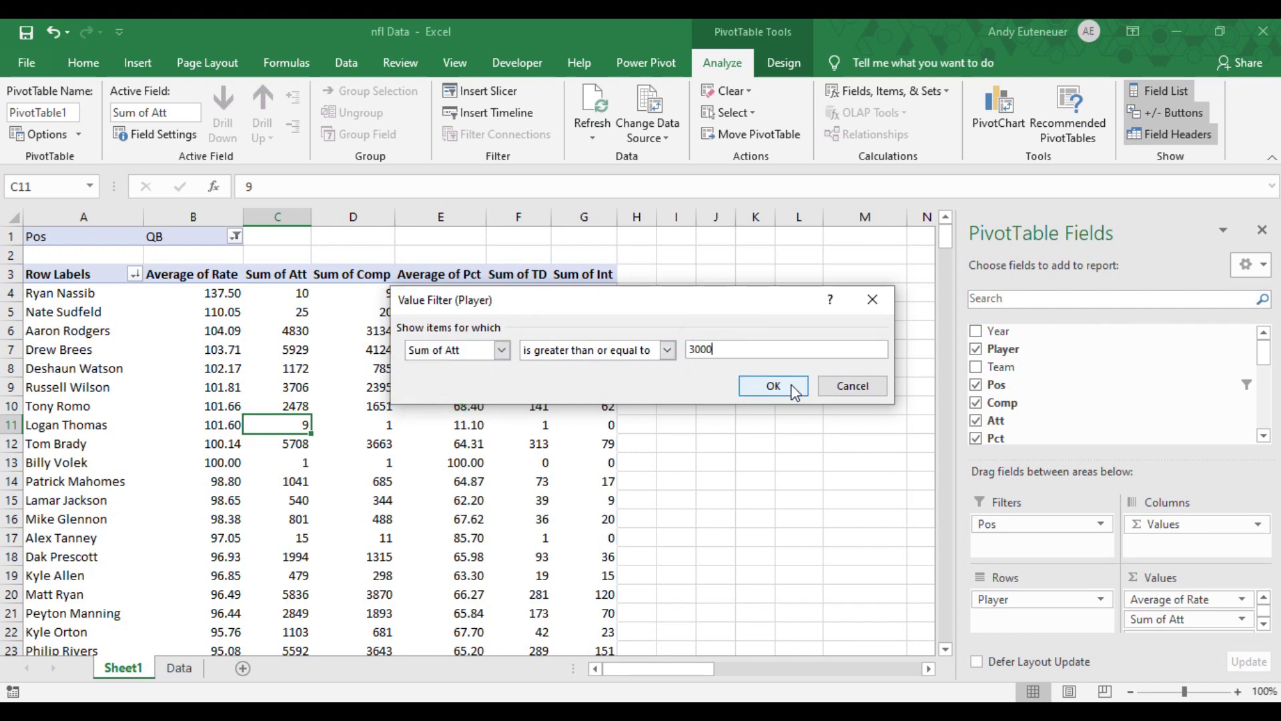
{"action": "left_click", "coordinate": [774, 385]}
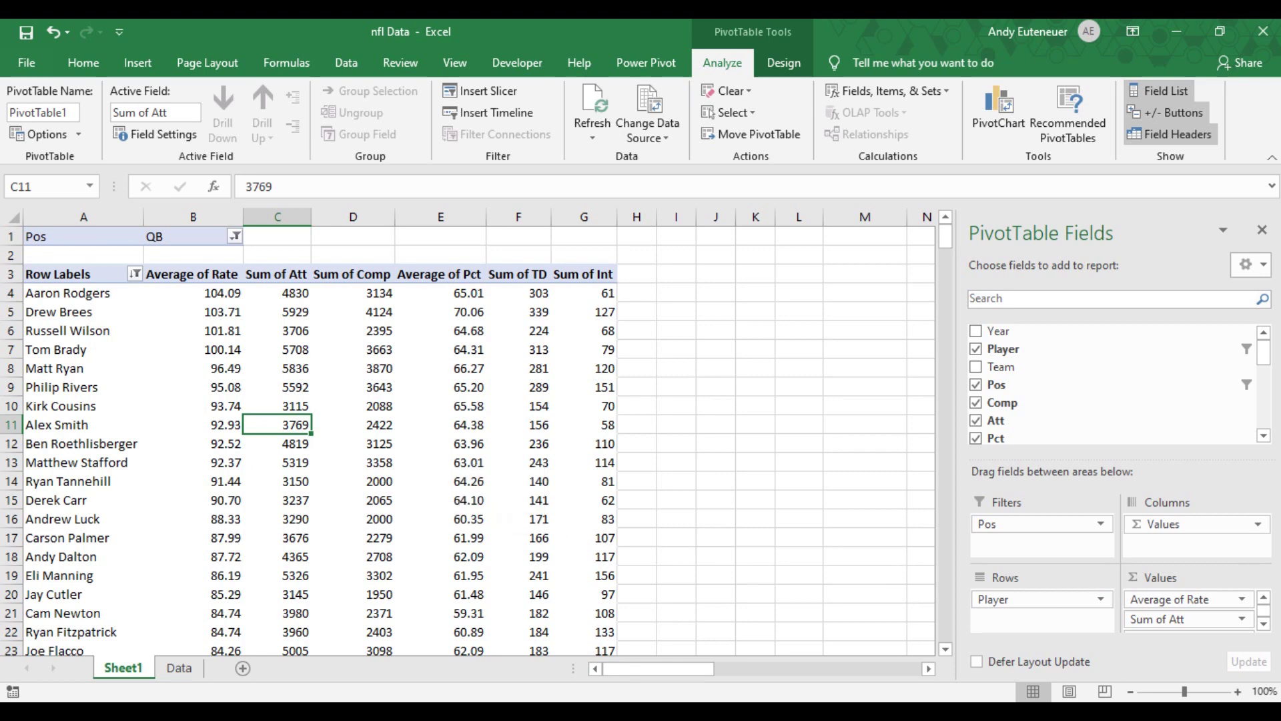
{"action": "mouse_move", "coordinate": [1269, 364]}
{"action": "left_mouse_down"}
{"action": "mouse_move", "coordinate": [1273, 425]}
{"action": "mouse_move", "coordinate": [1267, 342]}
{"action": "left_mouse_up"}
{"action": "right_click", "coordinate": [1040, 331]}
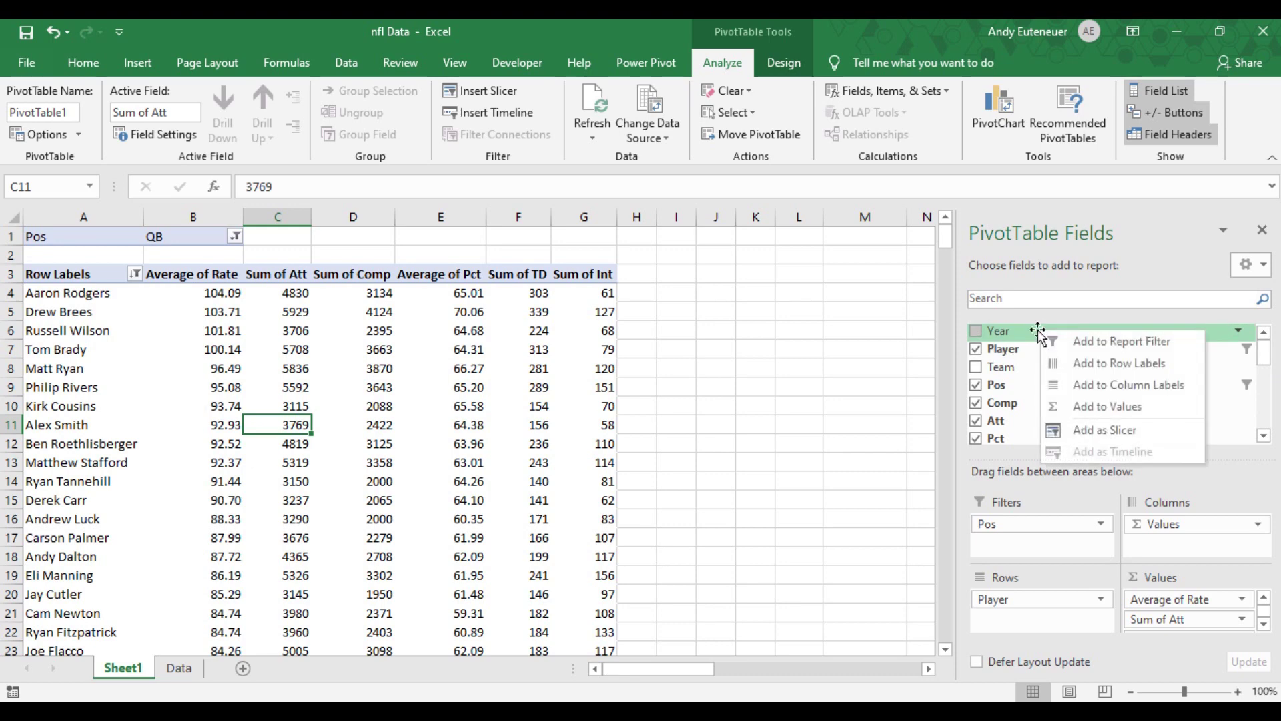
{"action": "left_click_drag", "start_coordinate": [1007, 332], "coordinate": [1168, 544]}
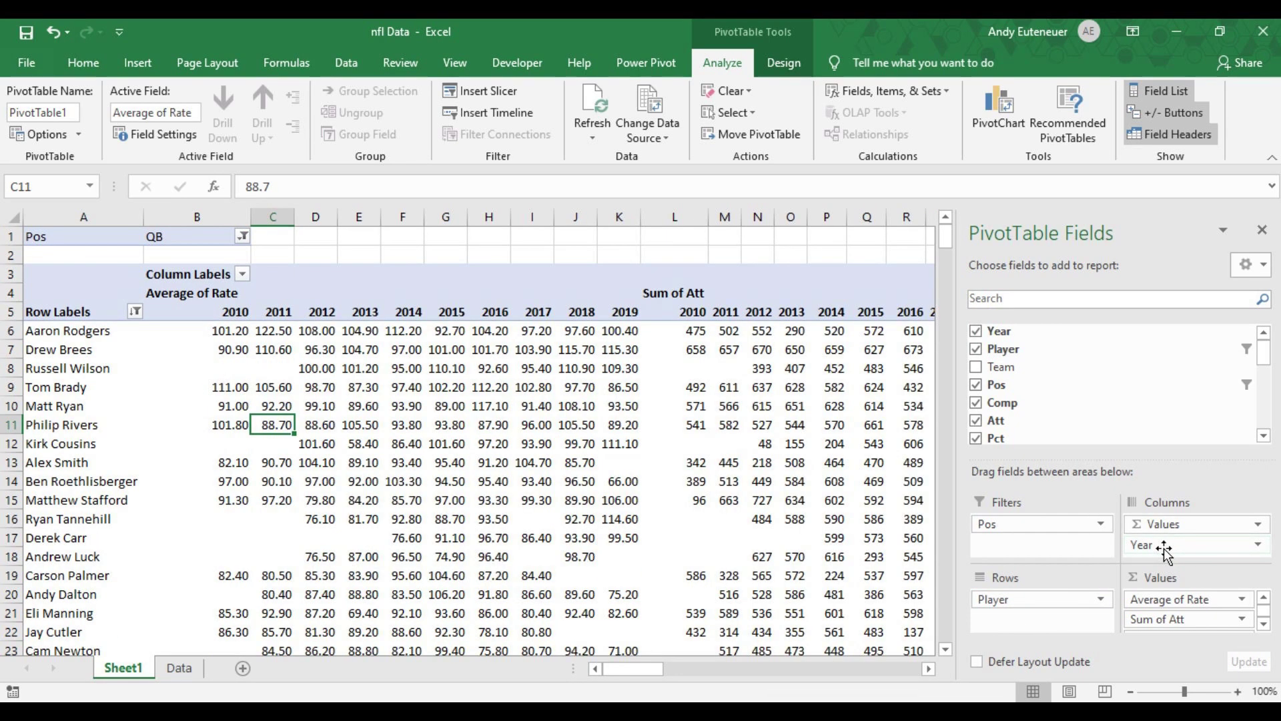
{"action": "left_click_drag", "start_coordinate": [1164, 550], "coordinate": [1097, 374]}
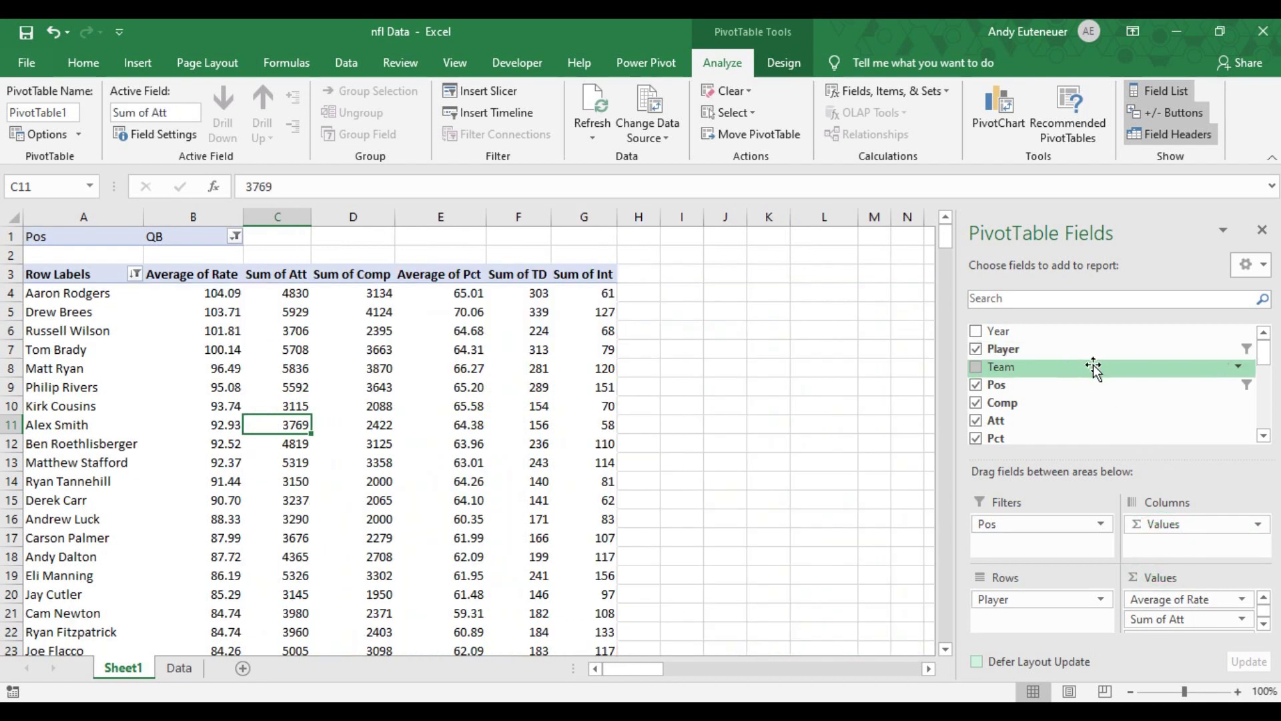
{"action": "right_click", "coordinate": [1012, 331]}
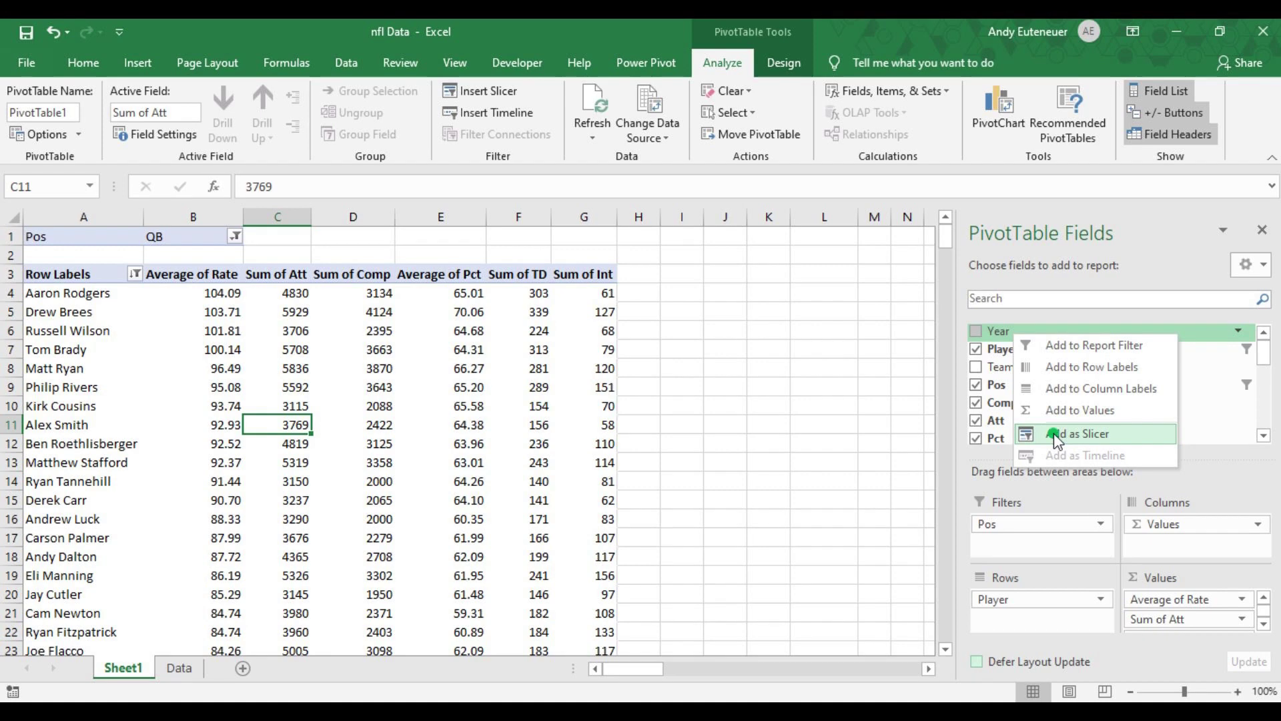
- Add a Year slicer and move it beside the PivotTable over columns I–L
{"action": "left_click", "coordinate": [1054, 435]}
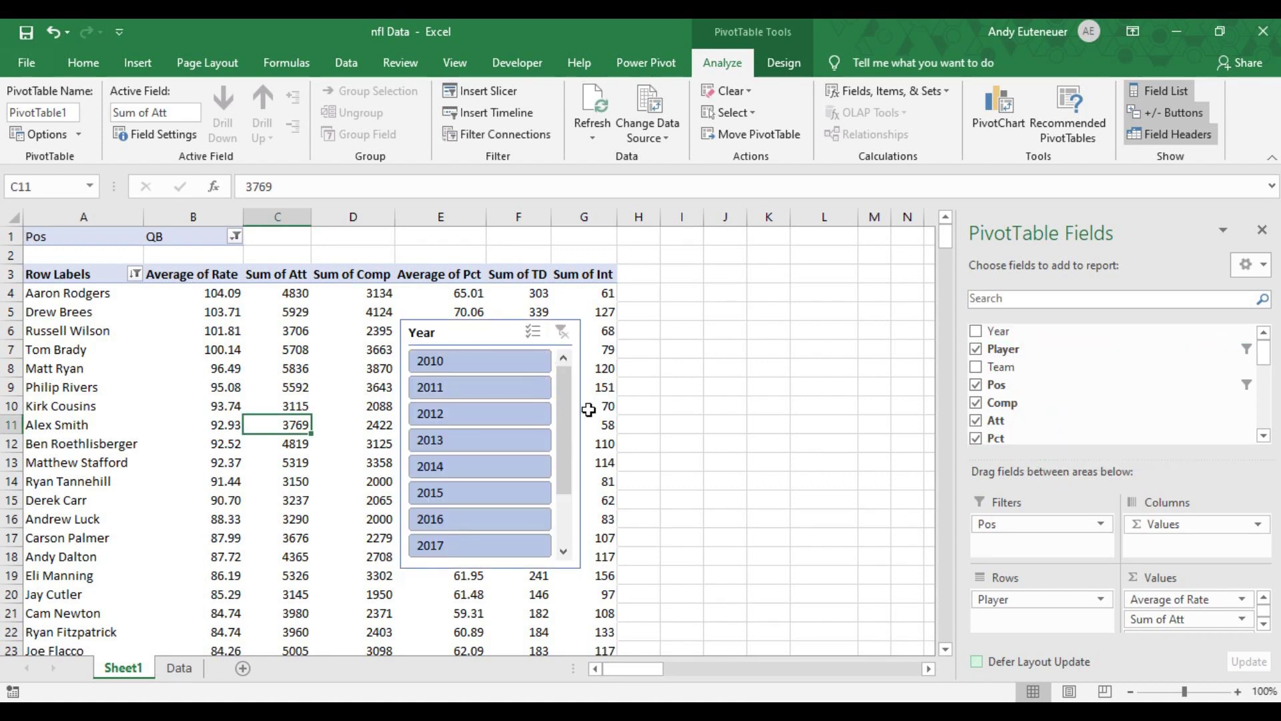
{"action": "scroll", "coordinate": [567, 393], "scroll_direction": "down", "scroll_amount": 1}
{"action": "scroll", "coordinate": [573, 387], "scroll_direction": "up", "scroll_amount": 1}
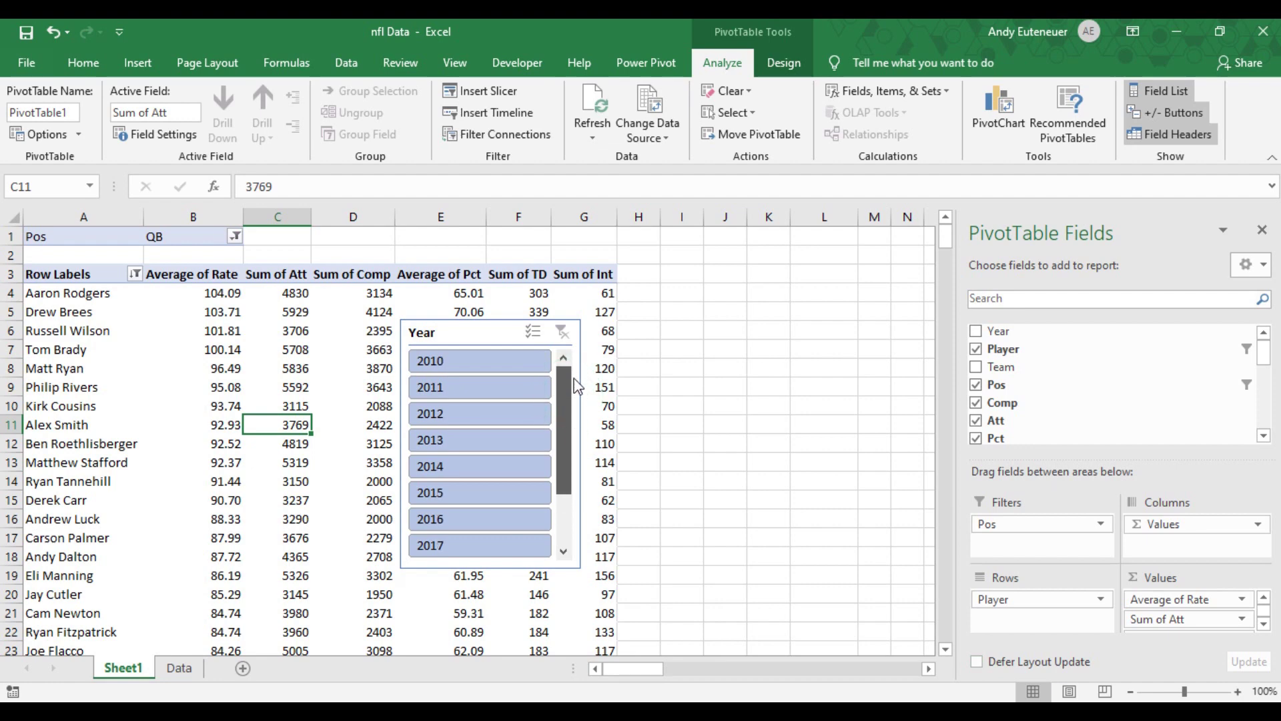
{"action": "left_click_drag", "start_coordinate": [486, 334], "coordinate": [735, 274]}
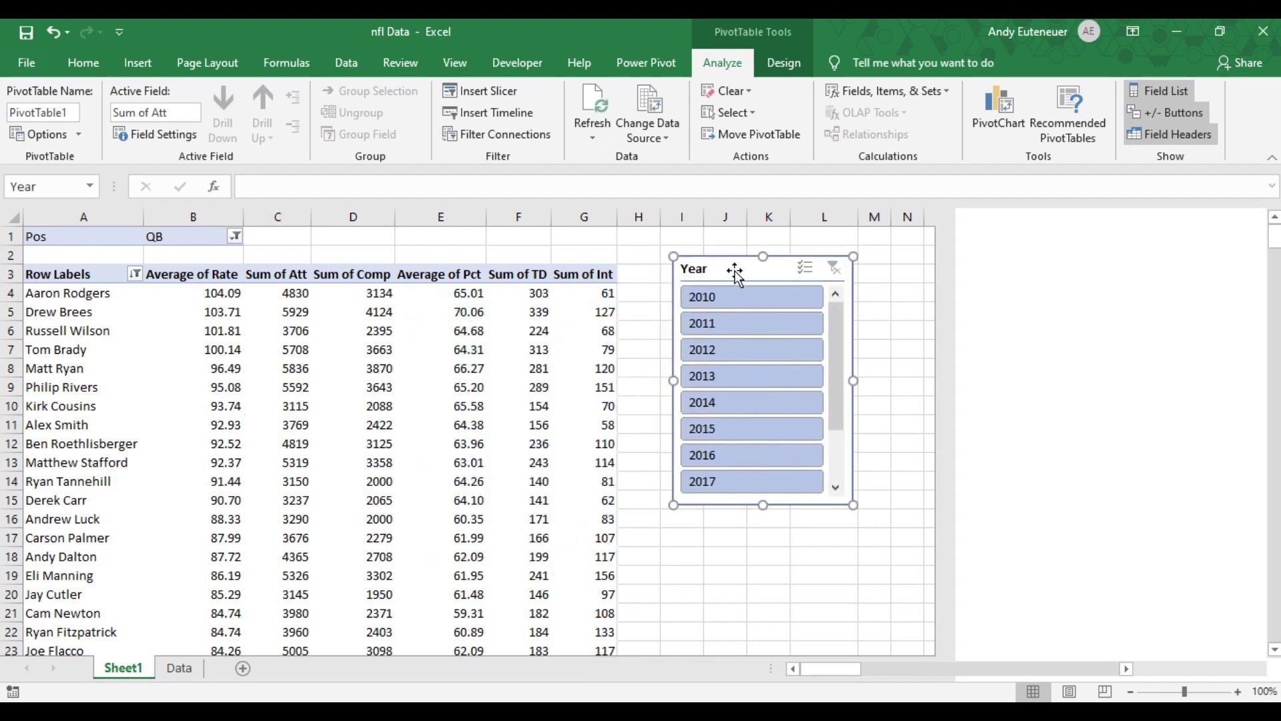
- Select the years 2011 through 2014 in the Year slicer
{"action": "left_click", "coordinate": [729, 297]}
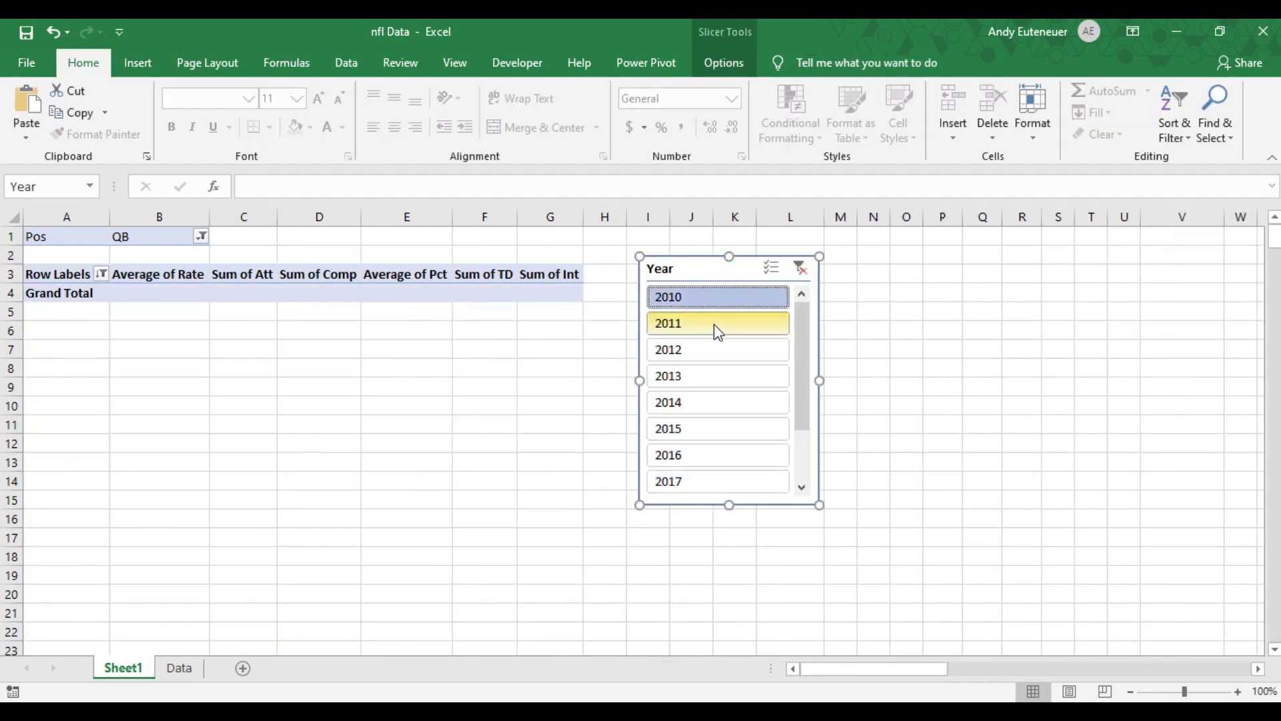
{"action": "left_click", "coordinate": [715, 325]}
{"action": "left_click", "coordinate": [699, 378], "text": "shift"}
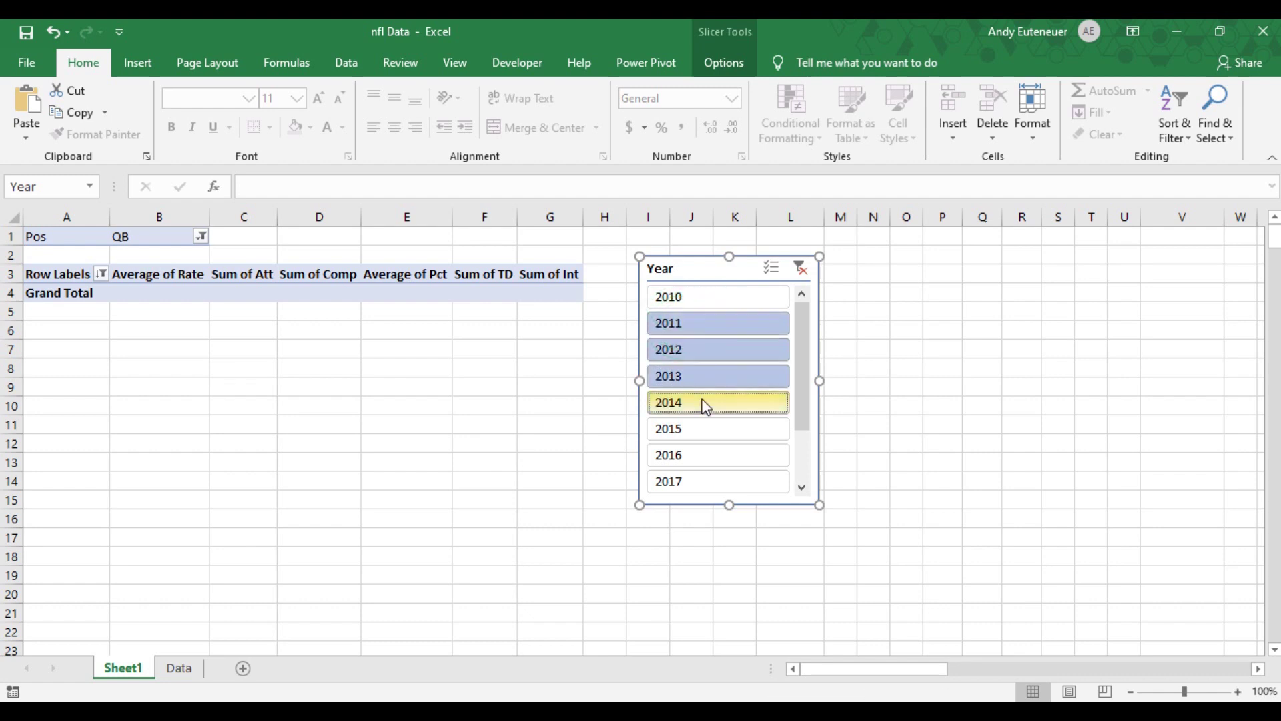
{"action": "left_click", "coordinate": [703, 412], "text": "shift"}
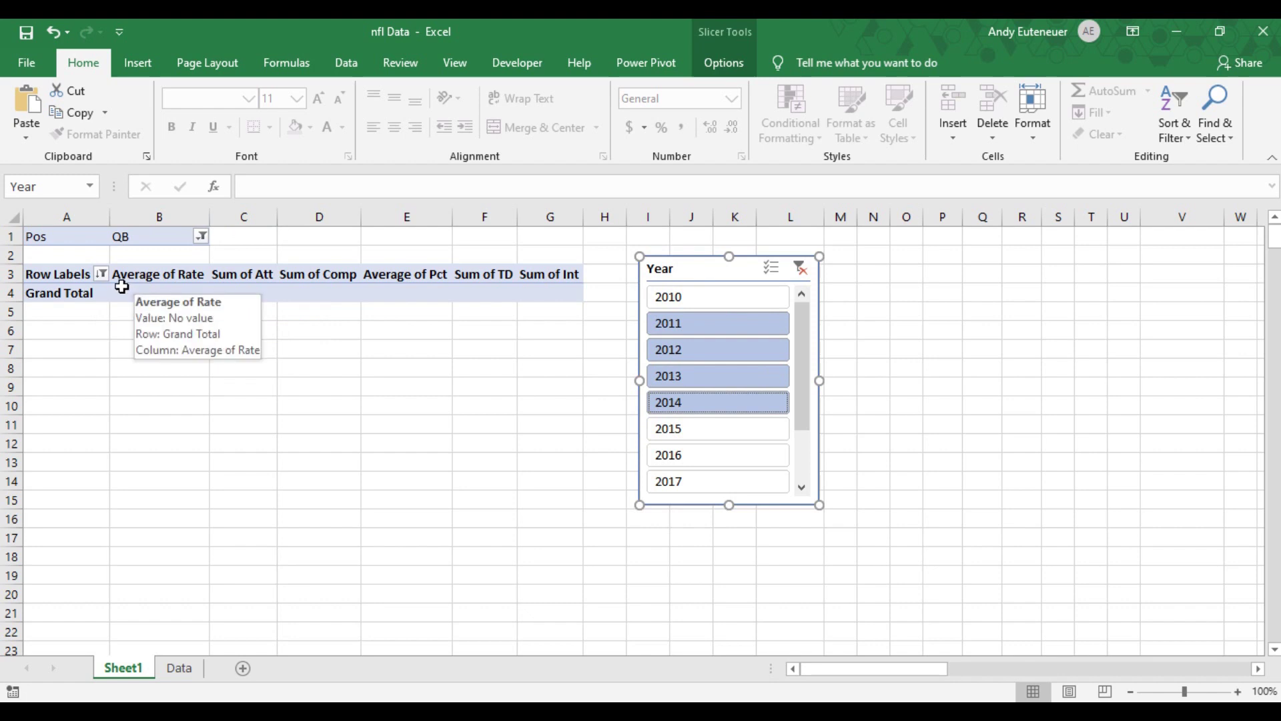
- Change the Sum of Att greater-than-or-equal filter threshold from 3000 to 300
{"action": "left_click", "coordinate": [102, 275]}
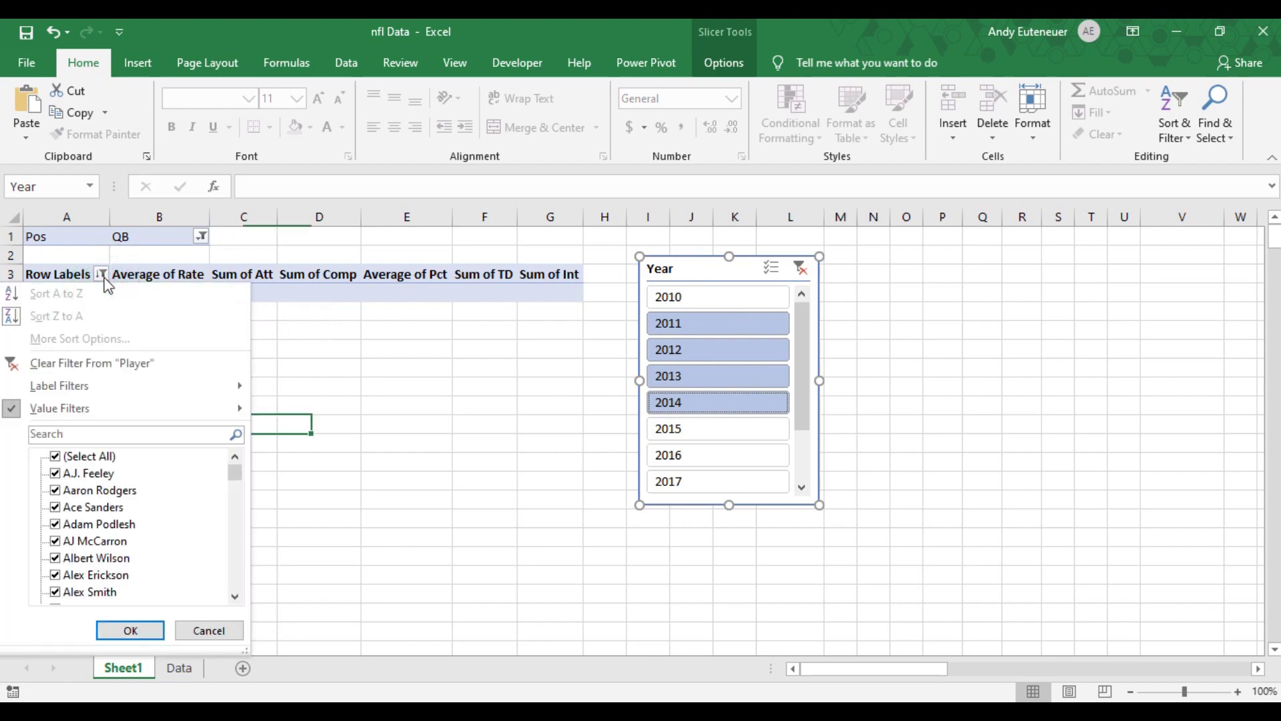
{"action": "mouse_move", "coordinate": [143, 407]}
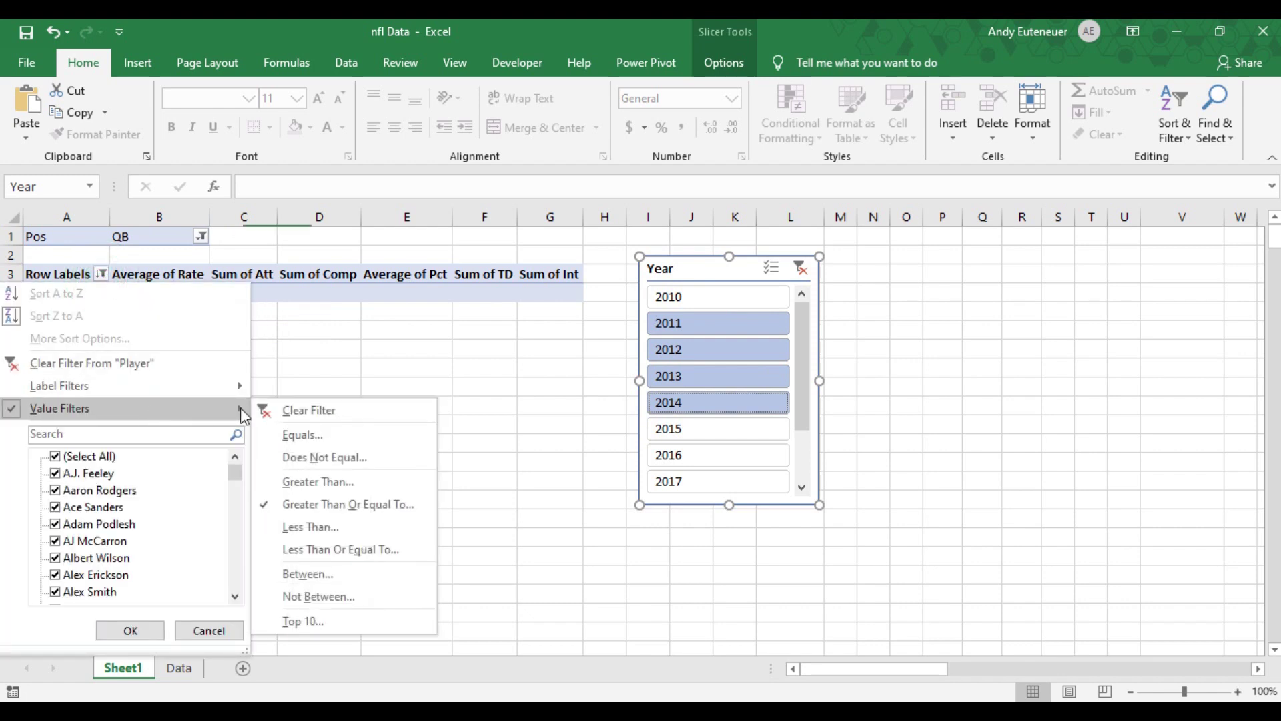
{"action": "left_click", "coordinate": [337, 506]}
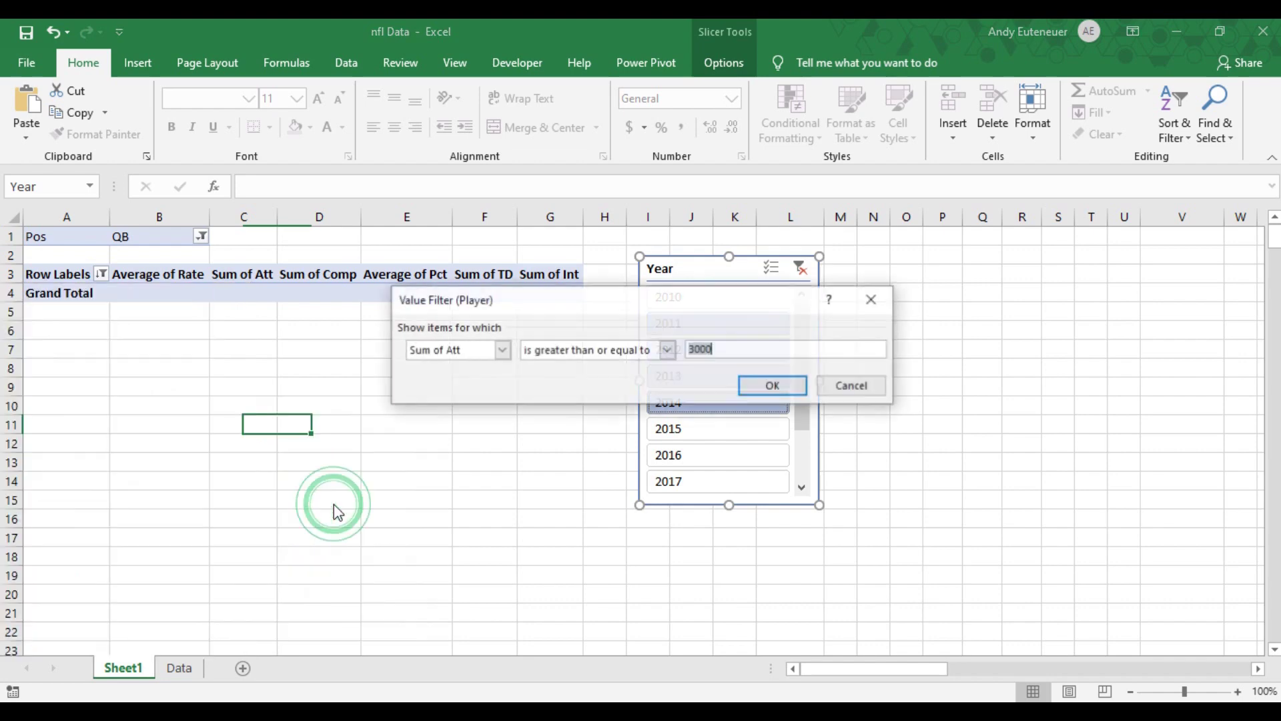
{"action": "left_click", "coordinate": [701, 347]}
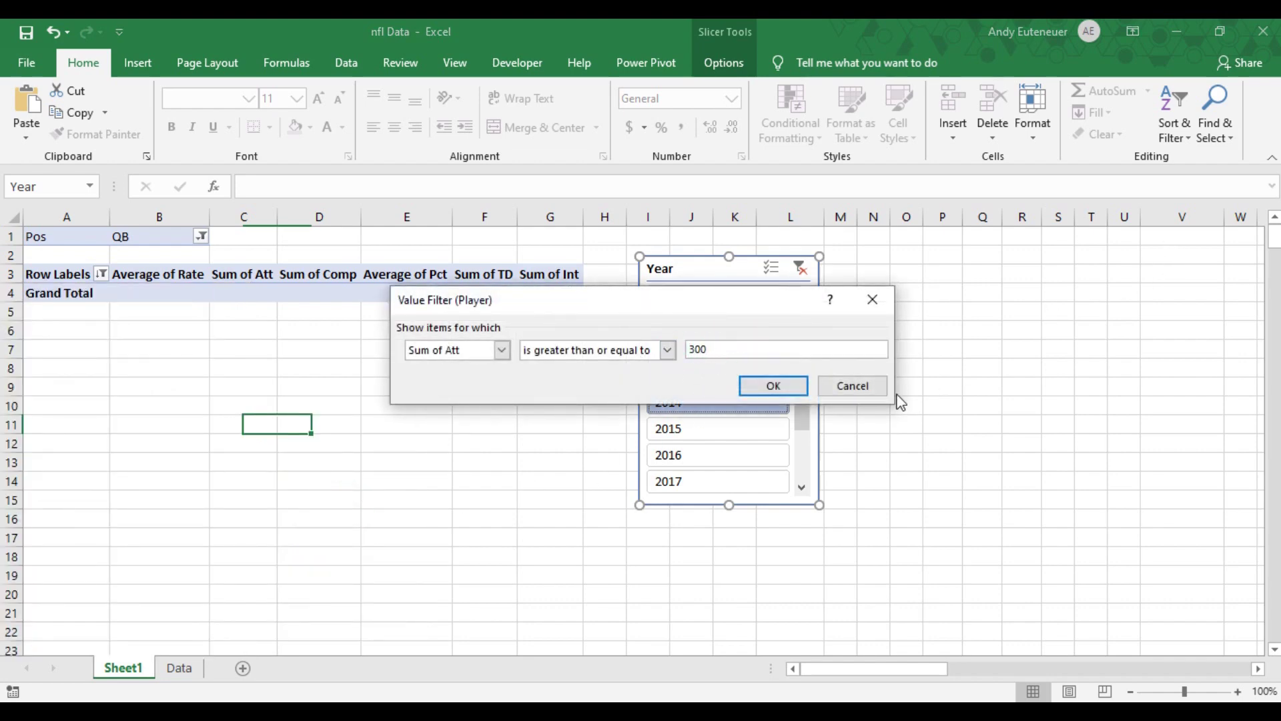
{"action": "left_click", "coordinate": [772, 386]}
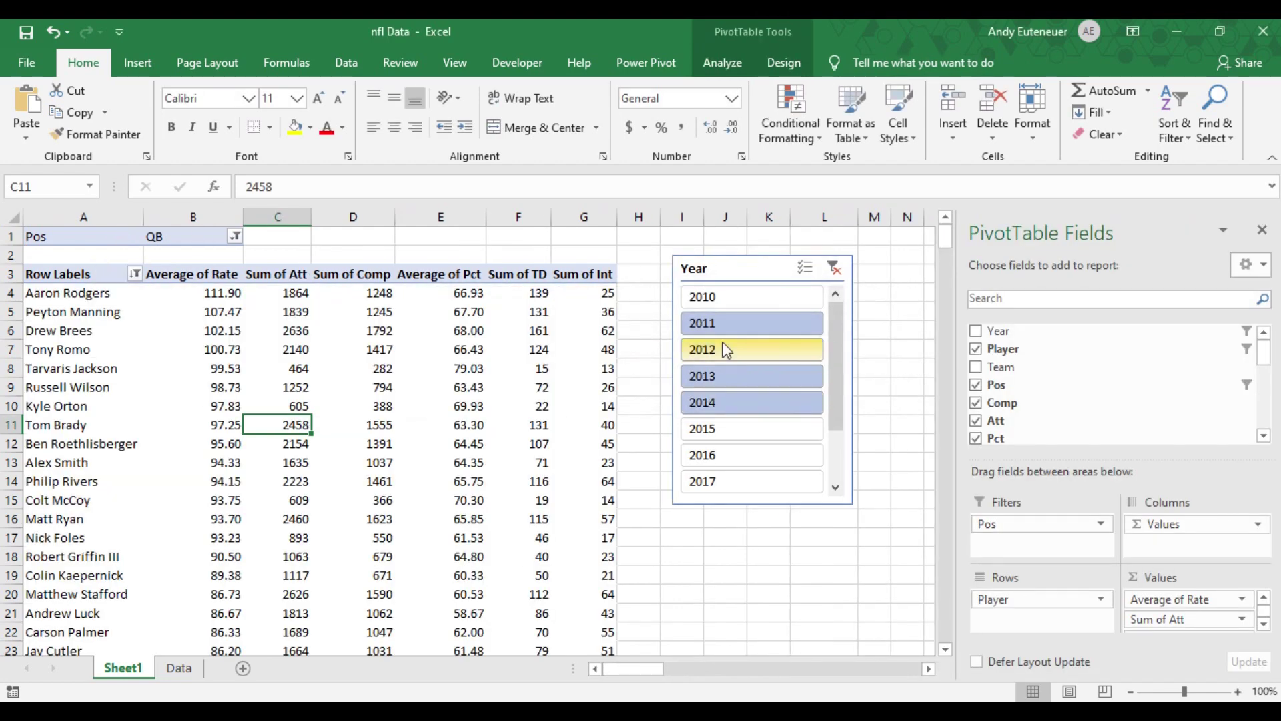
- Try 2011, 2012, 2013 and 2010 in the Year slicer, then settle on 2019 alone
{"action": "left_click", "coordinate": [706, 297]}
{"action": "left_click", "coordinate": [731, 322]}
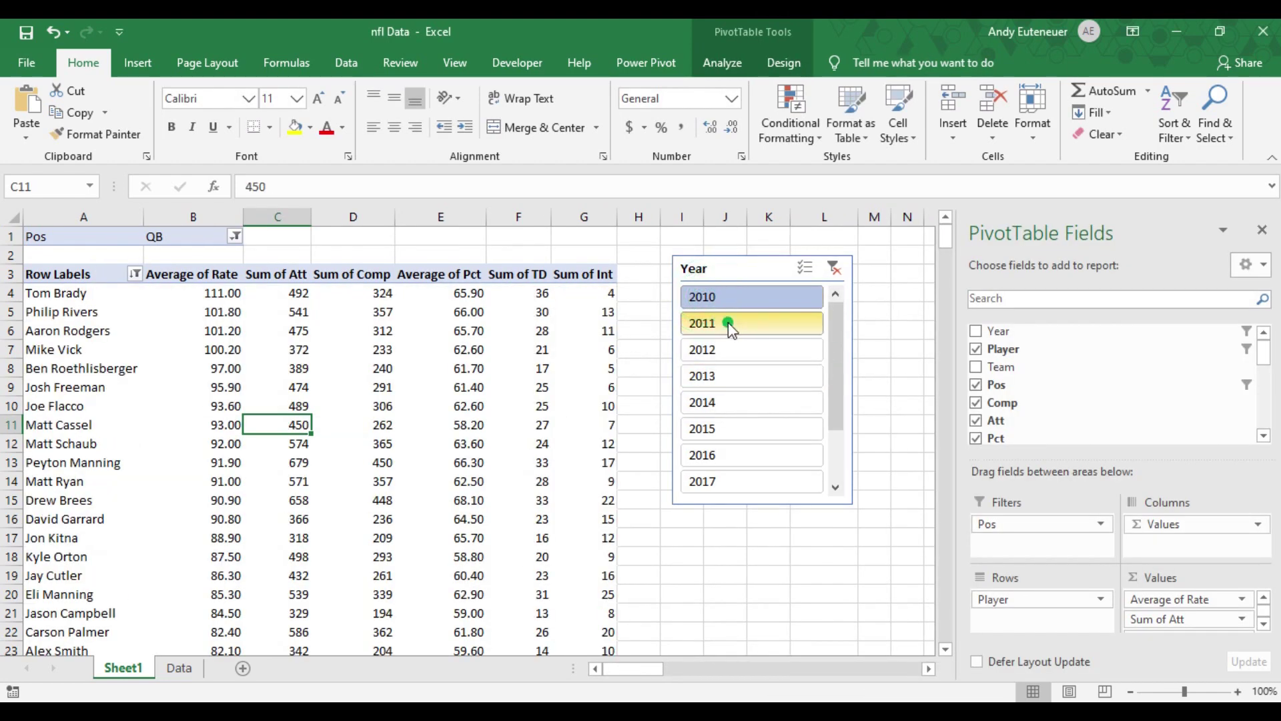
{"action": "left_click", "coordinate": [750, 349]}
{"action": "left_click", "coordinate": [736, 375]}
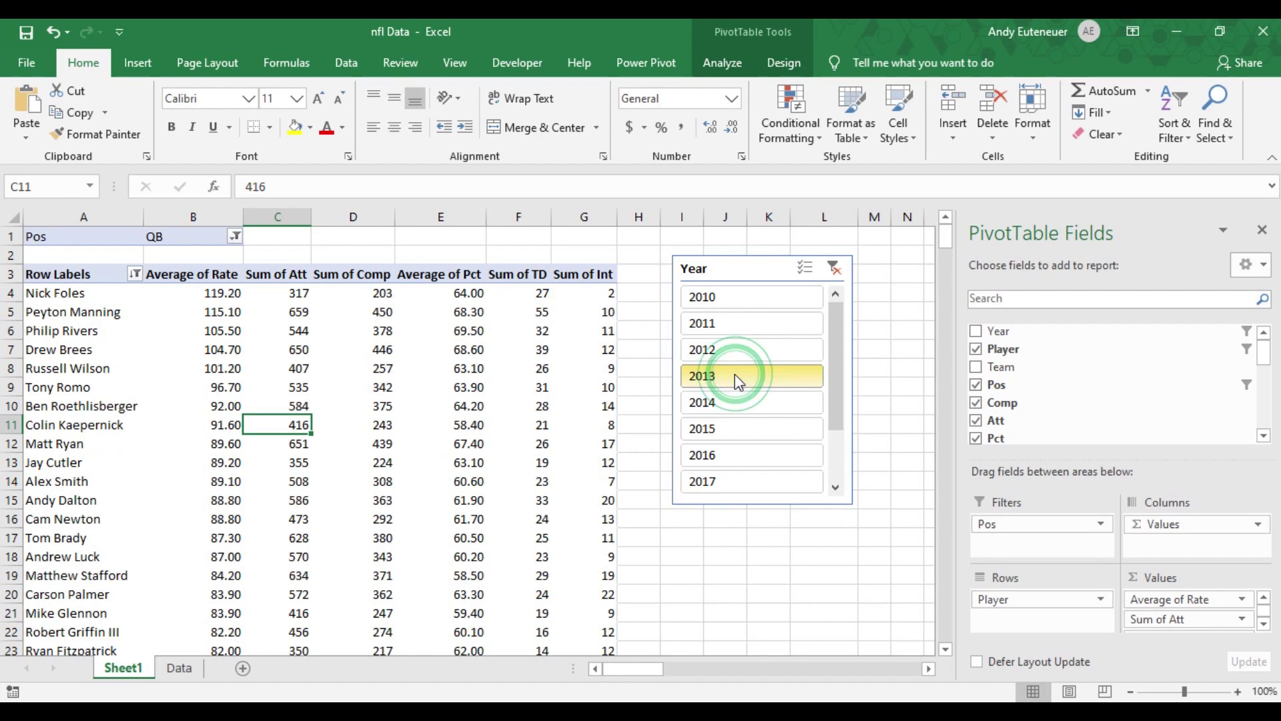
{"action": "left_click", "coordinate": [707, 299]}
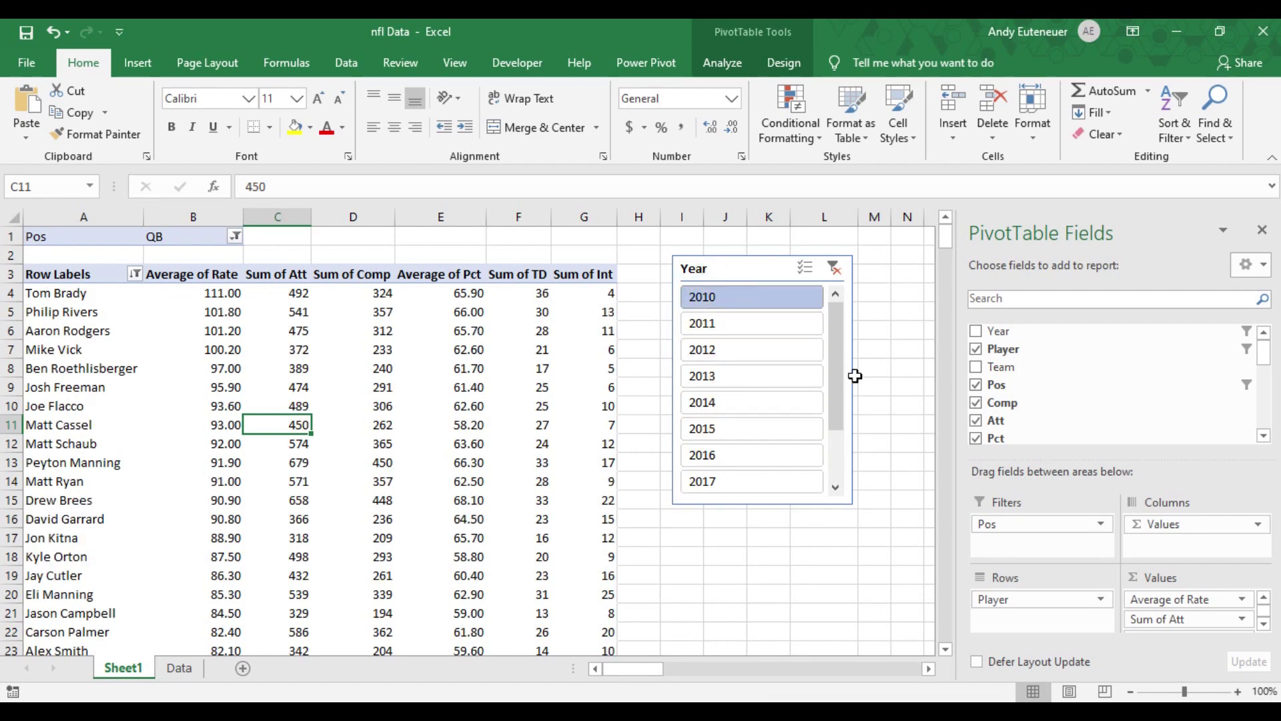
{"action": "scroll", "coordinate": [801, 400], "scroll_direction": "down", "scroll_amount": 3}
{"action": "left_click", "coordinate": [739, 455]}
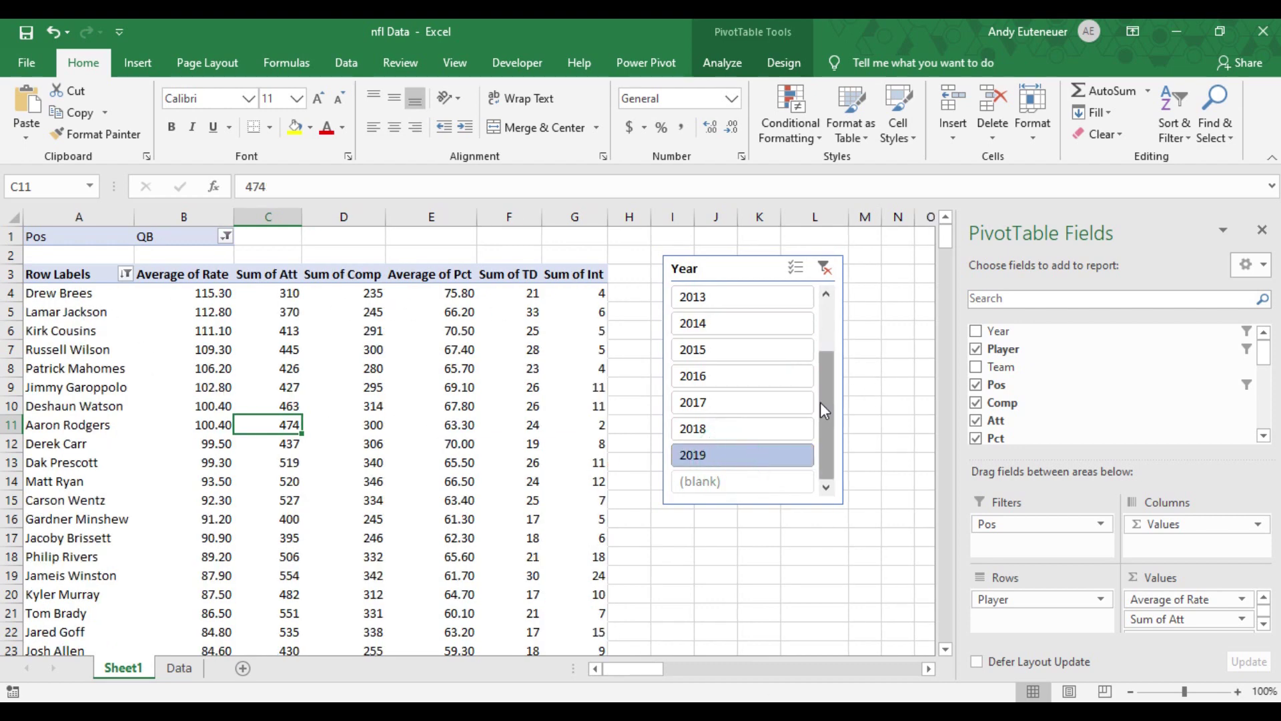
{"action": "left_click_drag", "start_coordinate": [1268, 347], "coordinate": [1266, 413]}
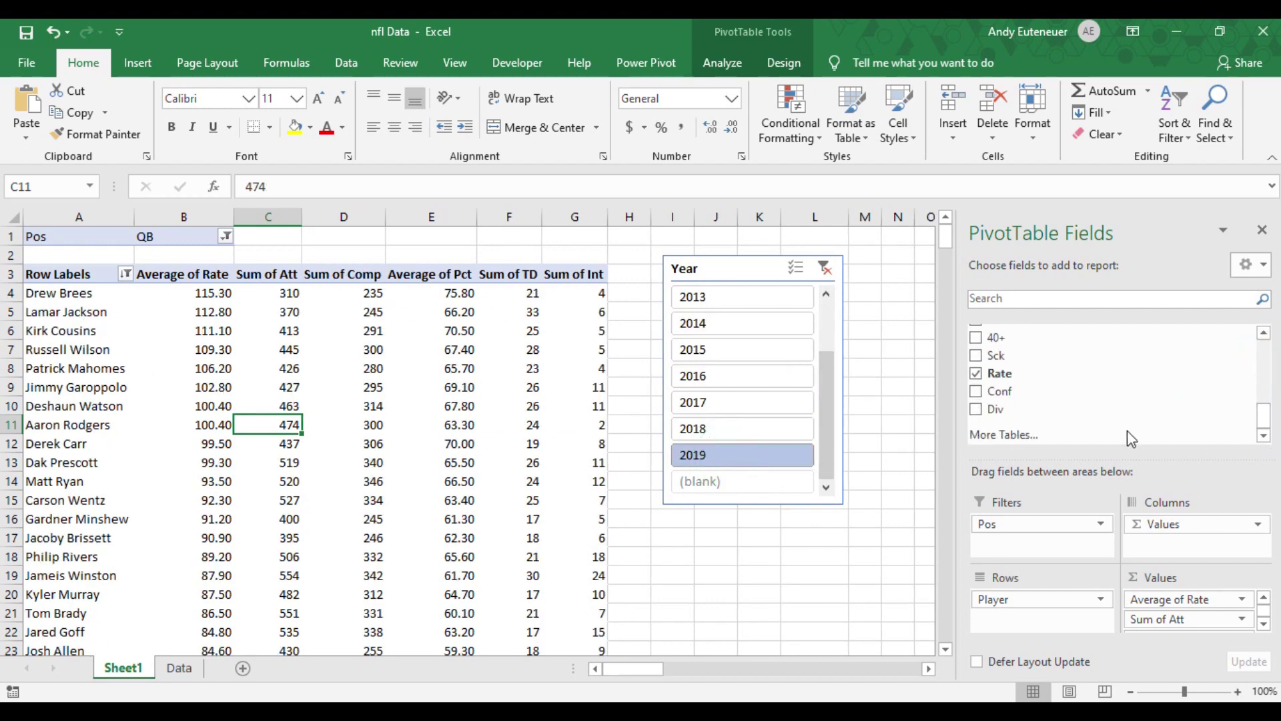
- Add a Conf slicer from the field list and select NFC in it
{"action": "right_click", "coordinate": [1024, 391]}
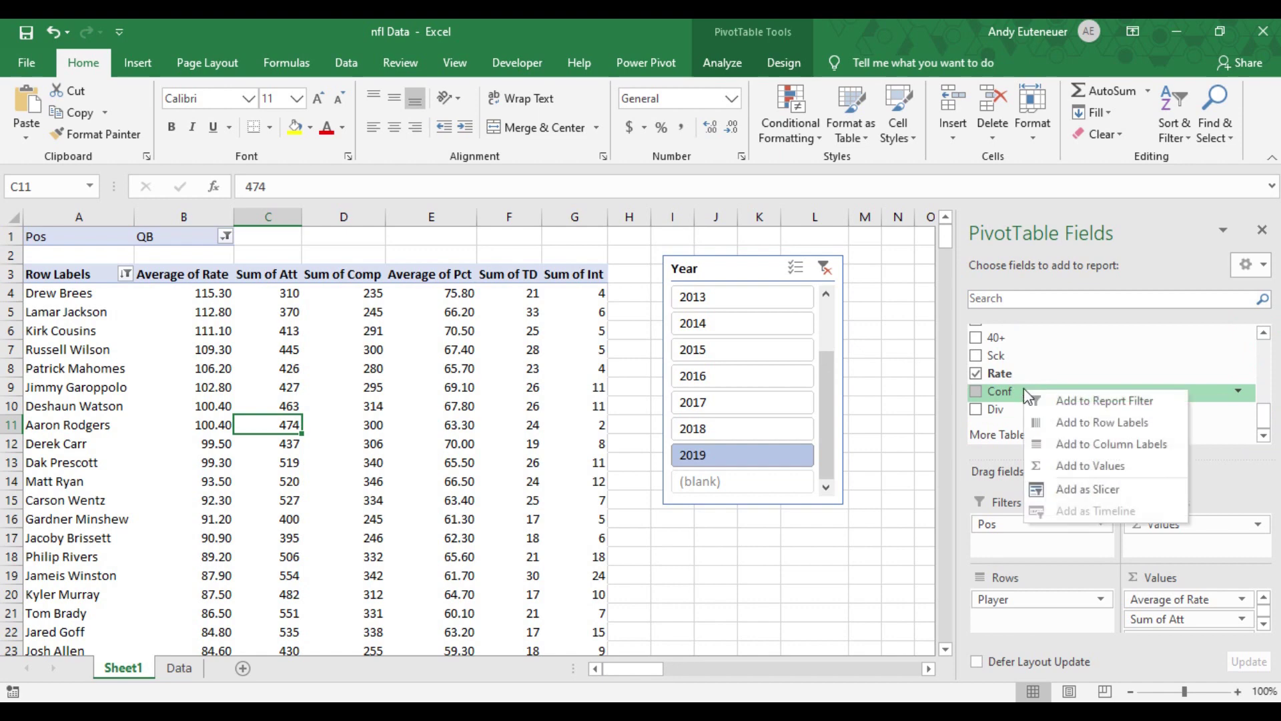
{"action": "left_click", "coordinate": [1090, 489]}
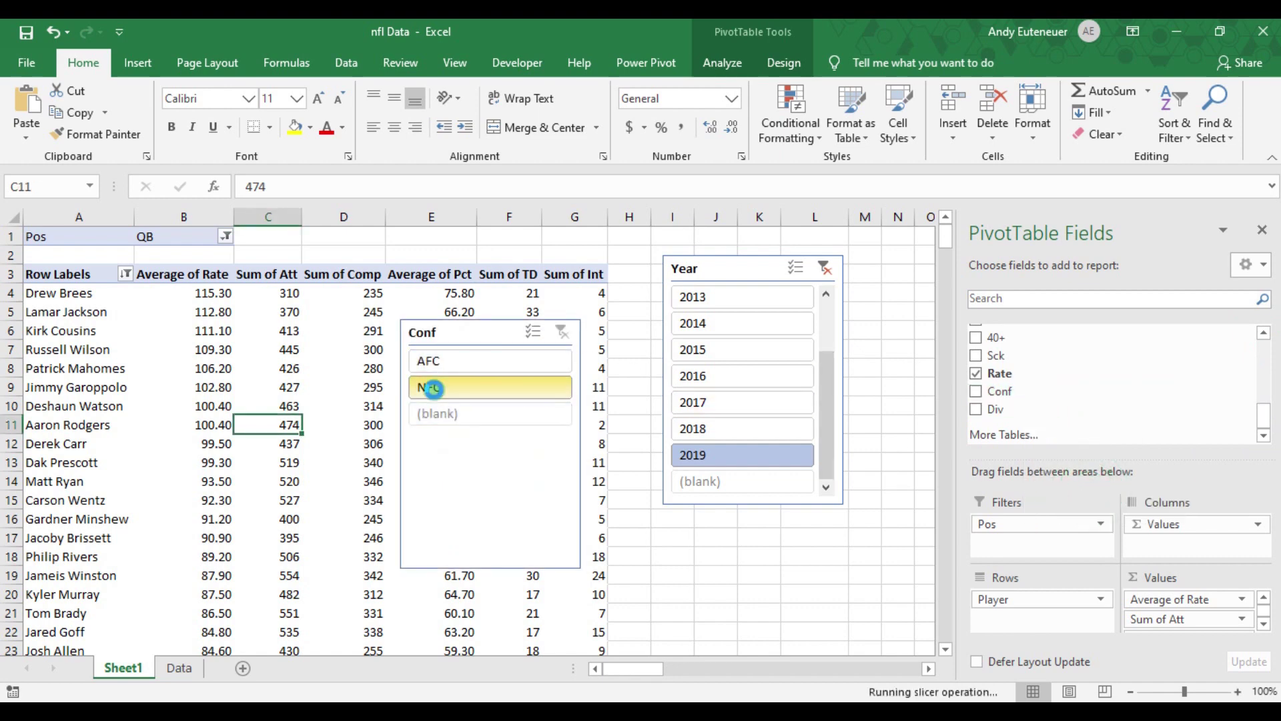
{"action": "left_click", "coordinate": [431, 387]}
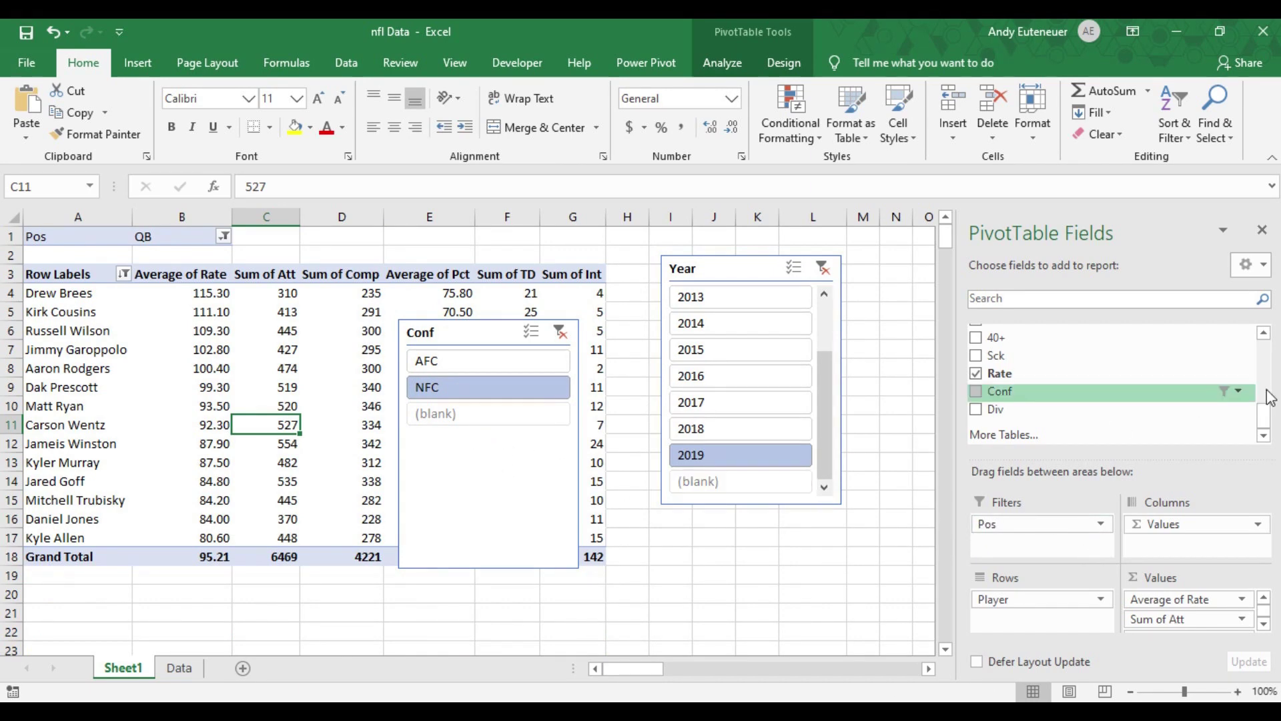
{"action": "right_click", "coordinate": [1008, 410]}
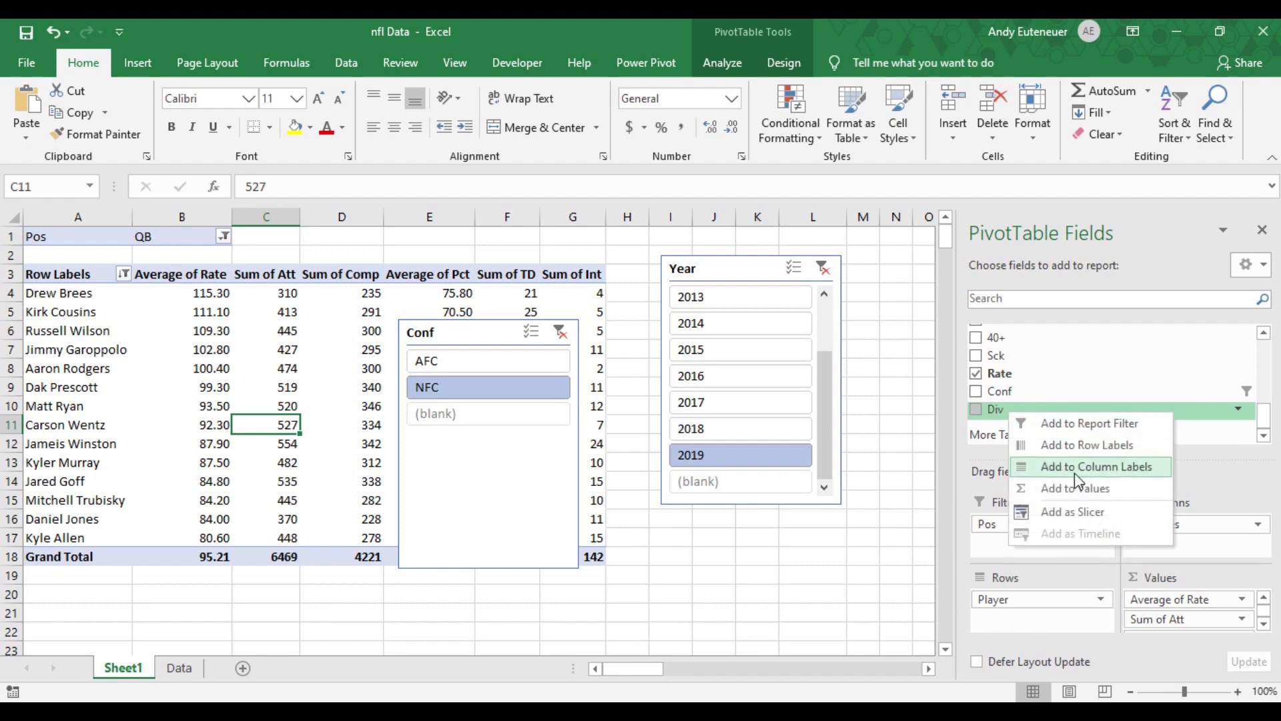
- Add a Div slicer set to NFC North and arrange the Year, Conf and Div slicers in a row
{"action": "left_click", "coordinate": [1070, 511]}
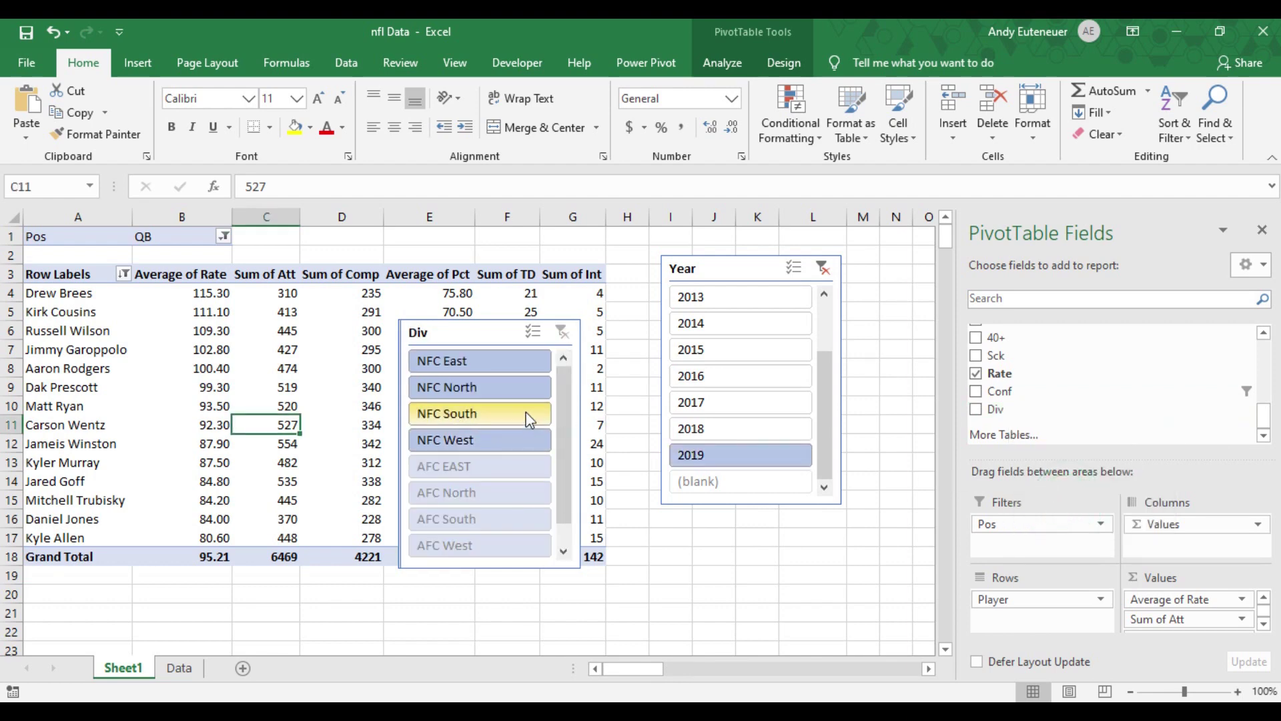
{"action": "left_click", "coordinate": [460, 387]}
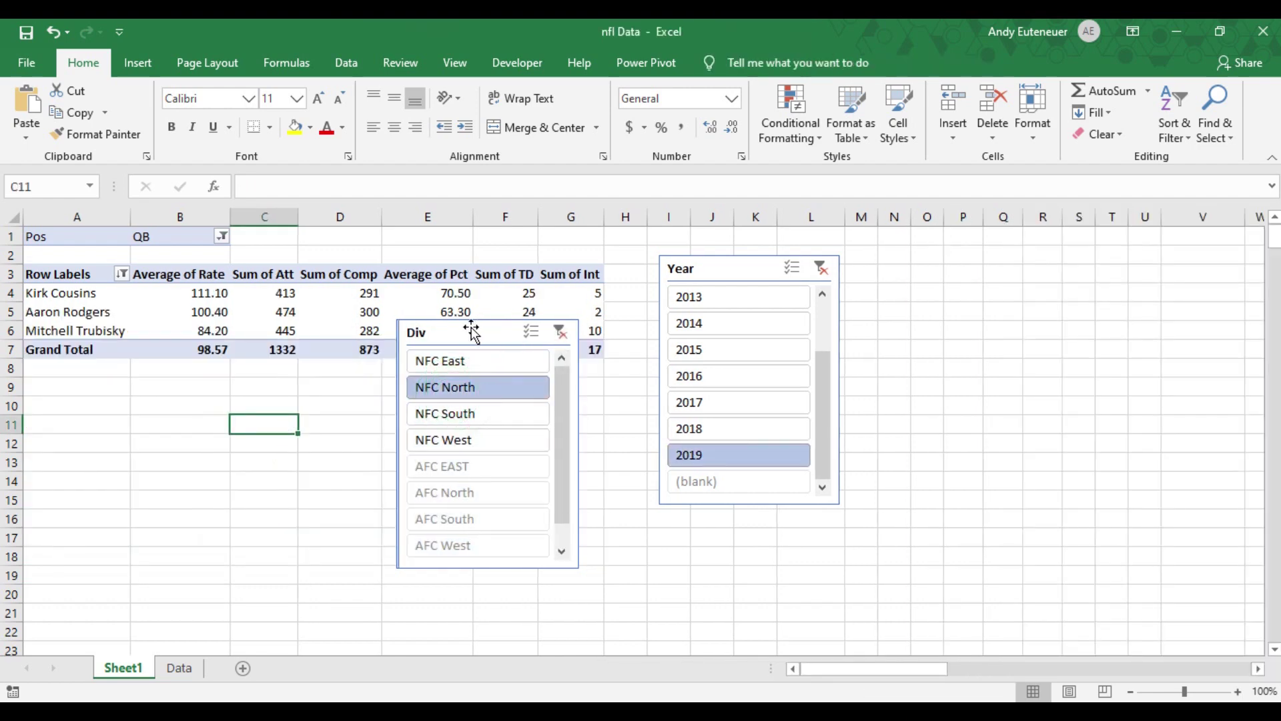
{"action": "left_click_drag", "start_coordinate": [451, 336], "coordinate": [1077, 274]}
{"action": "left_click_drag", "start_coordinate": [451, 329], "coordinate": [895, 262]}
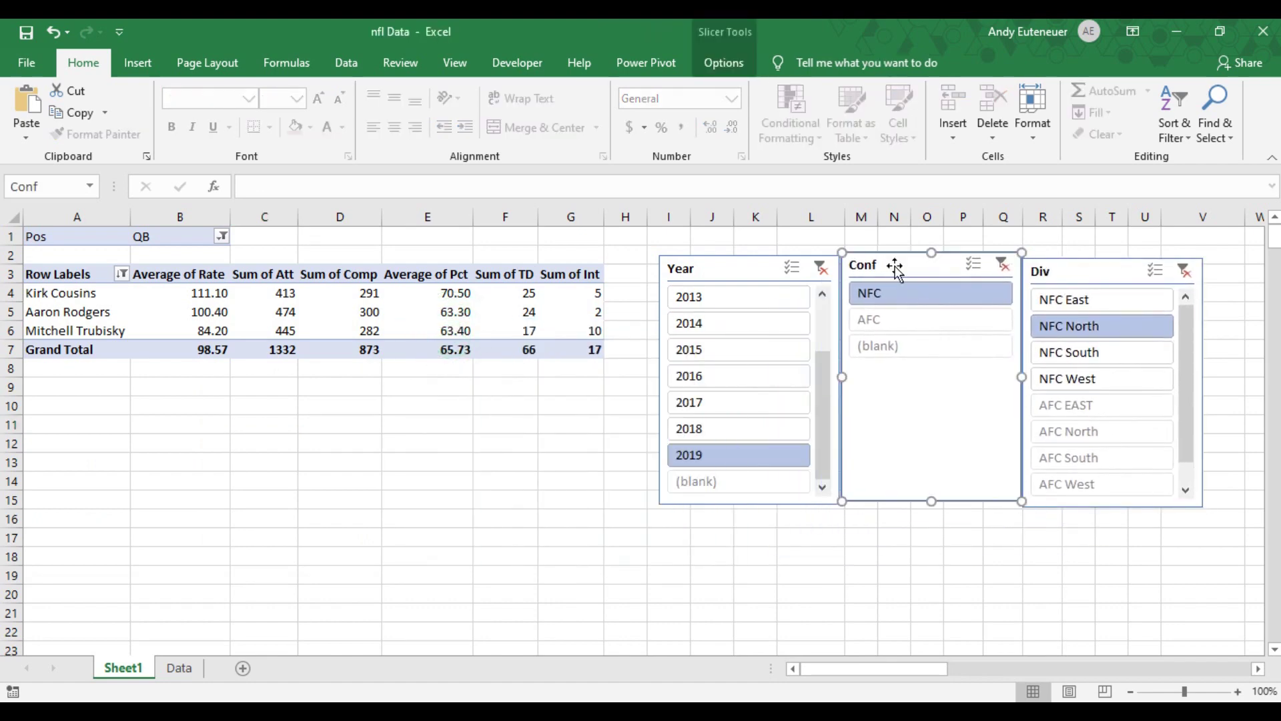
- Select AFC, AFC North and 2014 in the Conf, Div and Year slicers
{"action": "left_click", "coordinate": [890, 321]}
{"action": "left_click", "coordinate": [1036, 324]}
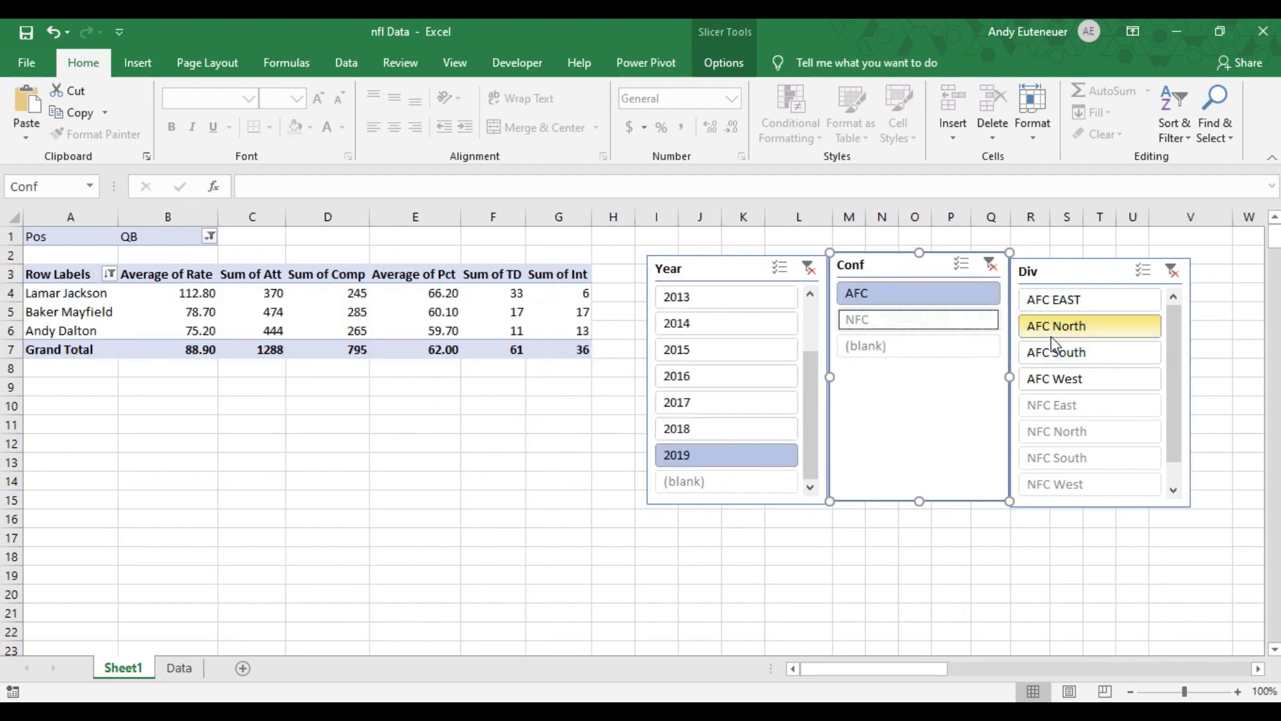
{"action": "left_click", "coordinate": [689, 323]}
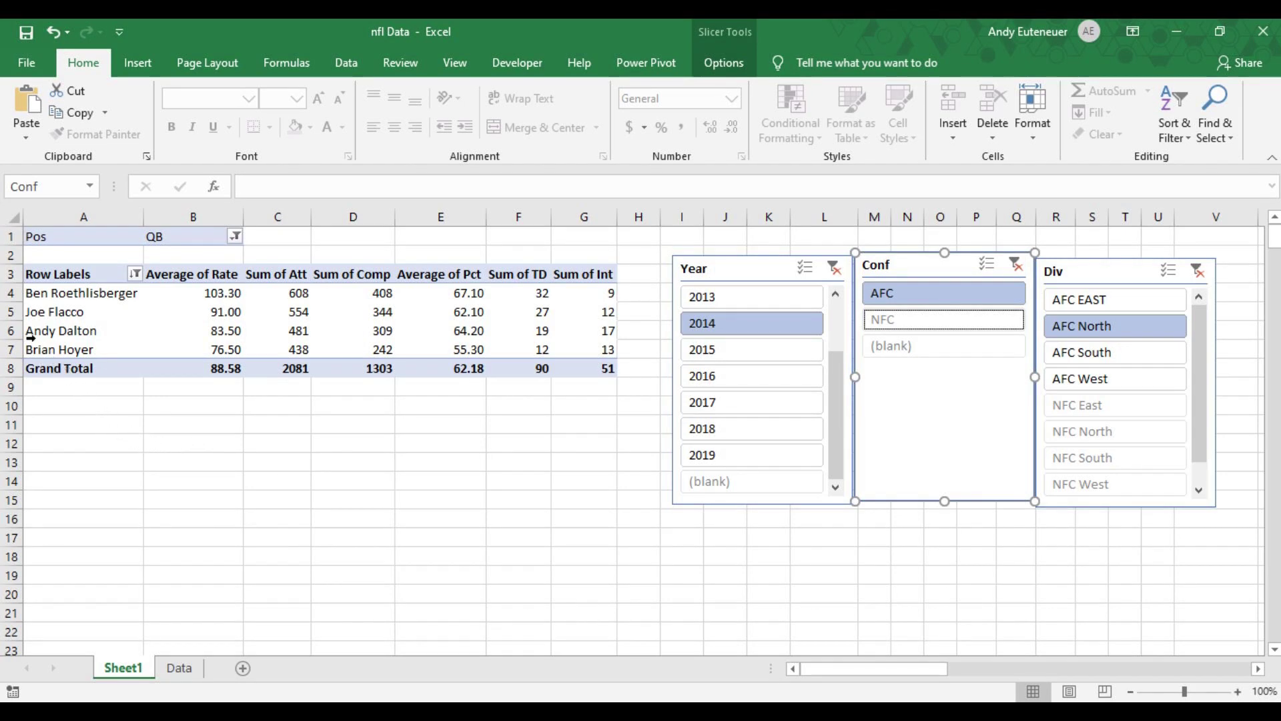
- Open PivotTable Options and leave the merge-and-centre labels setting off after trying it
{"action": "right_click", "coordinate": [54, 302]}
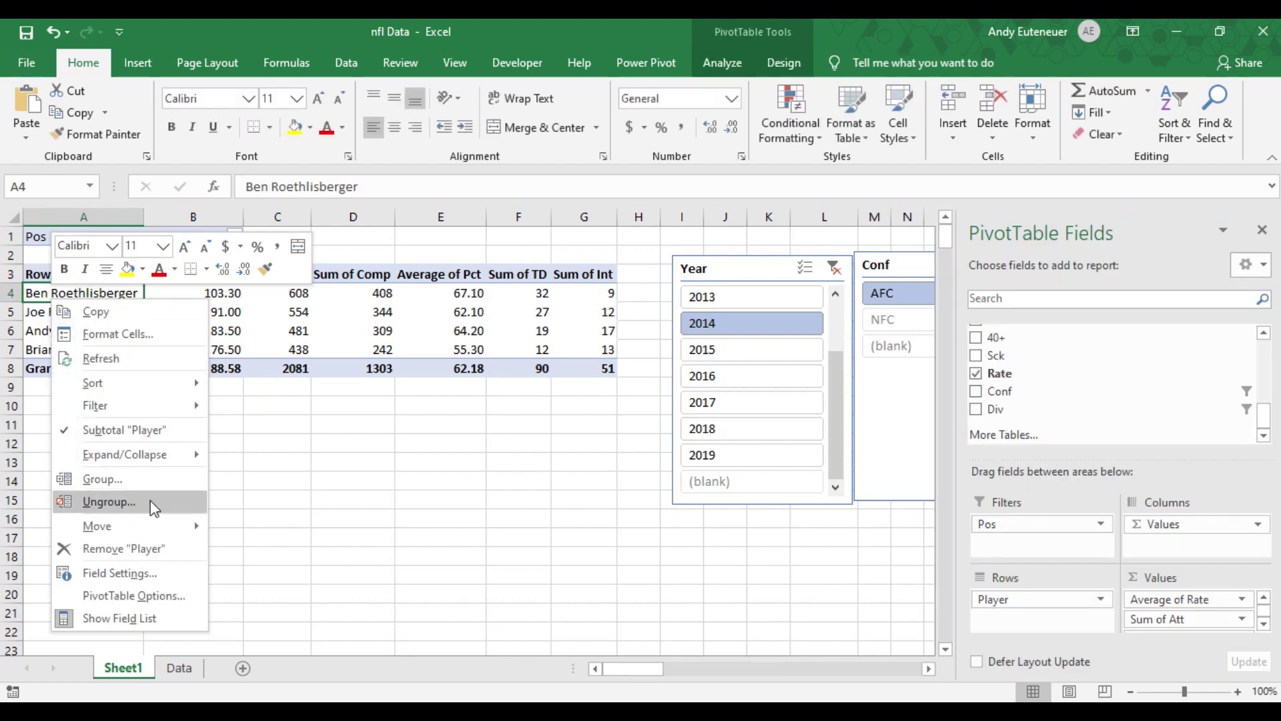
{"action": "left_click", "coordinate": [136, 595]}
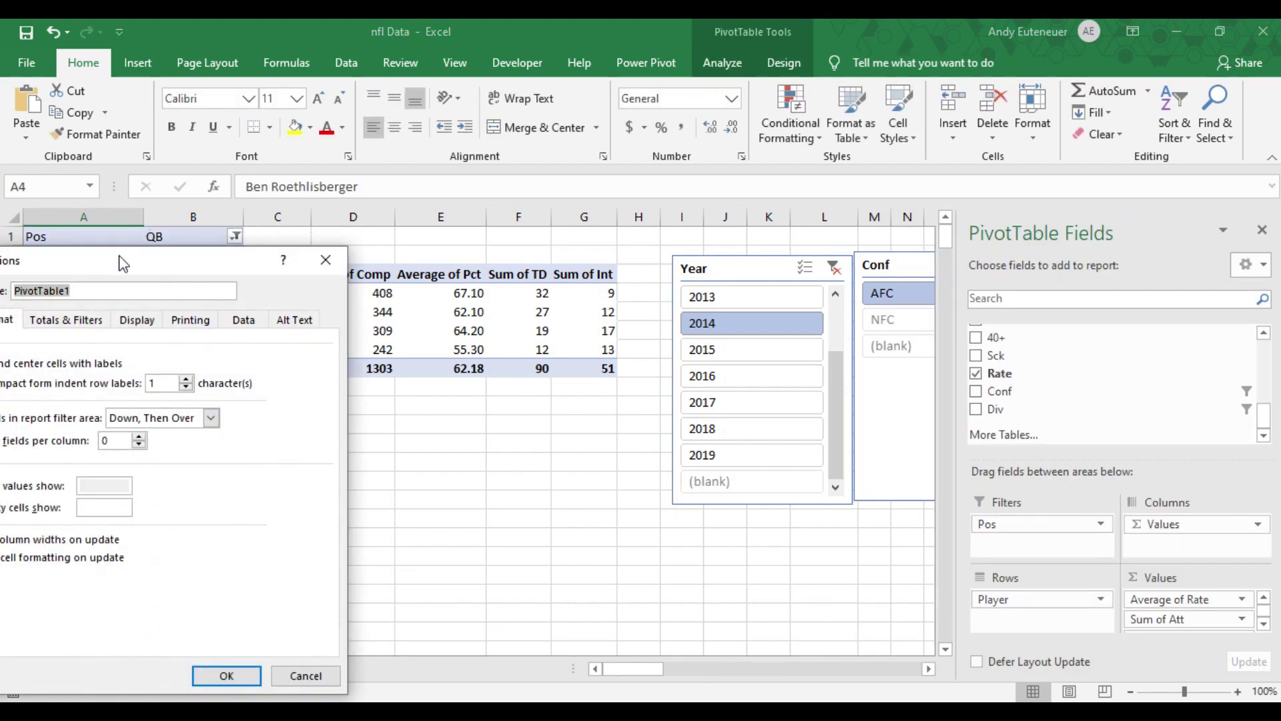
{"action": "left_click_drag", "start_coordinate": [122, 263], "coordinate": [341, 175]}
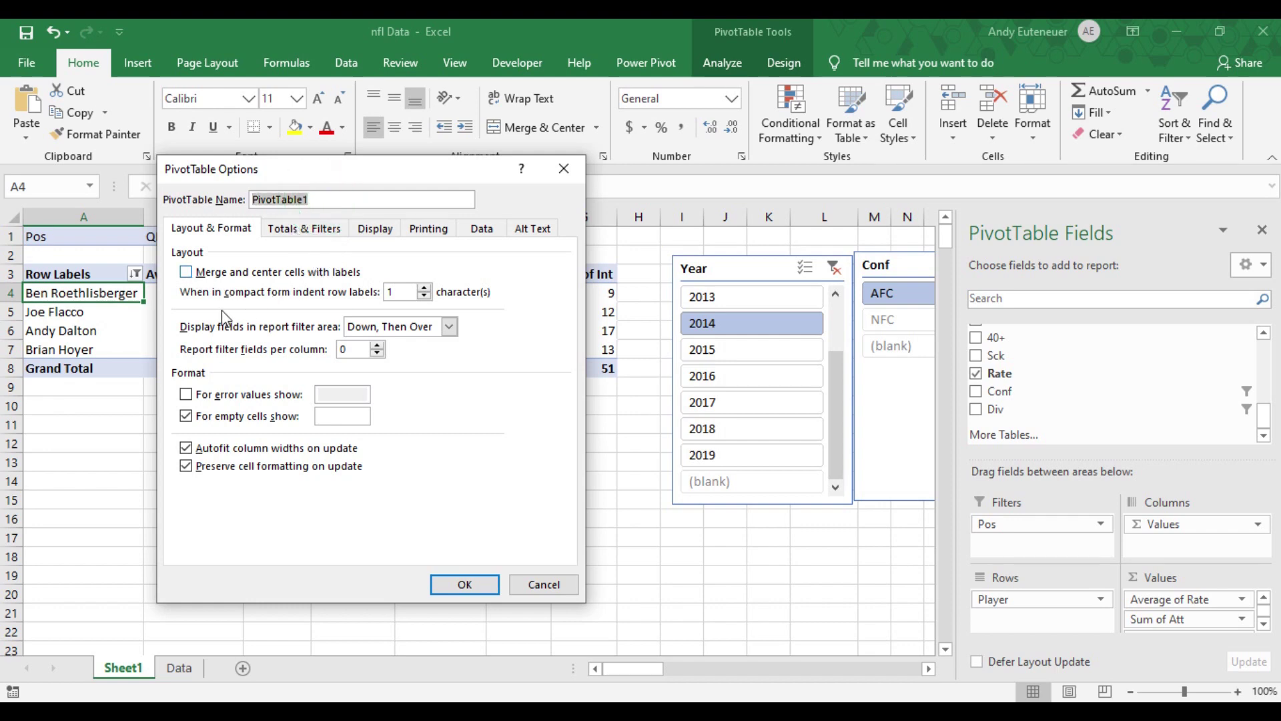
{"action": "left_click", "coordinate": [188, 270]}
{"action": "left_click", "coordinate": [188, 270]}
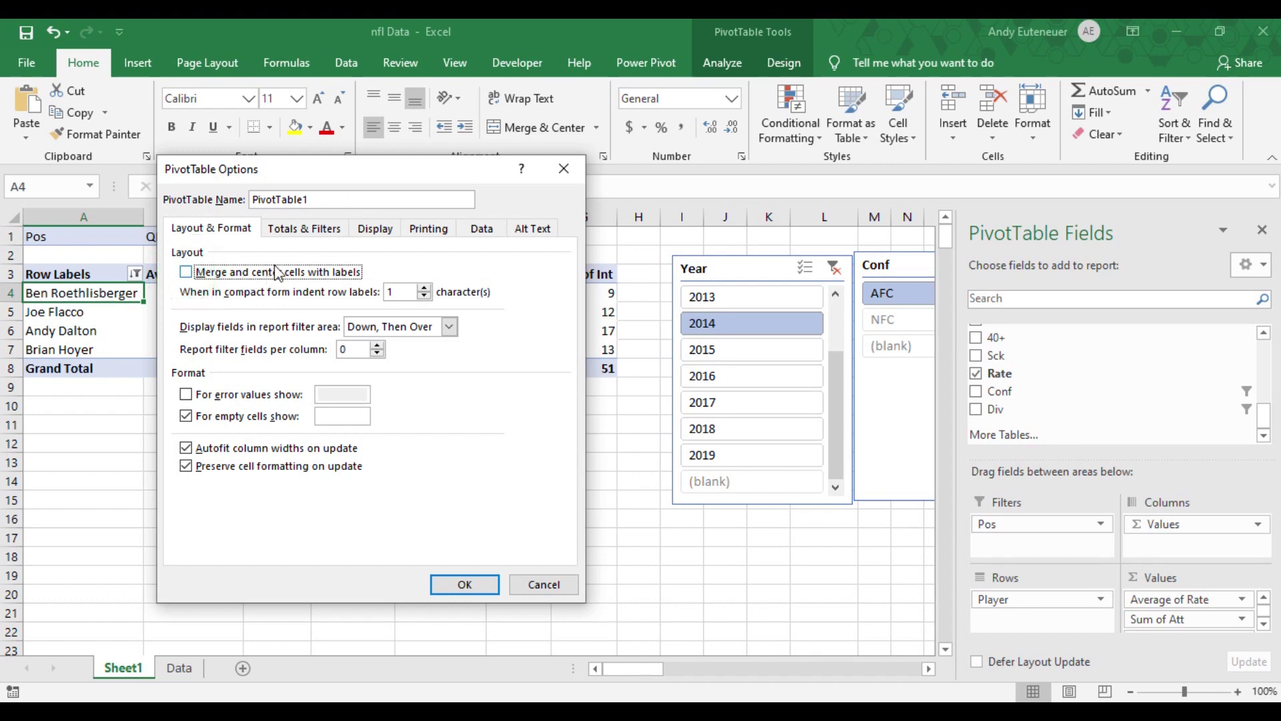
{"action": "left_click", "coordinate": [189, 271]}
{"action": "left_click", "coordinate": [187, 272]}
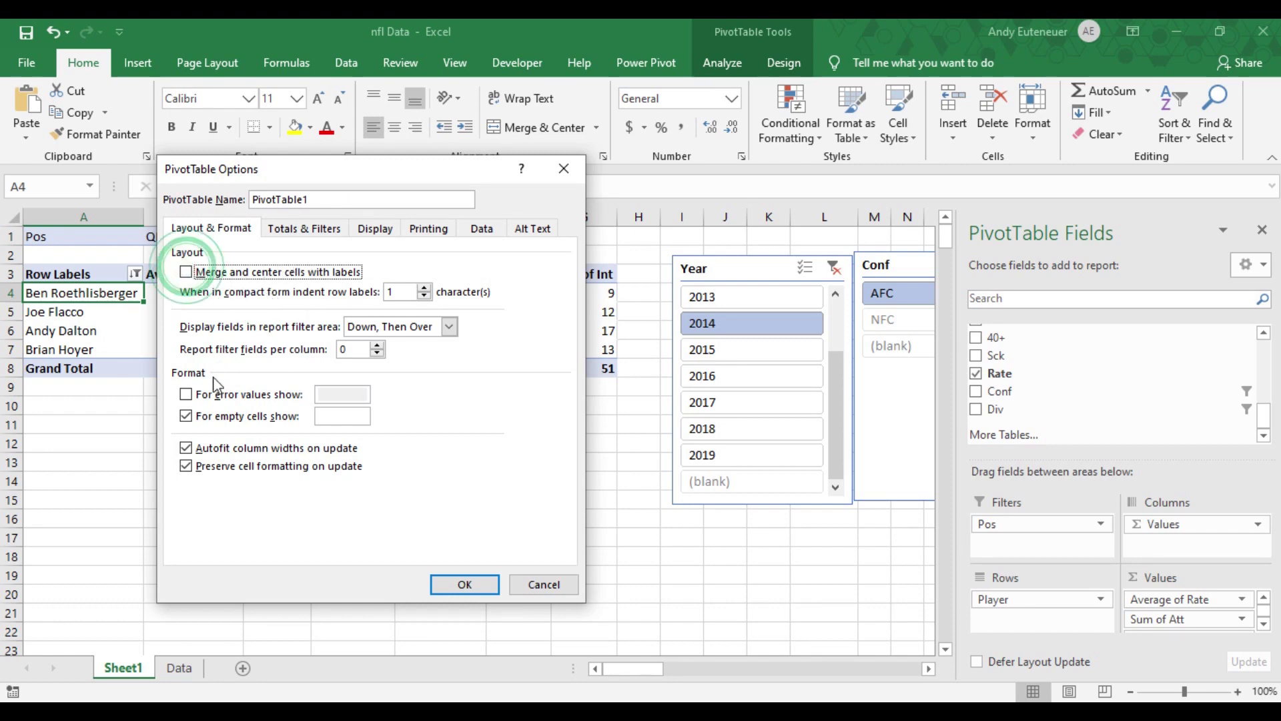
- Turn off Autofit column widths on update, apply, and drag column B narrower
{"action": "left_click", "coordinate": [187, 448]}
{"action": "left_click", "coordinate": [186, 448]}
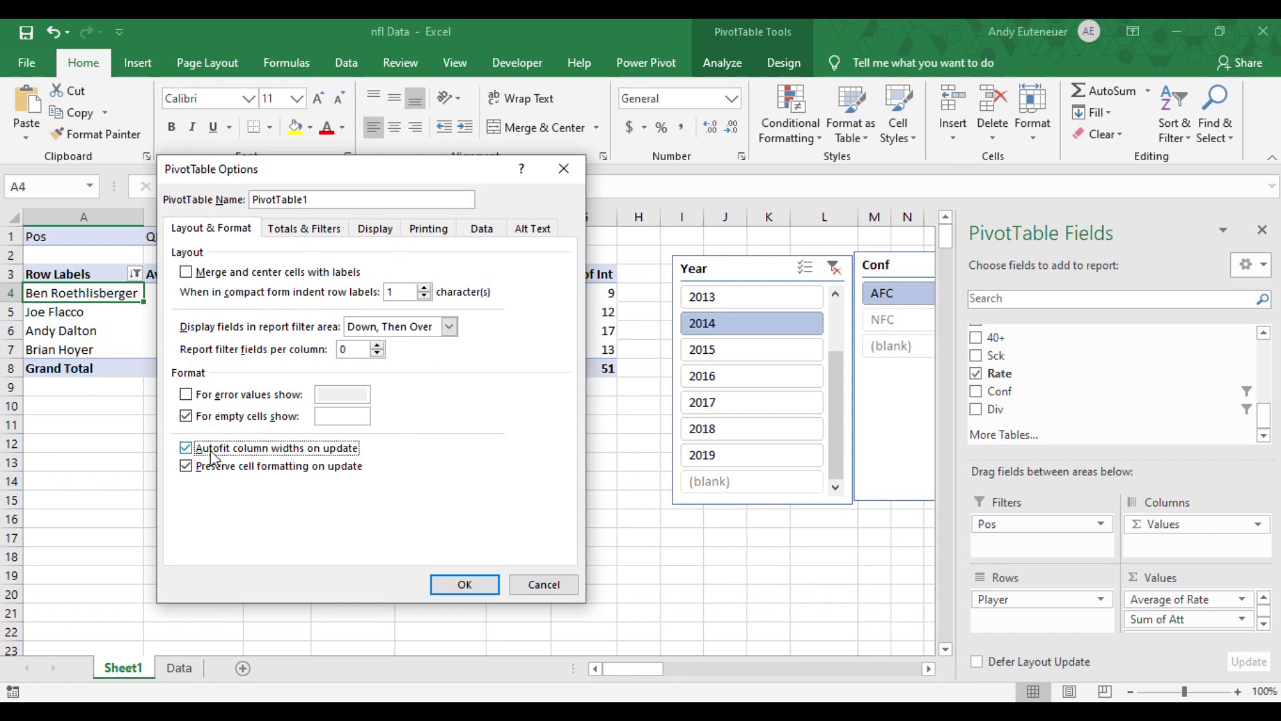
{"action": "left_click", "coordinate": [187, 449]}
{"action": "left_click", "coordinate": [463, 585]}
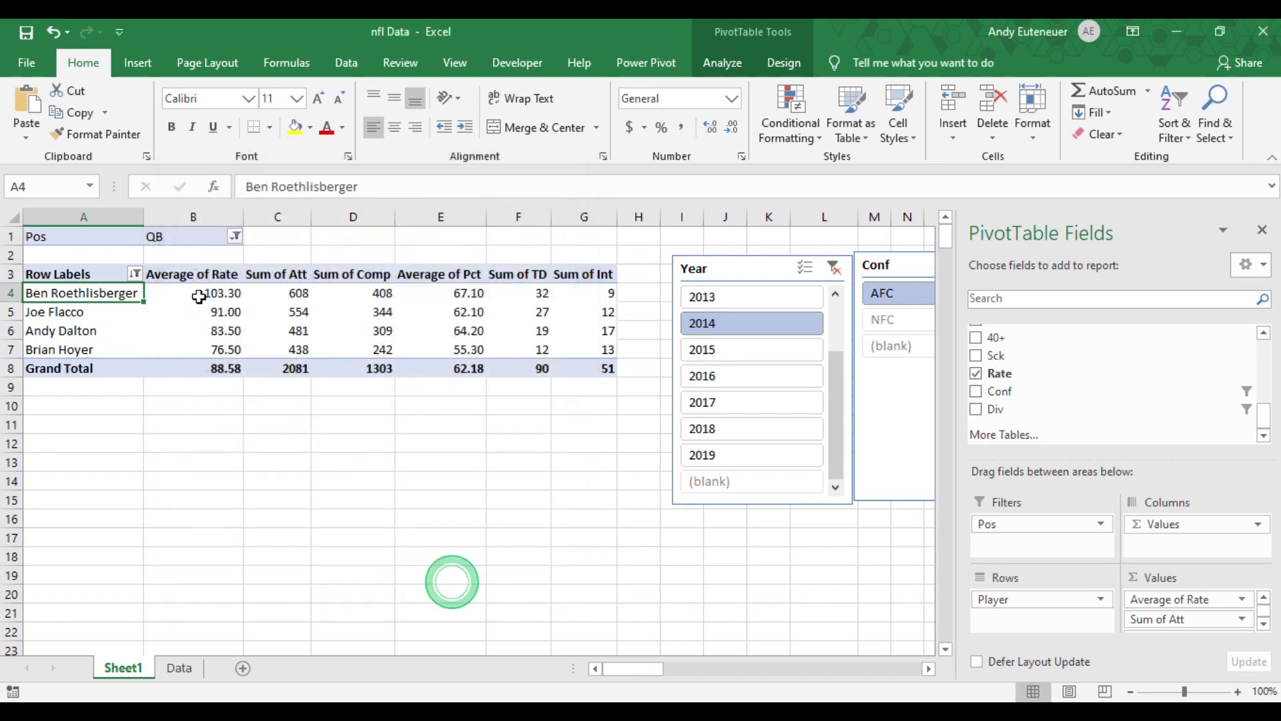
{"action": "left_click_drag", "start_coordinate": [242, 212], "coordinate": [223, 214]}
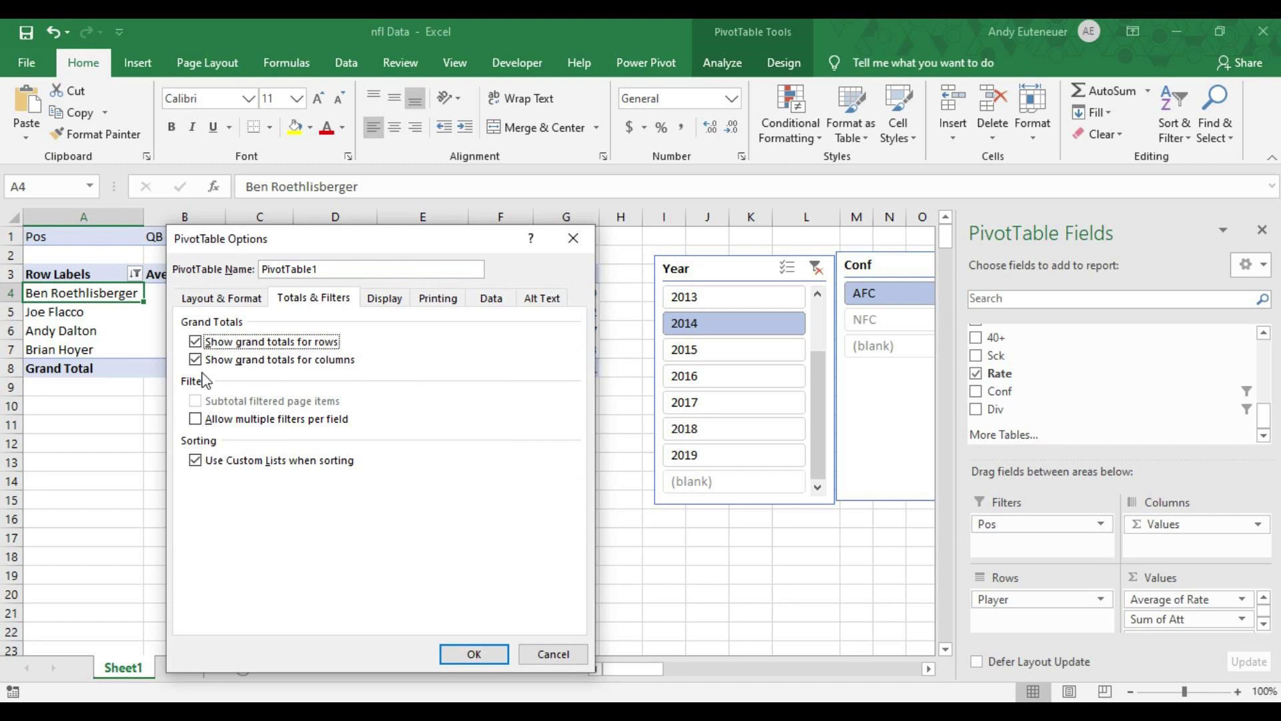
- Toggle the column grand totals option, then enable Refresh data when opening the file
{"action": "left_click", "coordinate": [195, 361]}
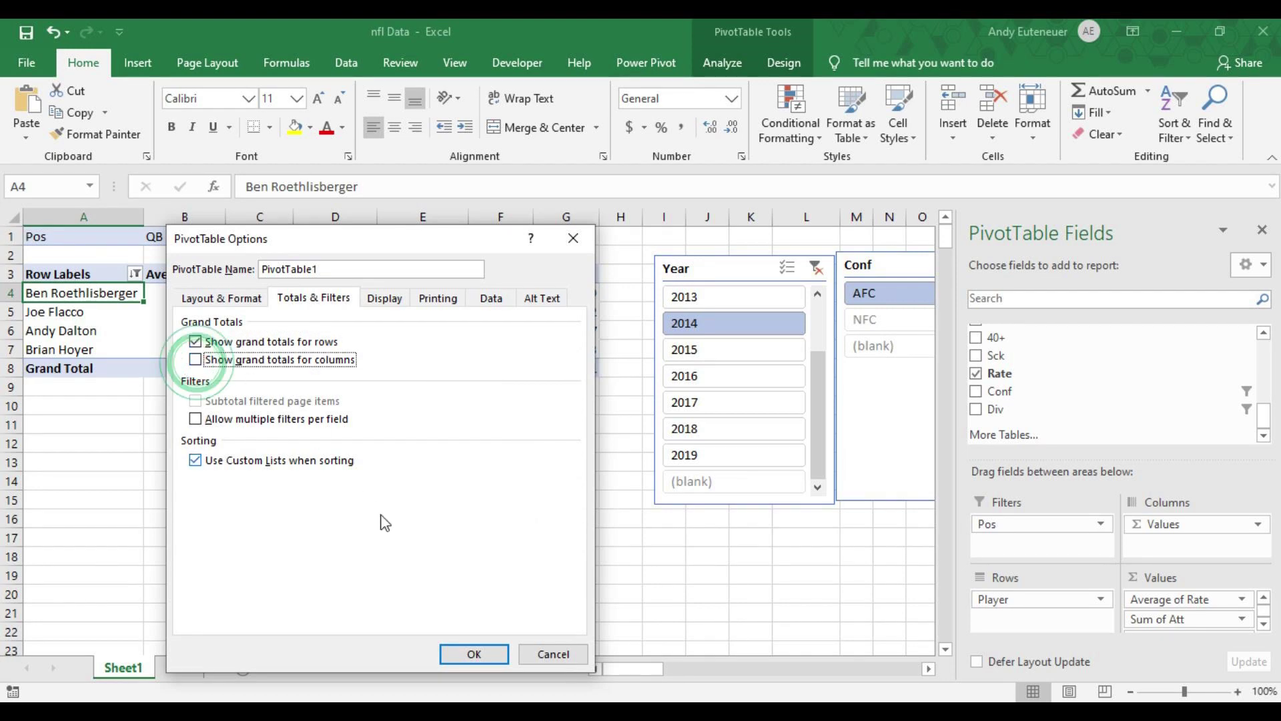
{"action": "left_click", "coordinate": [455, 661]}
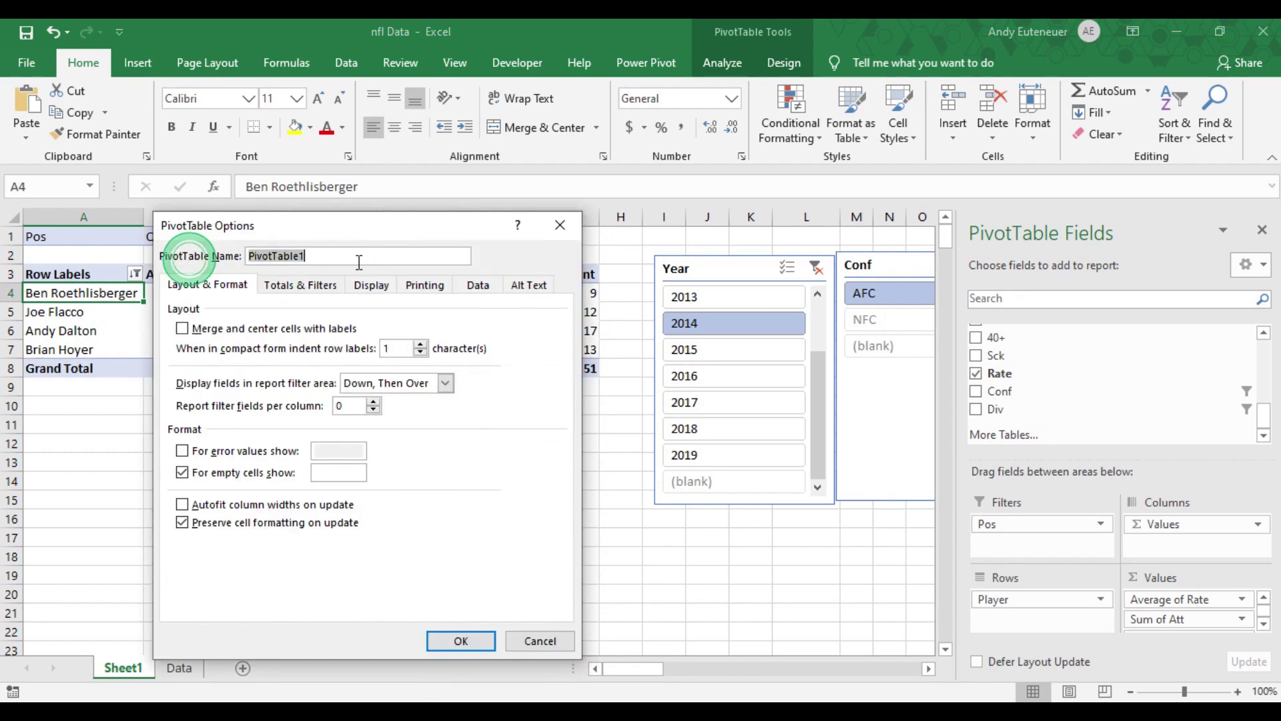
{"action": "left_click", "coordinate": [371, 284]}
{"action": "left_click", "coordinate": [421, 285]}
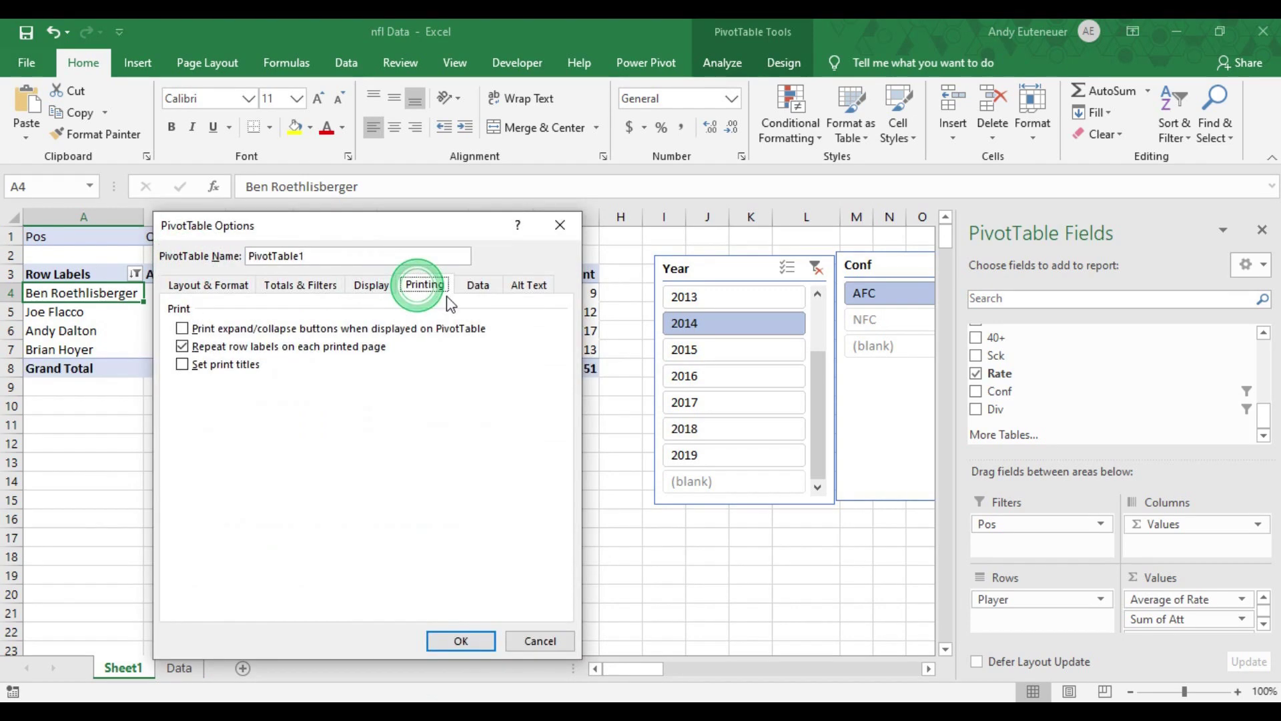
{"action": "left_click", "coordinate": [477, 286]}
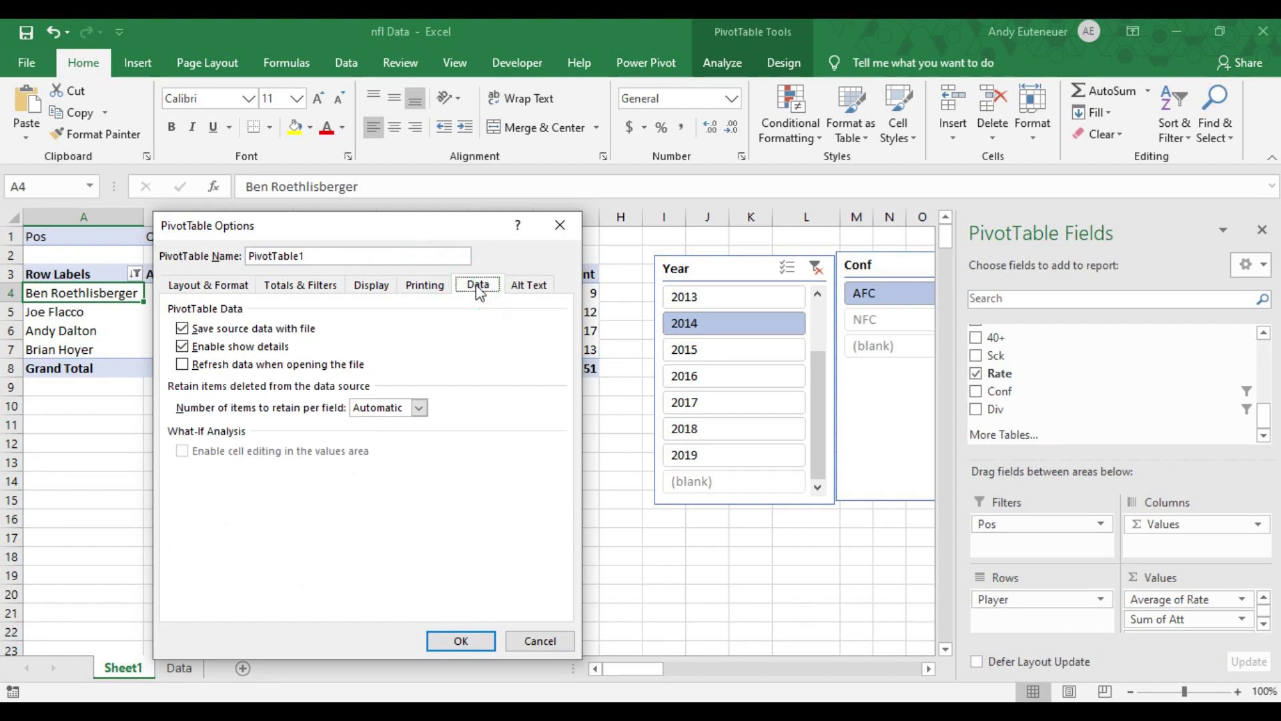
{"action": "left_click", "coordinate": [182, 364]}
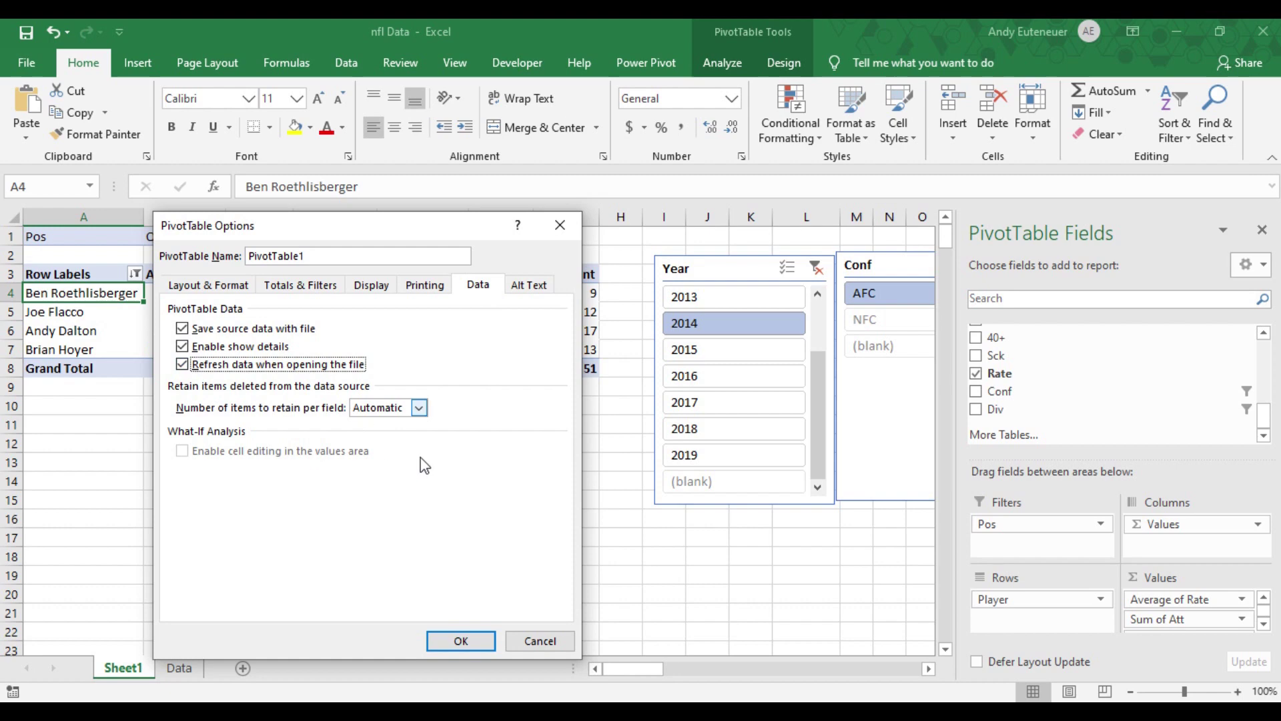
{"action": "left_click", "coordinate": [460, 637]}
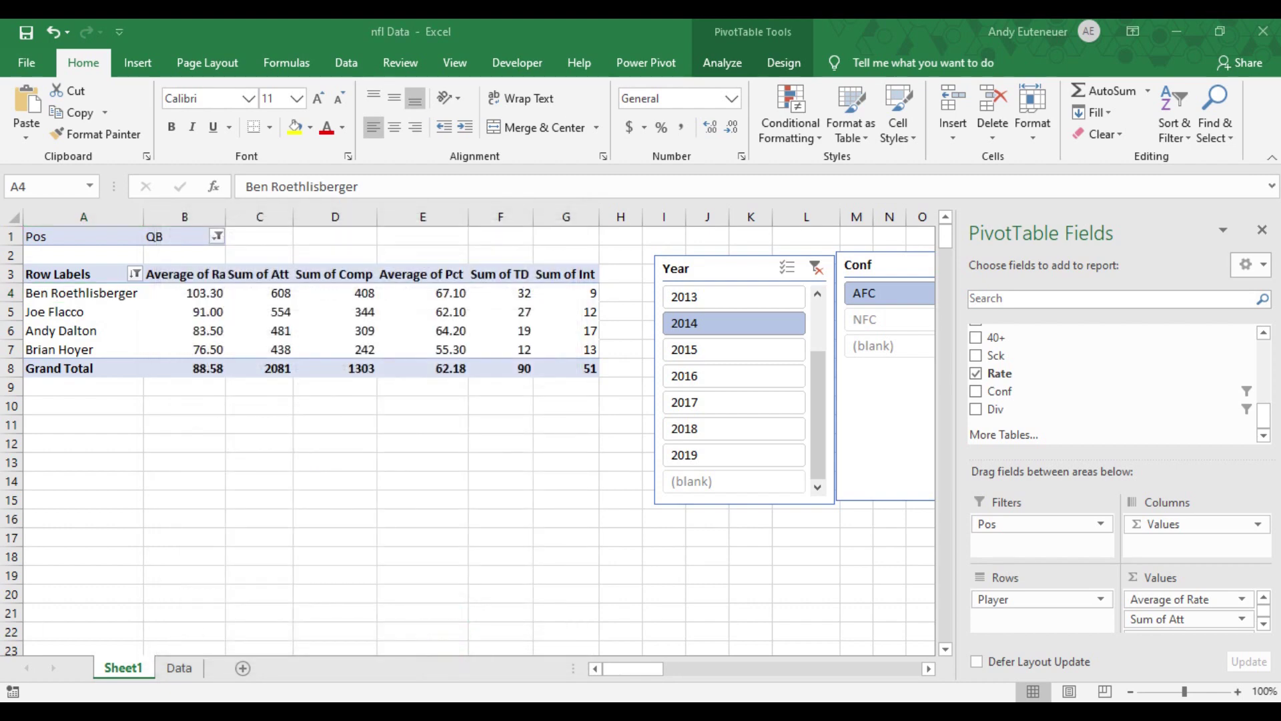
{"action": "left_click", "coordinate": [372, 435]}
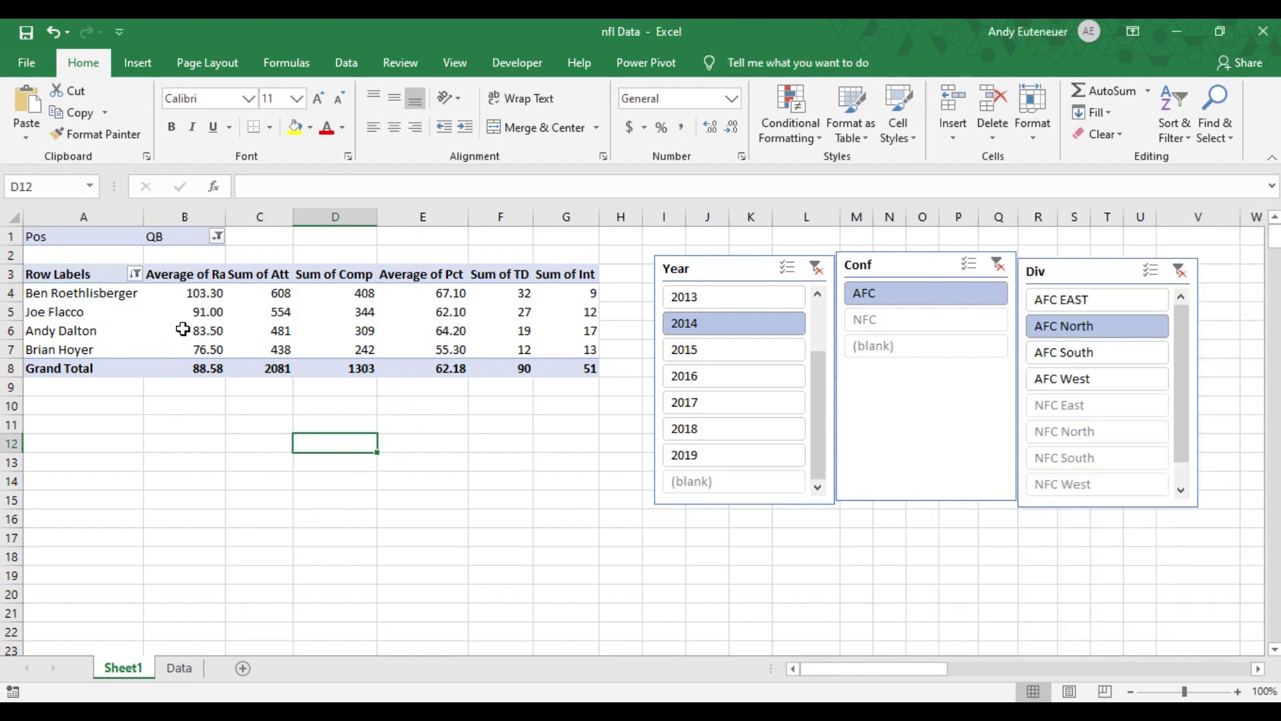
- Refresh the PivotTable's data from the Grand Total cell B8
{"action": "right_click", "coordinate": [195, 369]}
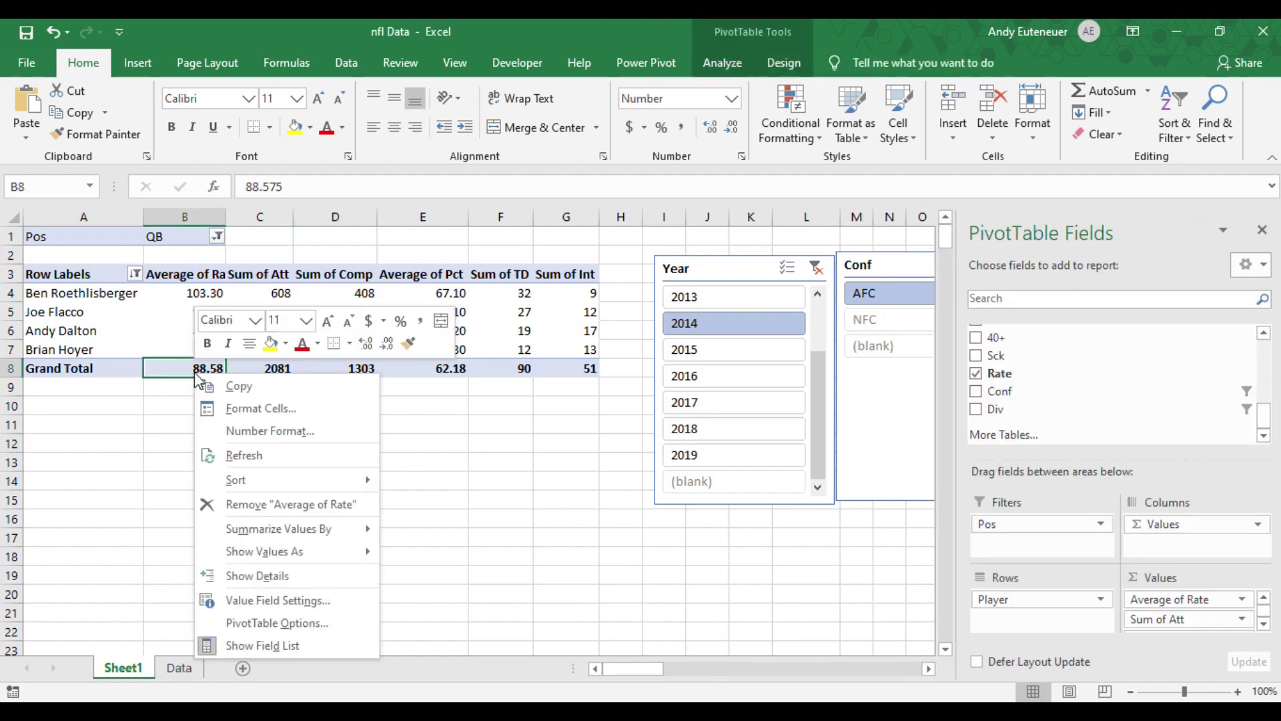
{"action": "left_click", "coordinate": [242, 455]}
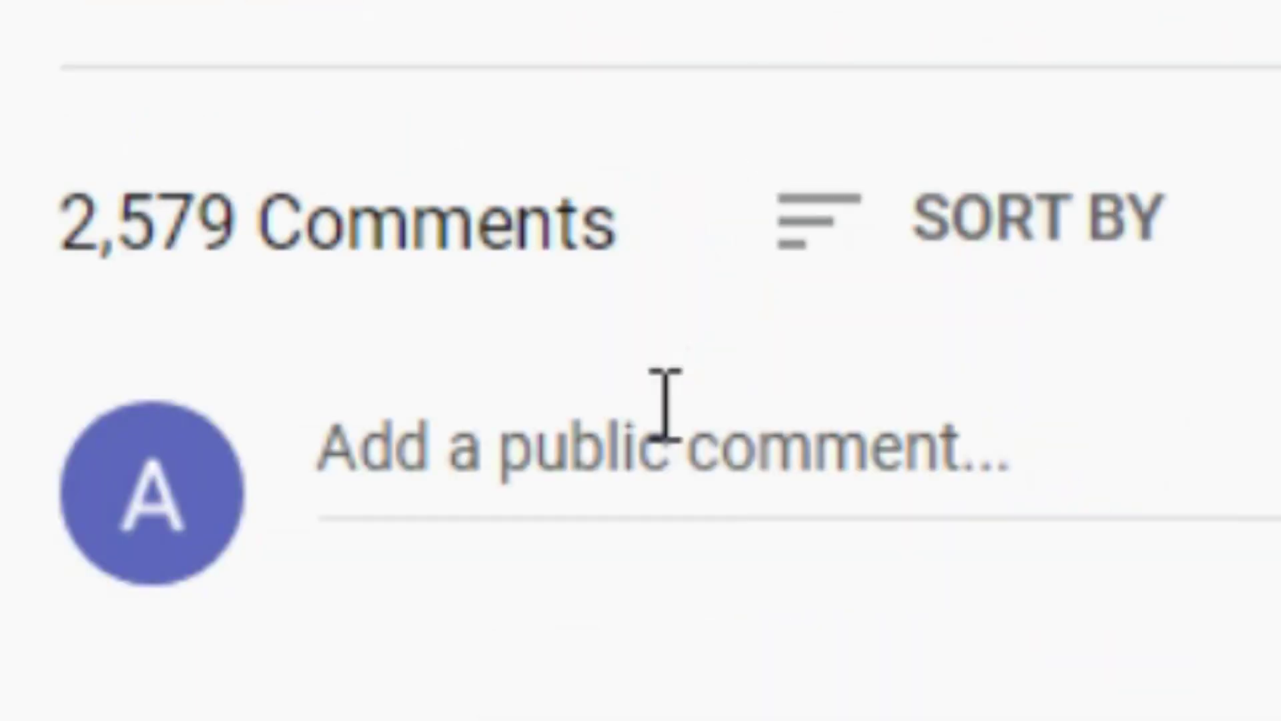
{"action": "left_click", "coordinate": [667, 407]}
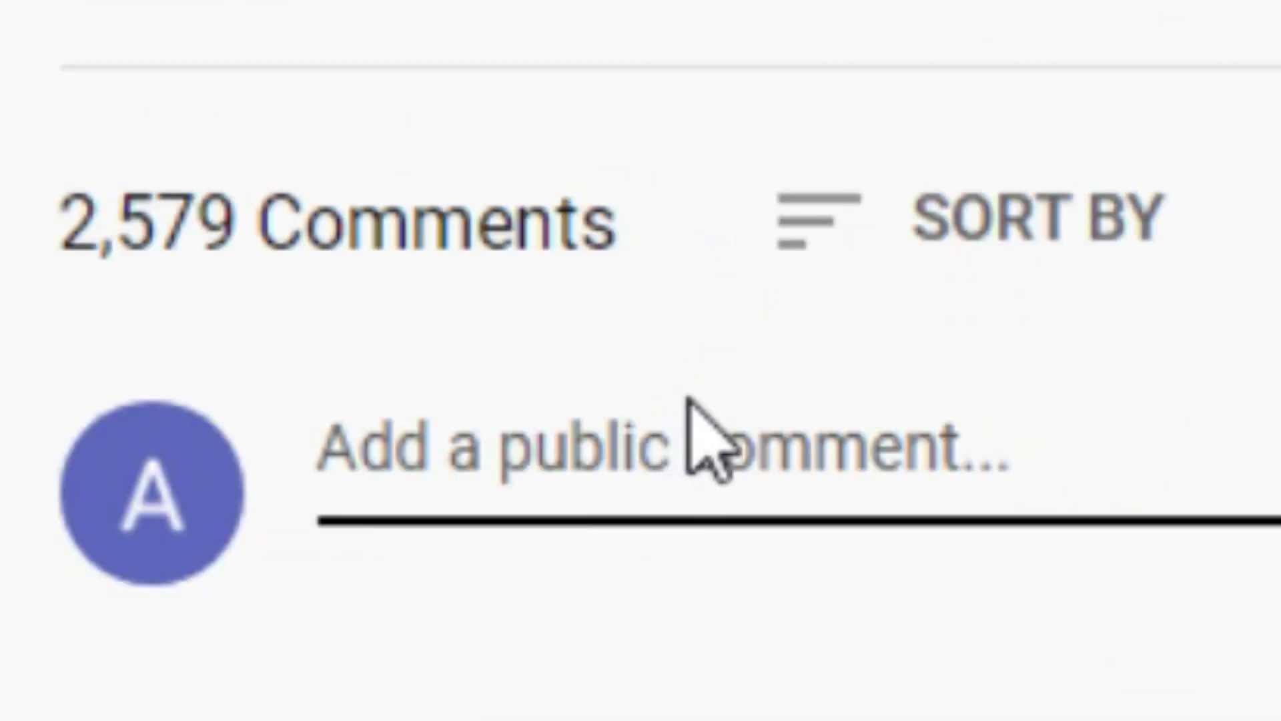